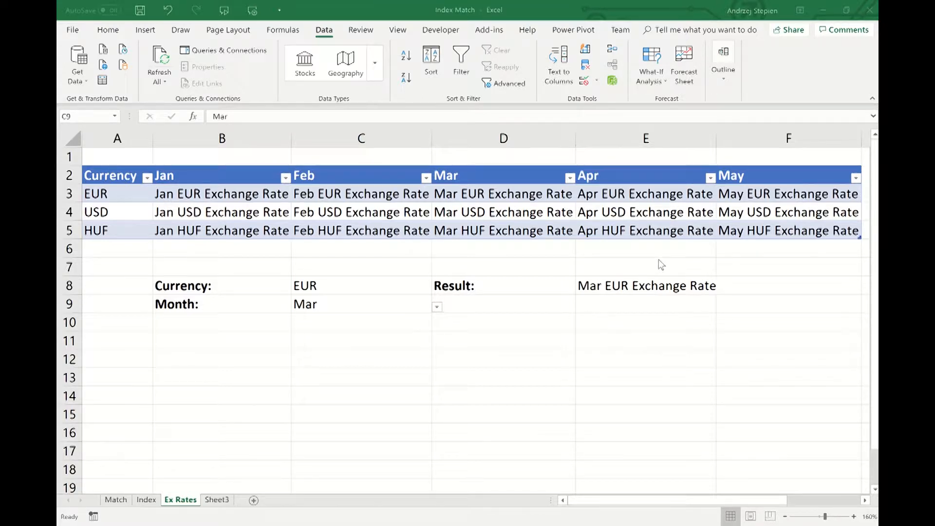
On the Match sheet, insert a MATCH function in cell B6 with "spider" as the lookup value
click(112, 501)
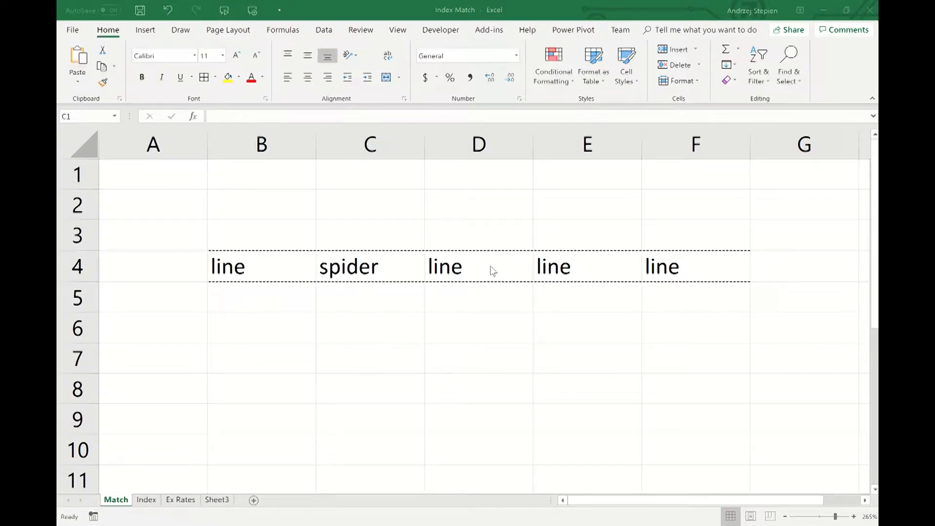
click(267, 329)
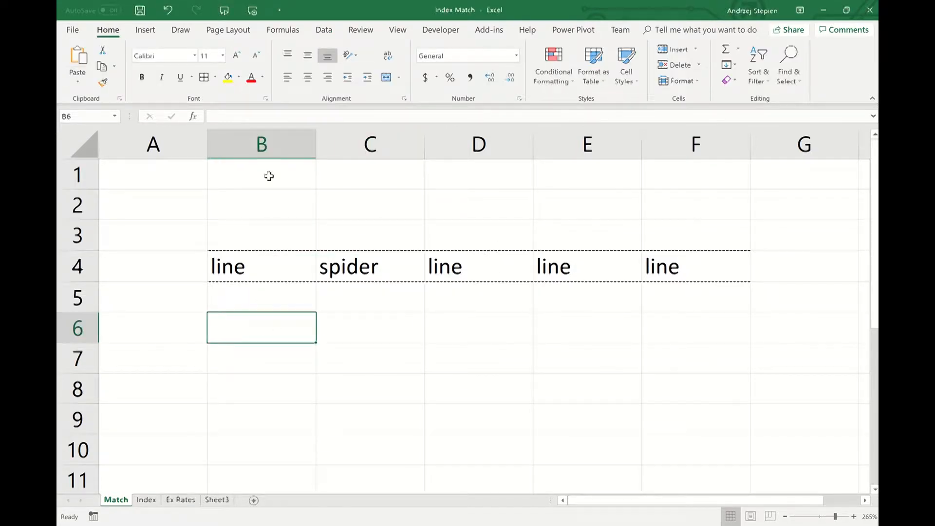
click(274, 34)
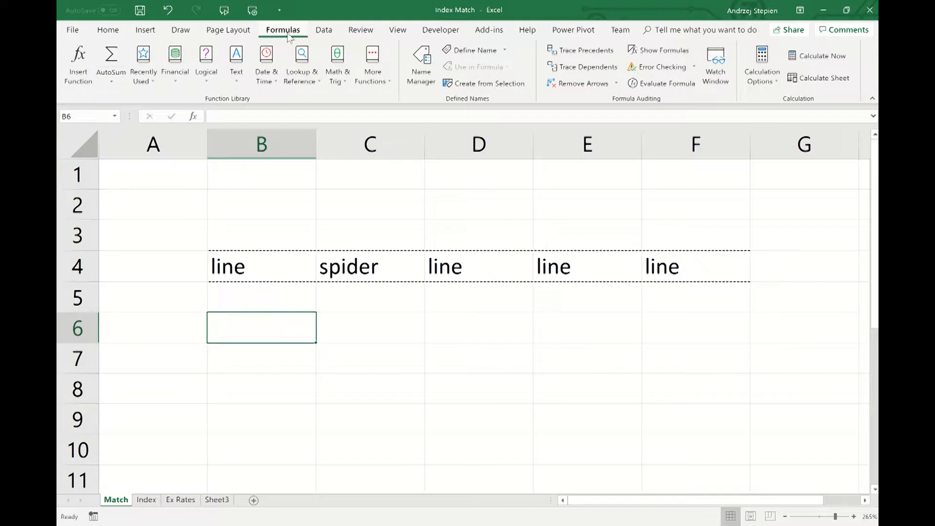
click(302, 80)
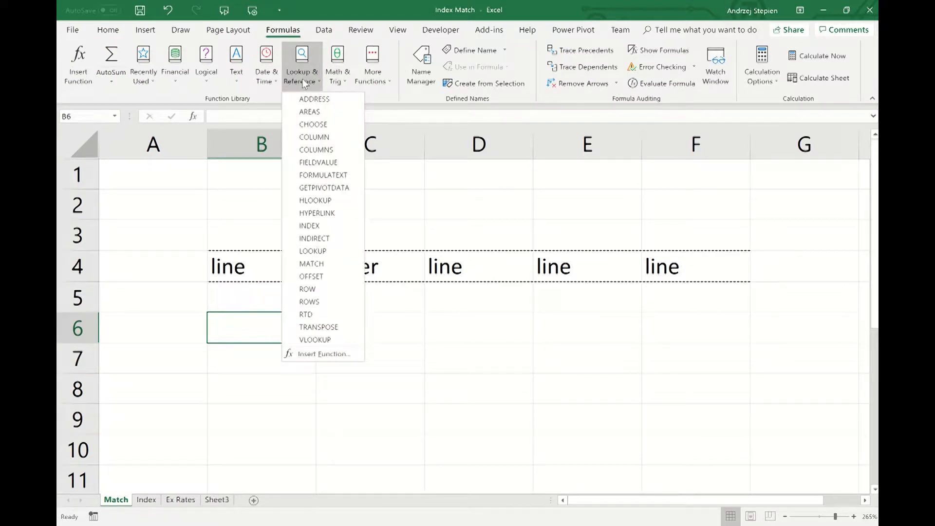
click(312, 264)
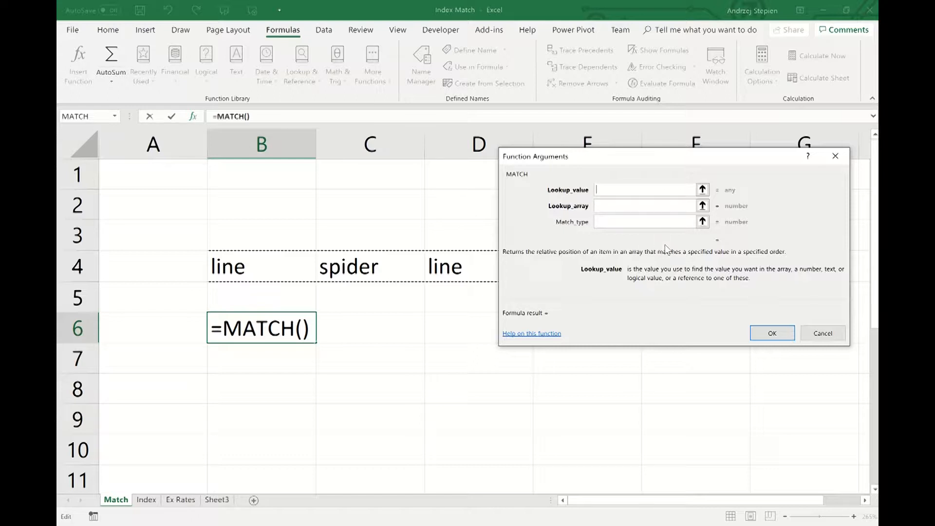
text(")
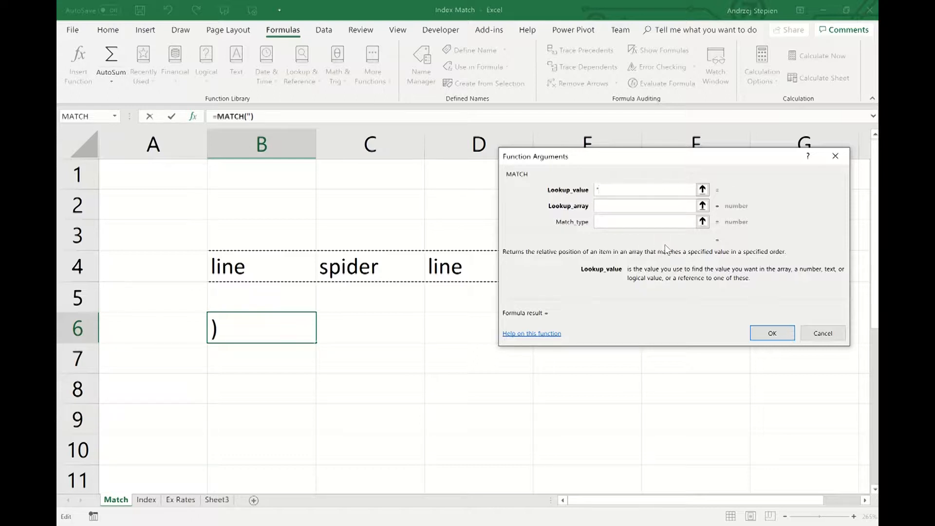
text(spider")
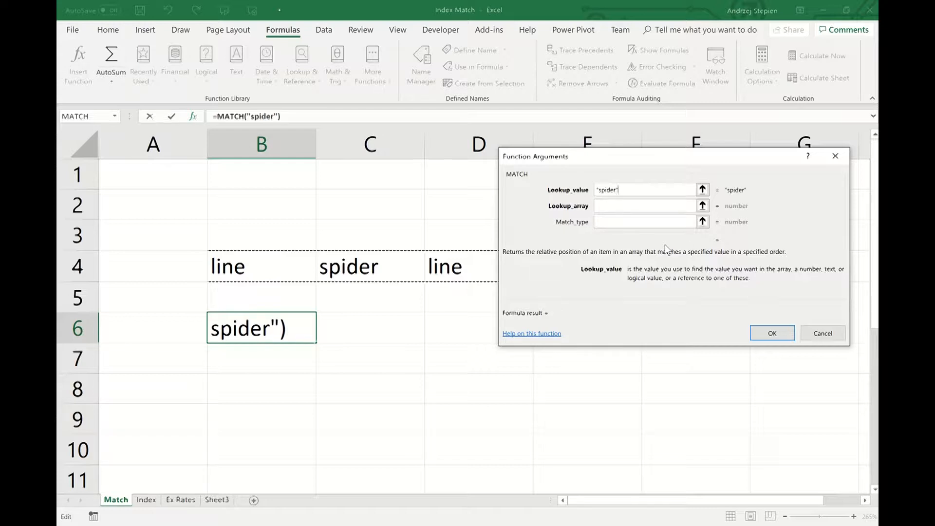
Set the MATCH lookup array to B4:F4 and the match type to 0, completing the formula
click(705, 207)
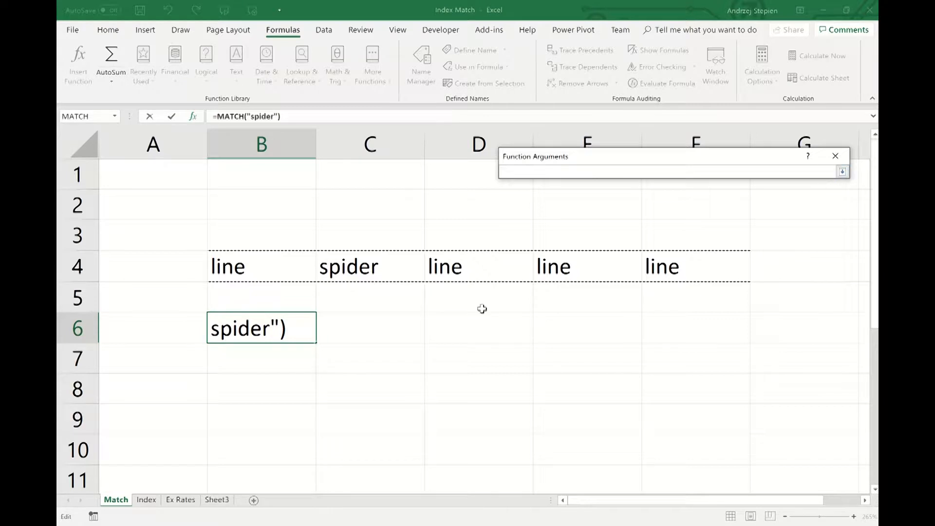
drag(242, 272, 658, 266)
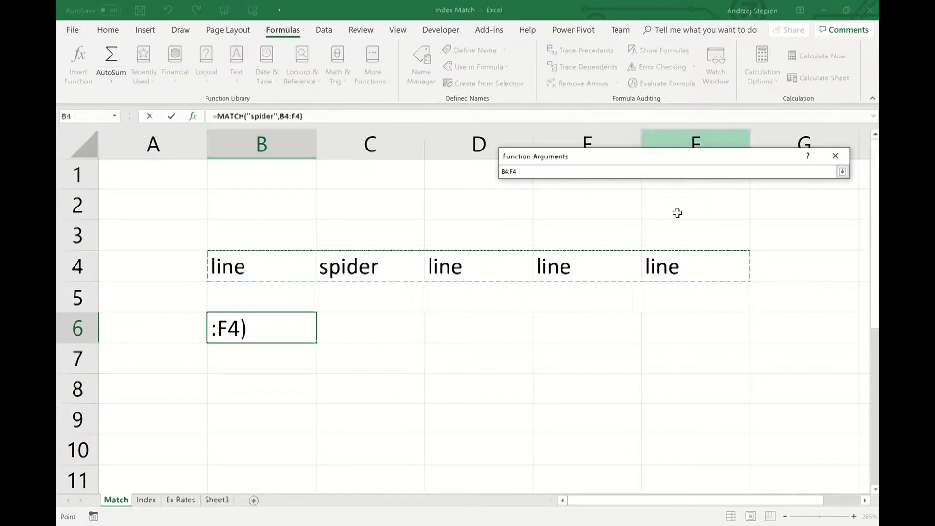
click(843, 171)
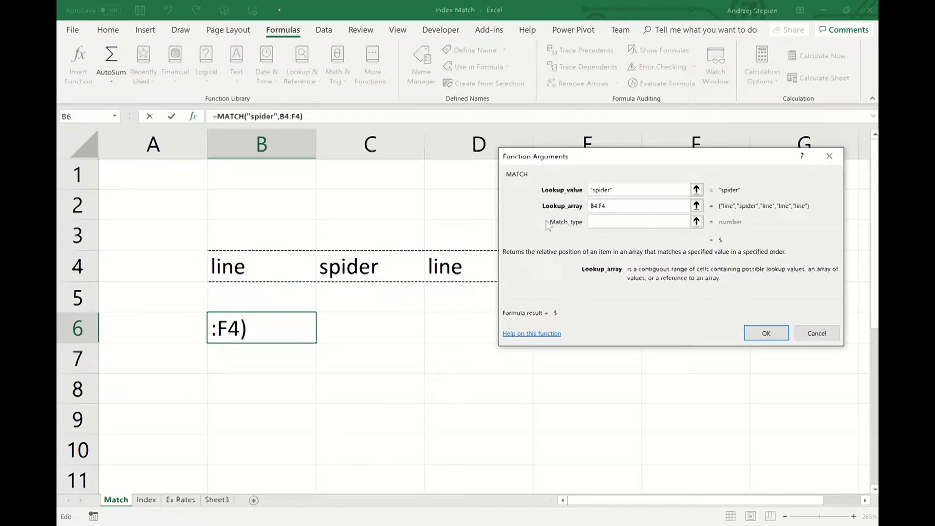
click(623, 221)
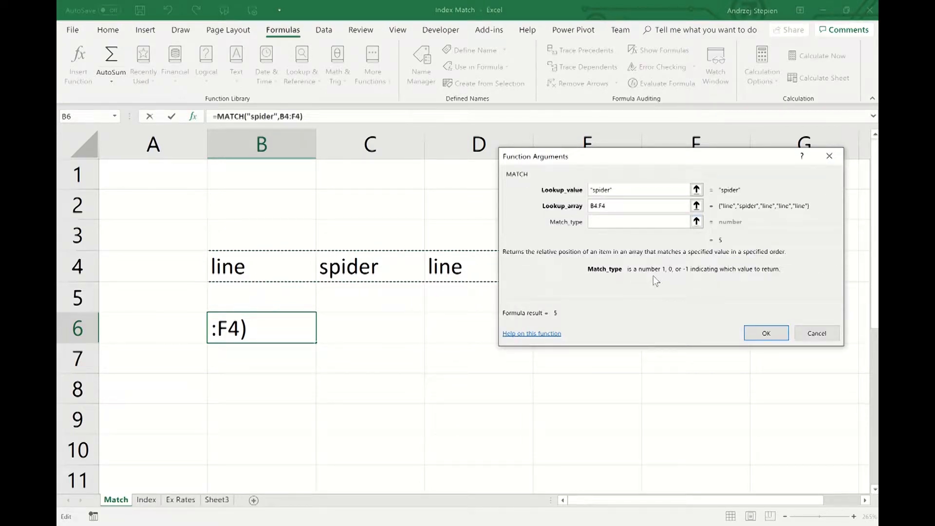
text(0)
click(767, 336)
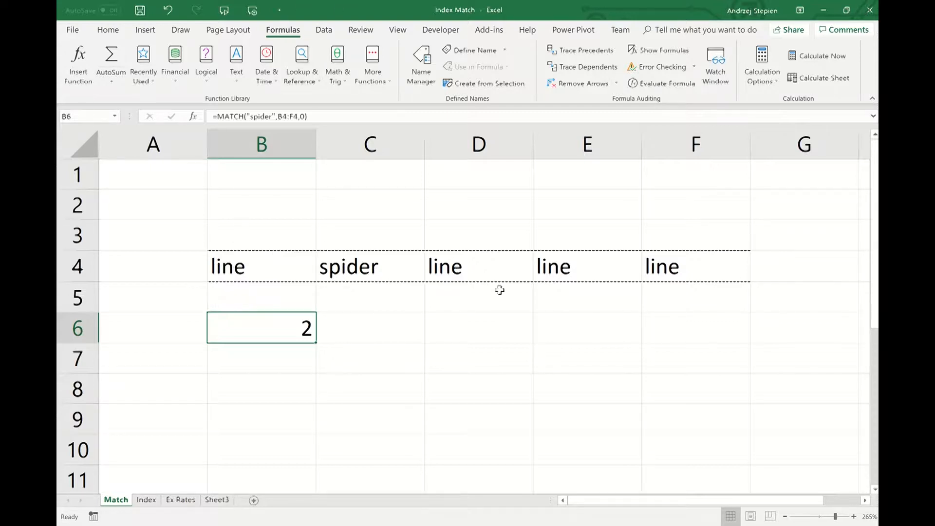
Replace the content of cell D4 with "spider" and the content of C4 with "line"
click(471, 270)
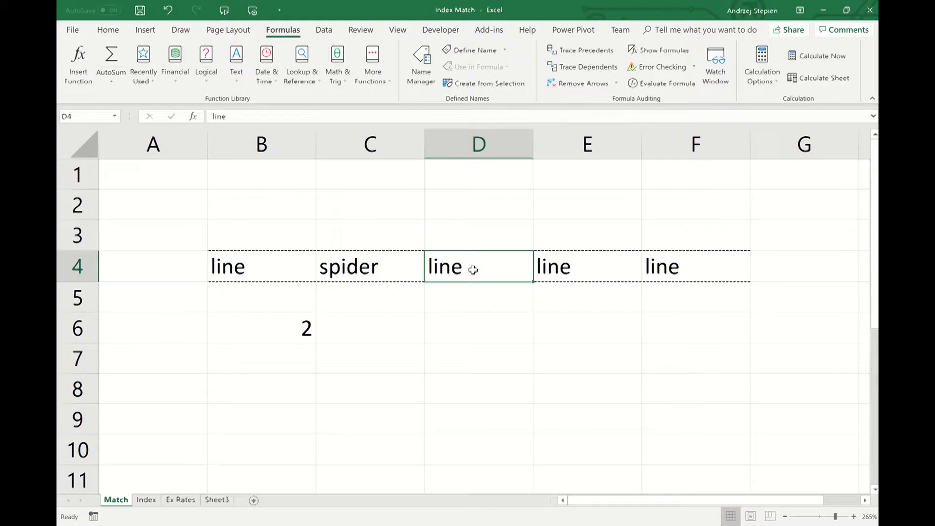
text(spider)
key(Return)
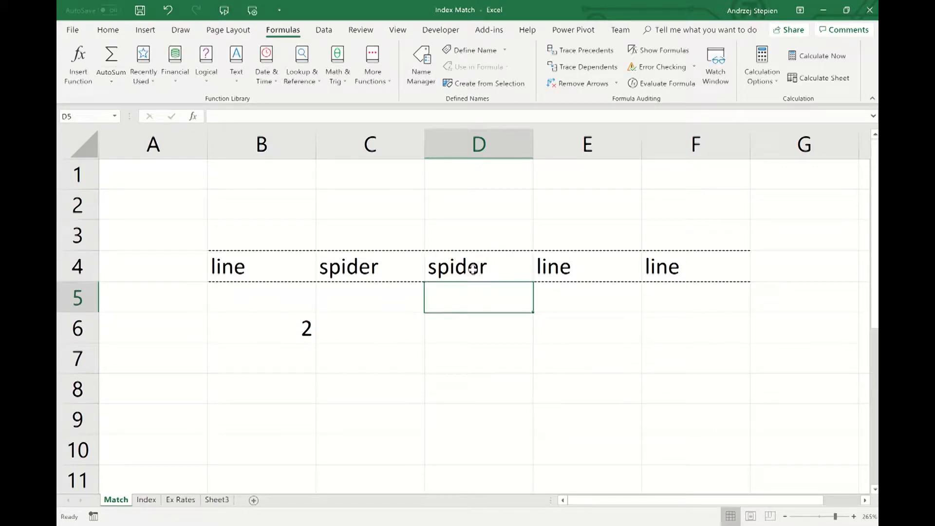
key(Up)
key(Left)
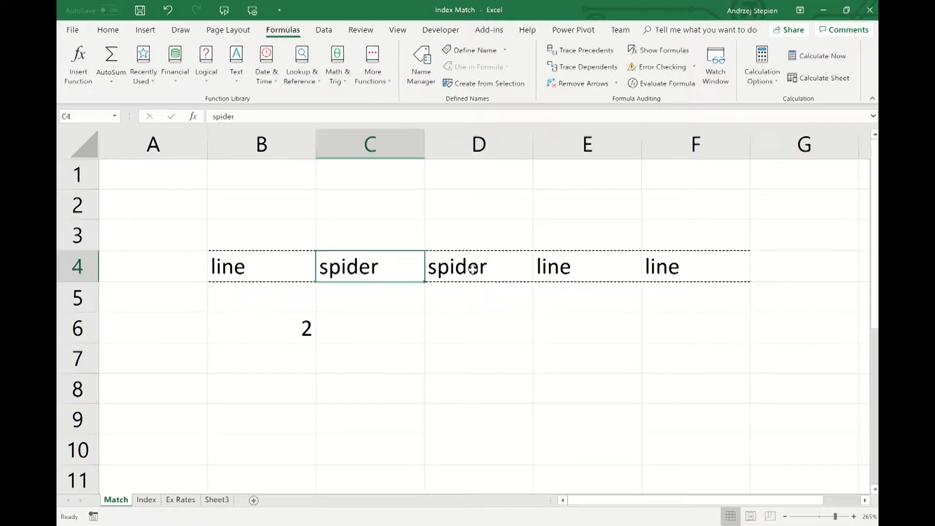
text(line)
key(Return)
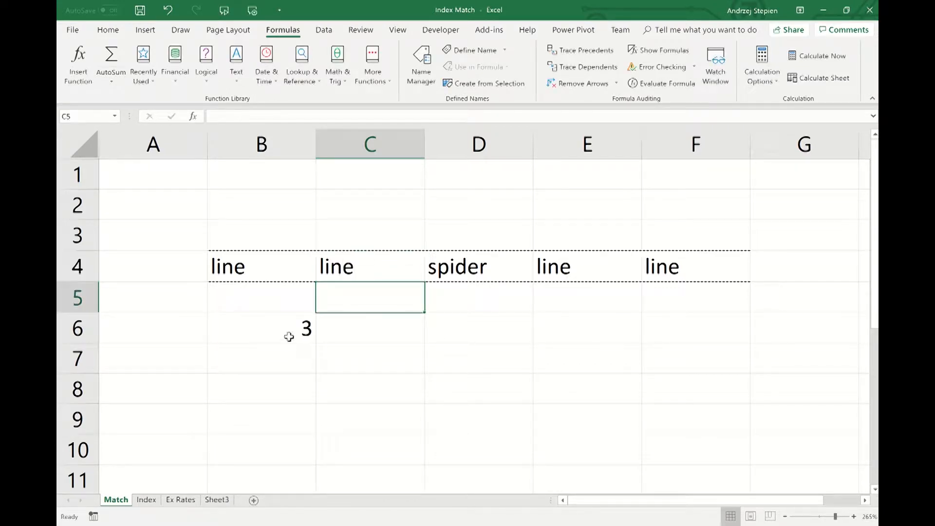
Clear the contents of cells C4 and B4
click(358, 263)
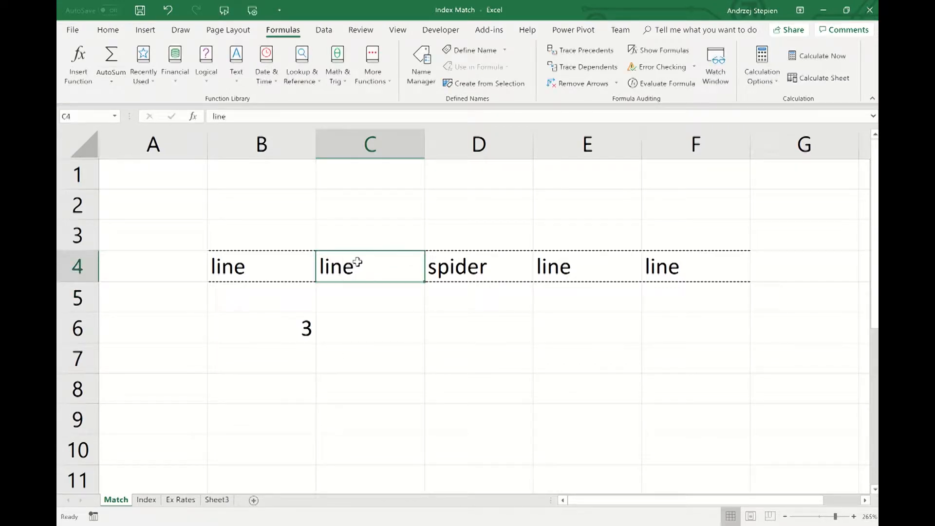
key(Delete)
key(Left)
key(Left)
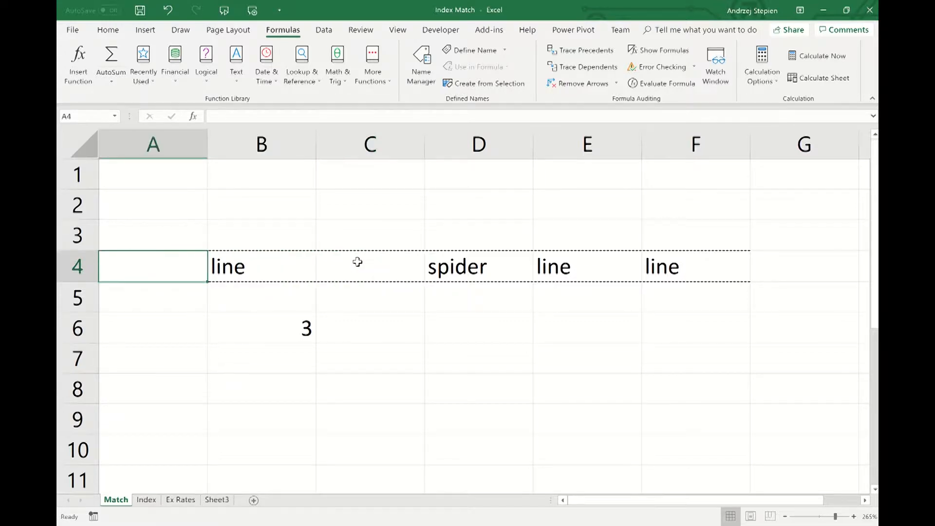
key(Right)
key(Delete)
Clear cell E4 and replace the content of F4 with "dfada"
key(Right)
key(Right)
key(Right)
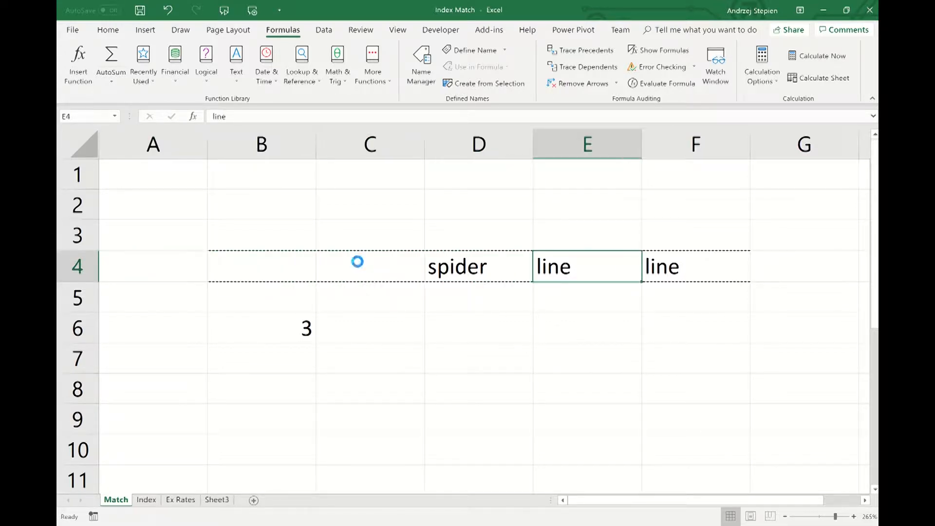
key(Delete)
key(Right)
text(dfada)
key(Return)
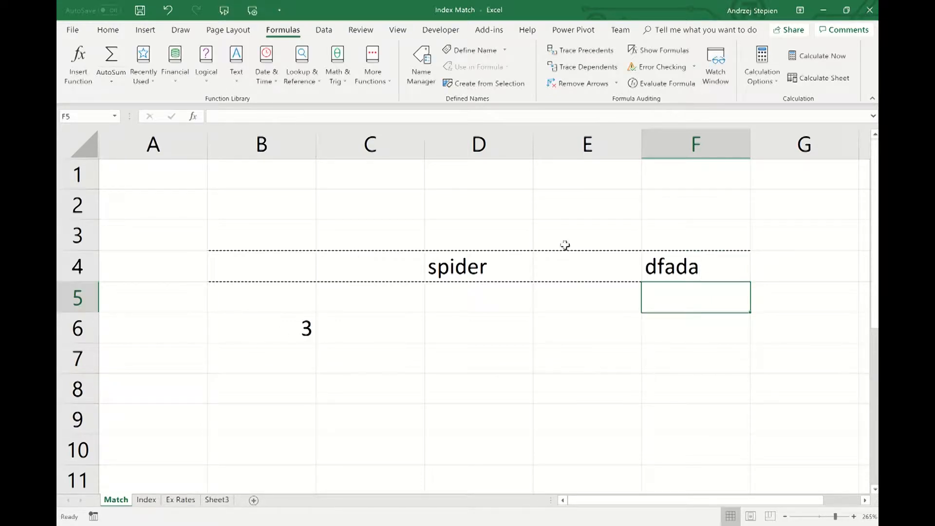
Clear cell D4 and enter "spider" in F4 to test the MATCH formula with the last position
click(659, 273)
click(470, 268)
key(Delete)
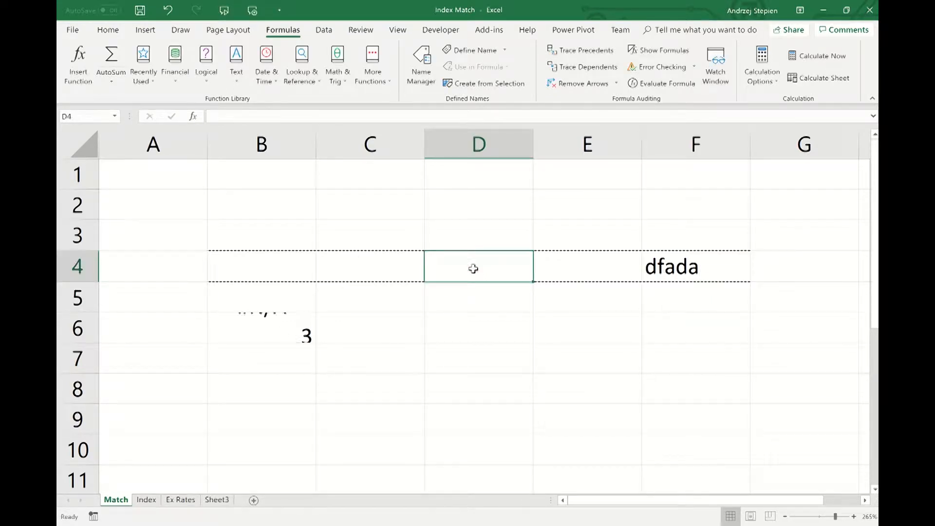
click(710, 278)
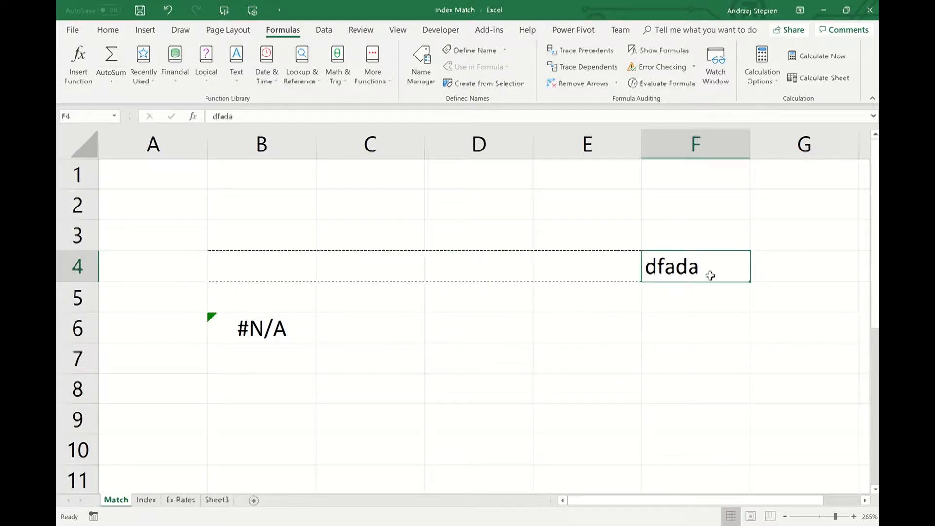
text(spider)
key(Return)
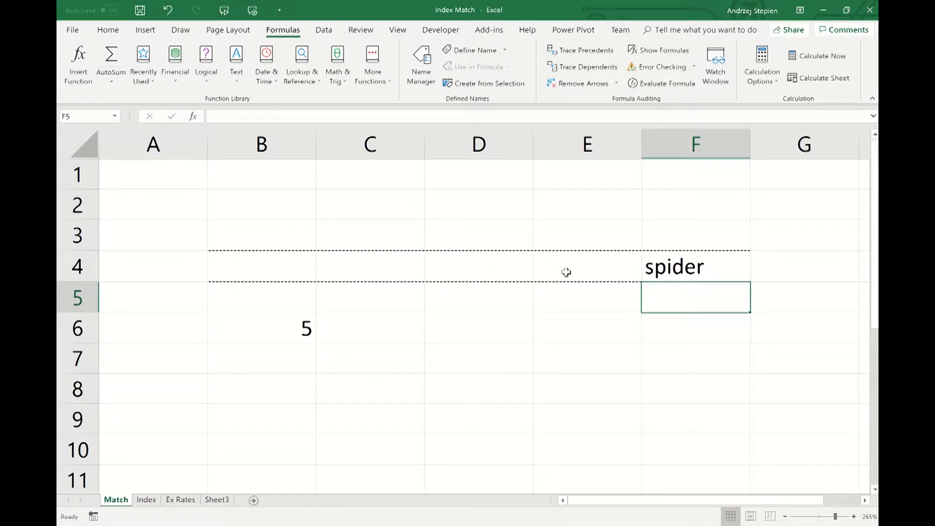
Undo the recent edits in row 4, back through the clearing of cell C4
key(ctrl+z)
key(ctrl+z)
key(ctrl+z)
key(ctrl+z)
key(ctrl+z)
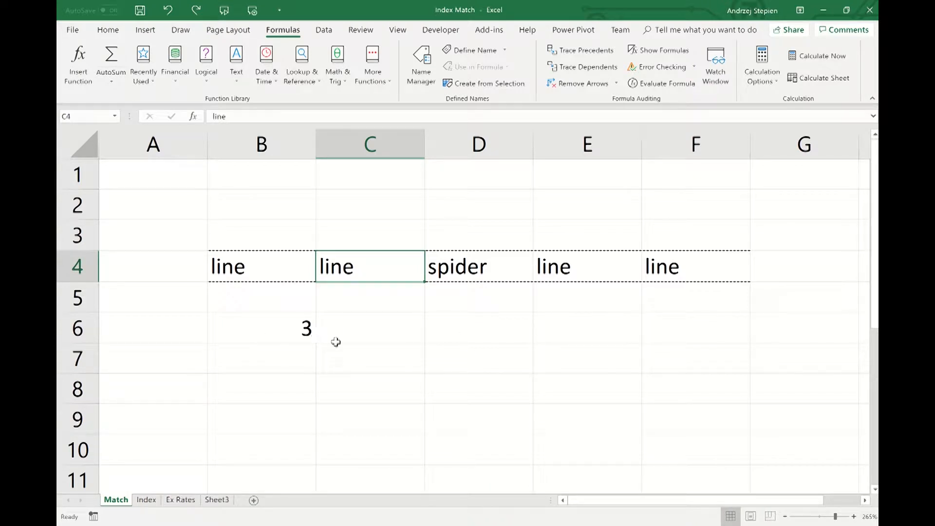
Copy the range B4:F4 and paste it transposed as a vertical list starting at cell A6
drag(273, 278, 664, 266)
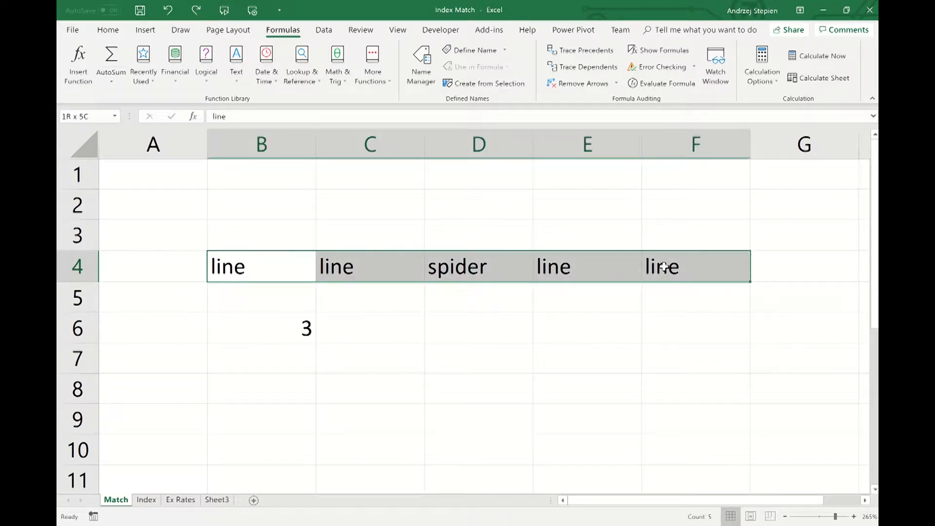
right_click(574, 264)
click(585, 267)
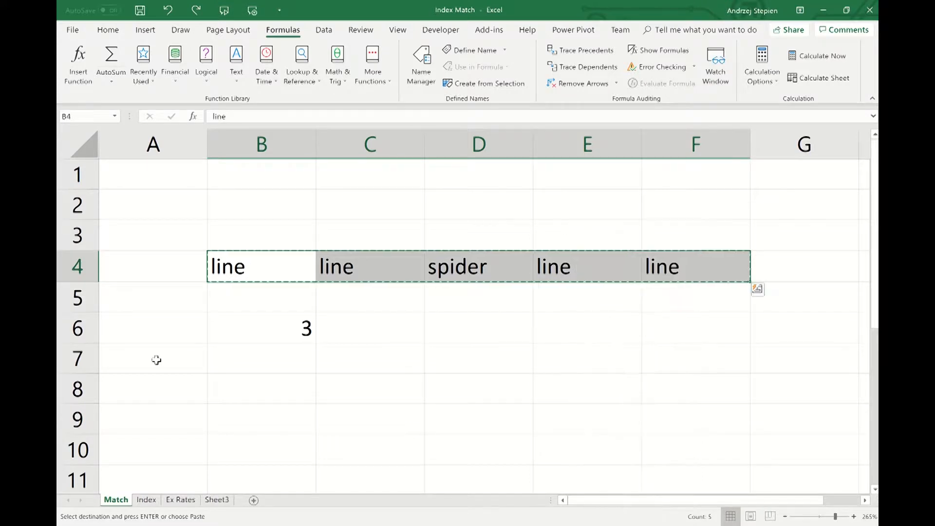
right_click(152, 328)
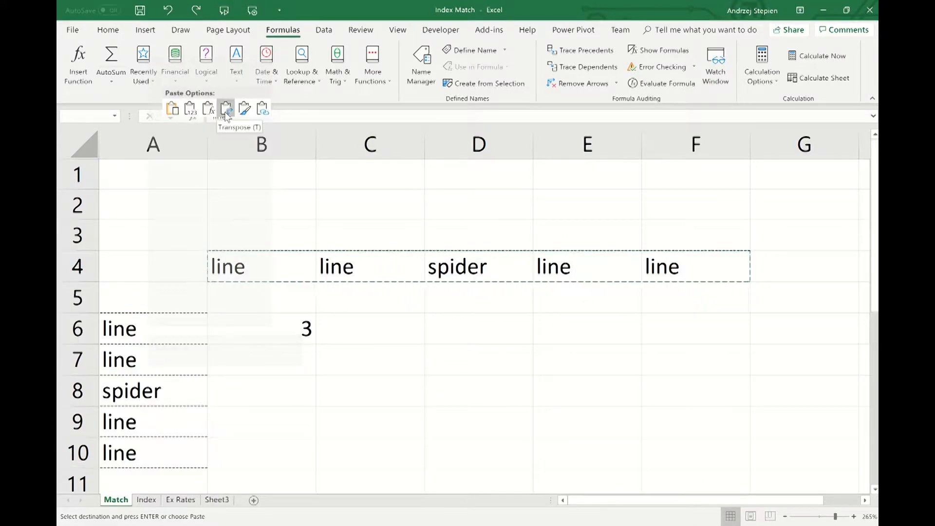
click(225, 111)
Change the lookup array of the MATCH formula in B6 to the vertical range A6:A10
click(284, 323)
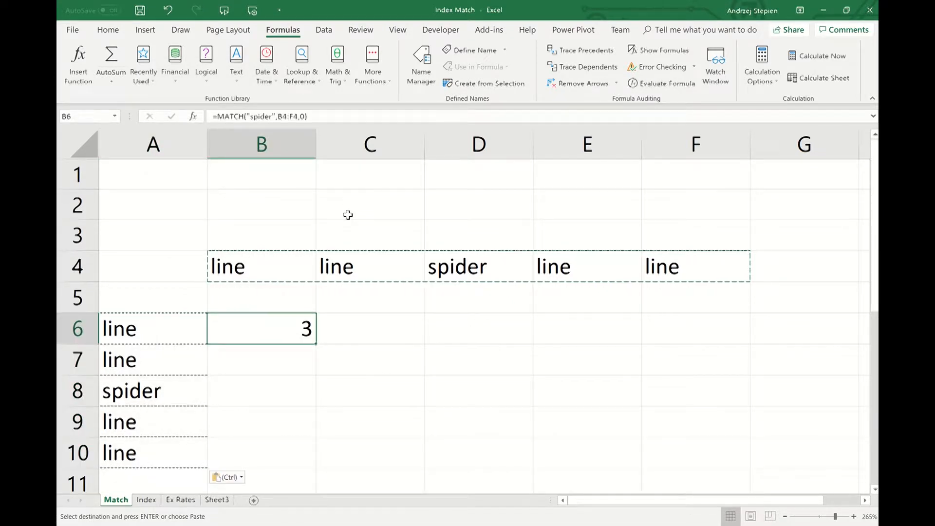
key(F2)
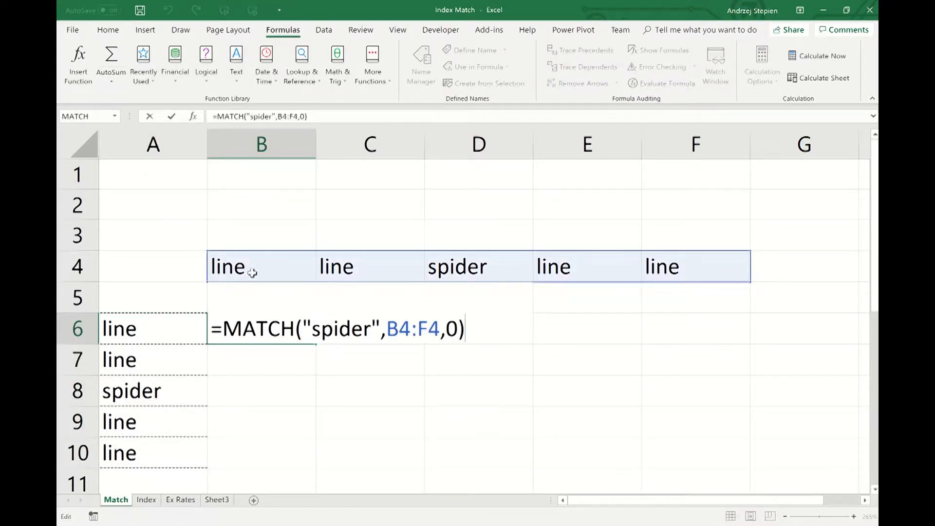
drag(242, 252, 135, 330)
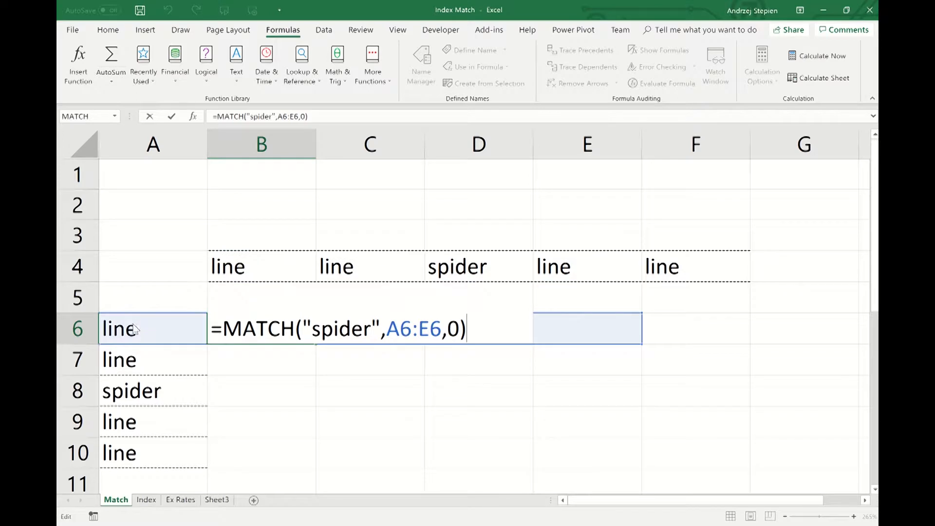
drag(641, 341, 196, 459)
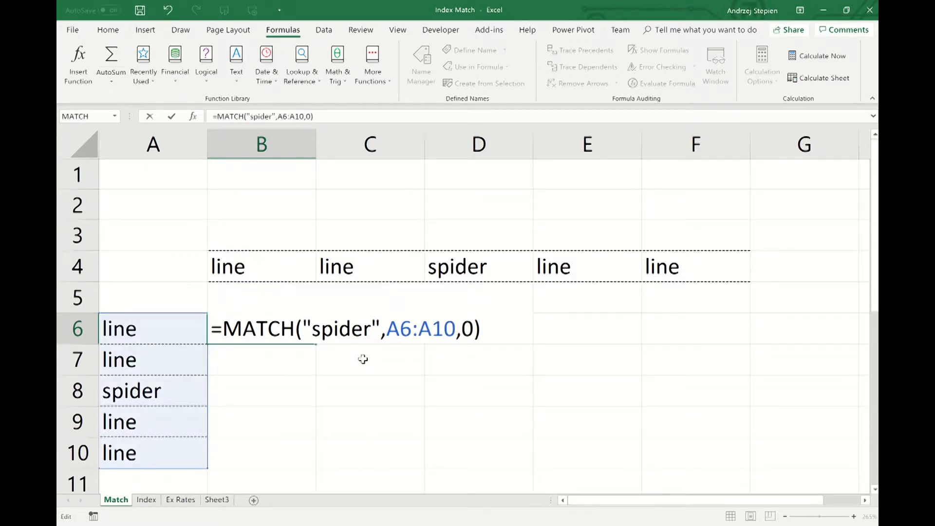
key(Return)
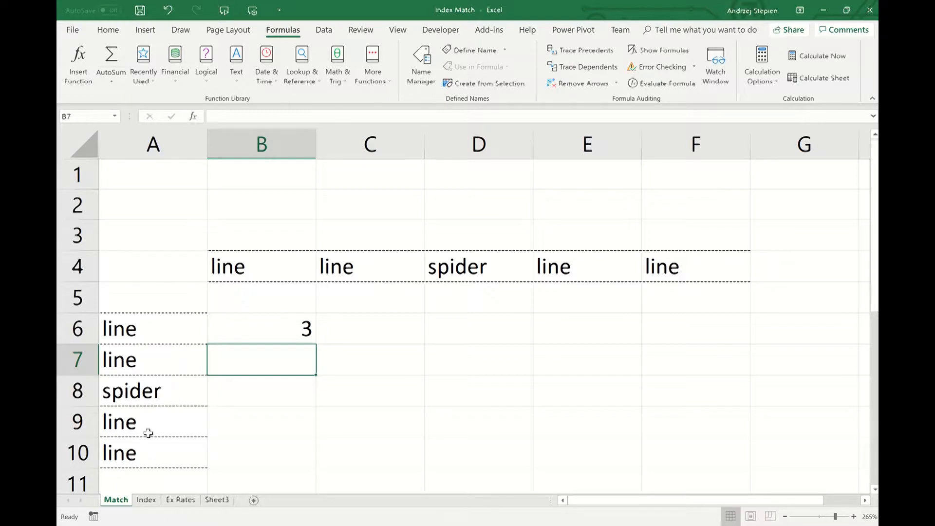
Clear "spider" from cell A8 and enter "spider" in A7 to test the MATCH formula with the second position
click(162, 367)
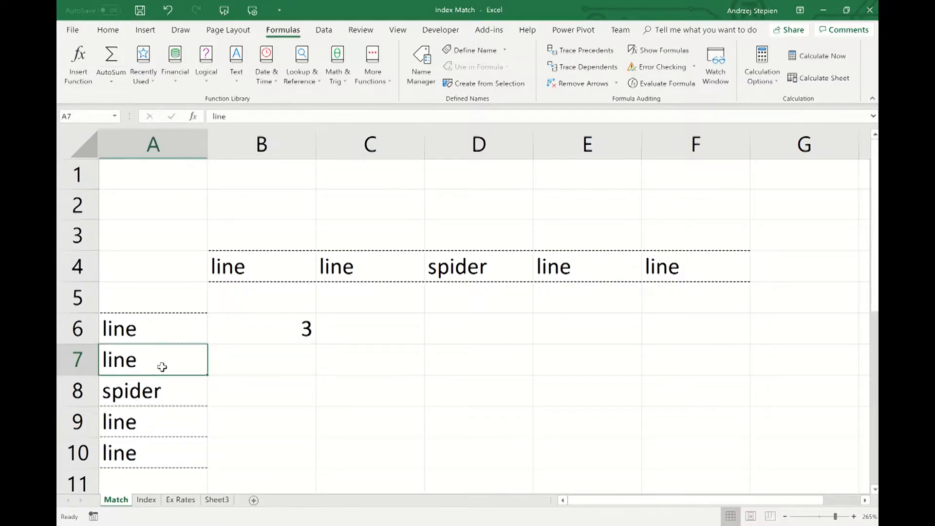
click(175, 389)
key(Delete)
key(Up)
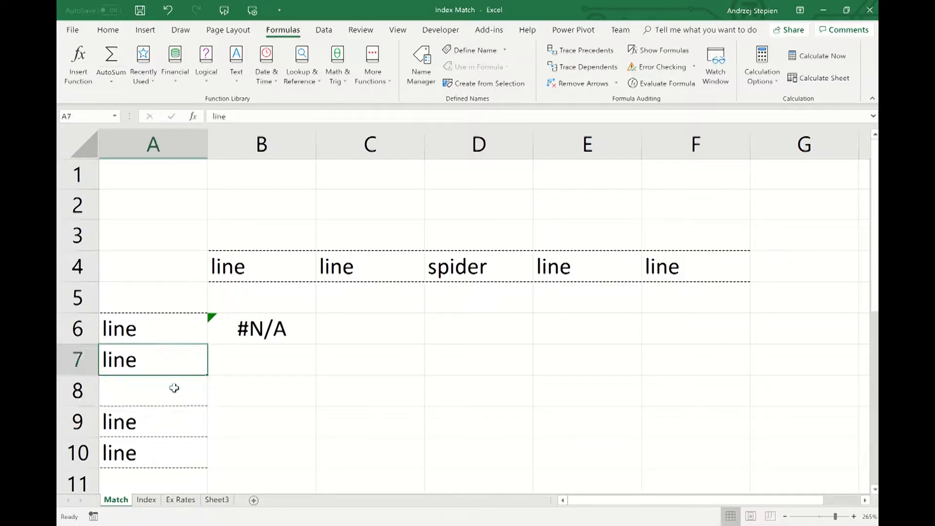
text(spider)
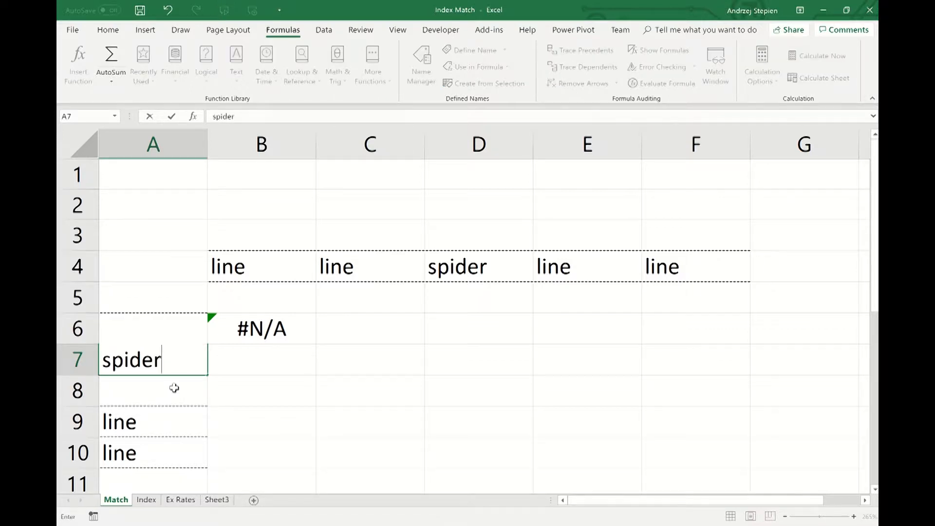
key(Return)
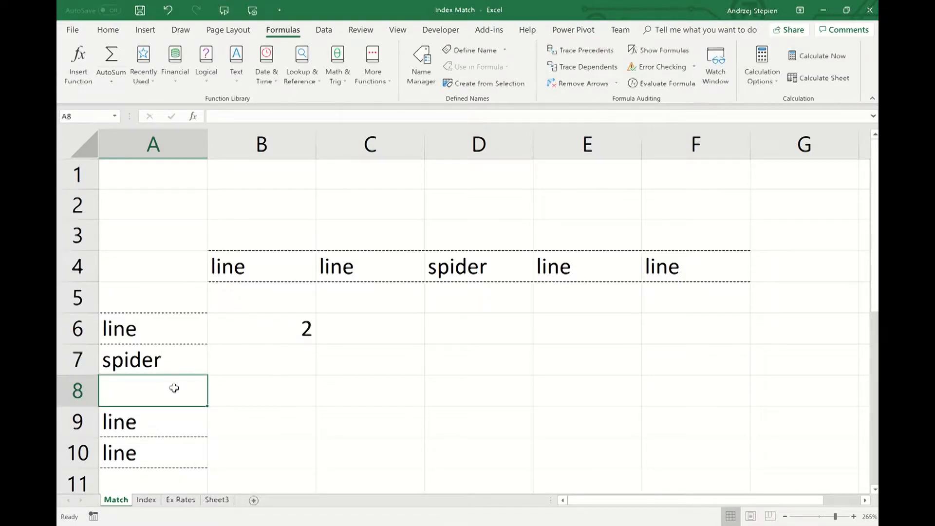
click(302, 334)
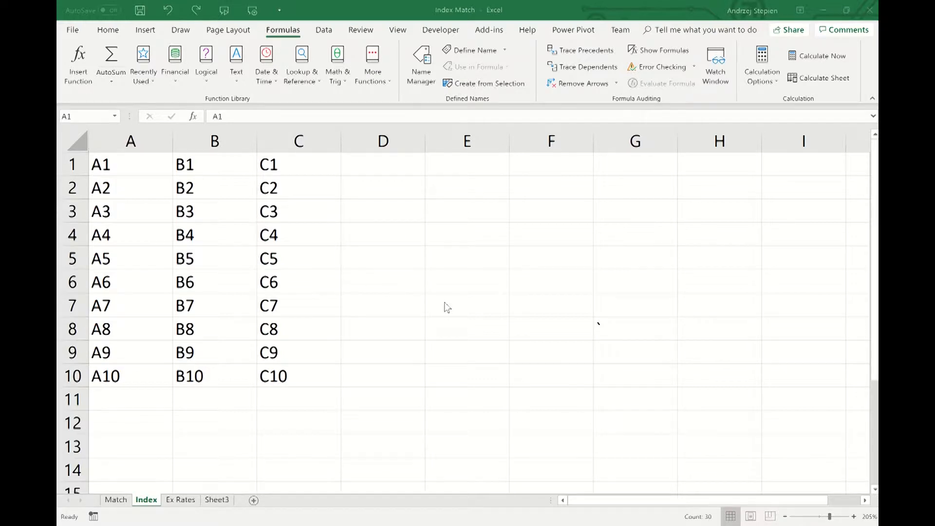
Start an INDEX formula in cell E2 of the Index sheet
click(446, 307)
drag(142, 166, 303, 375)
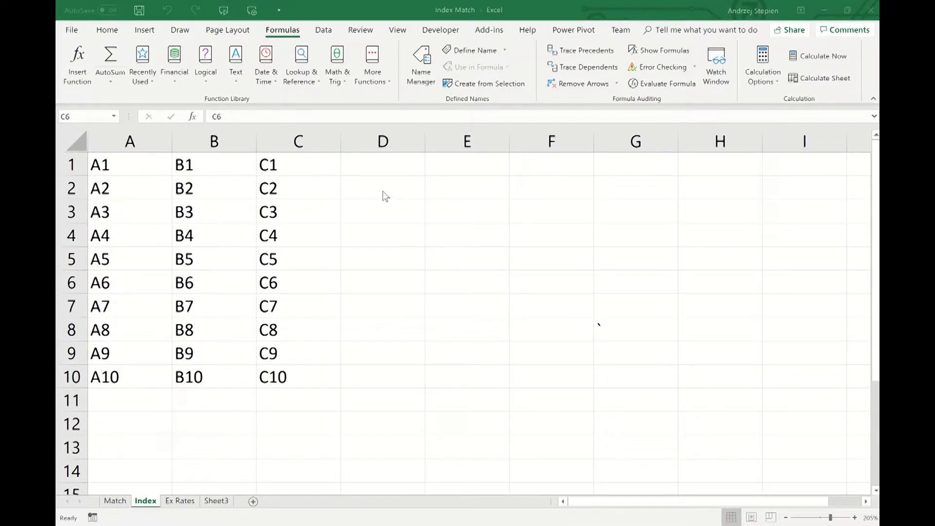
click(447, 186)
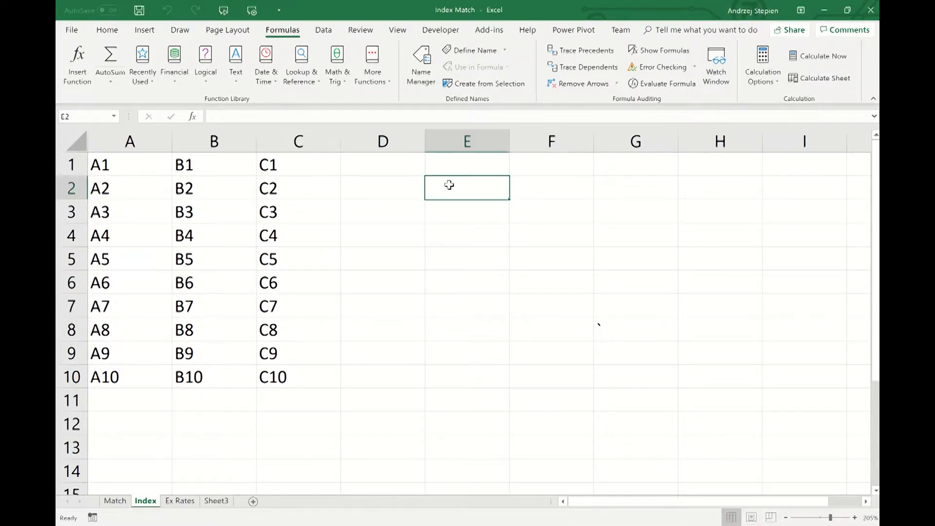
click(299, 78)
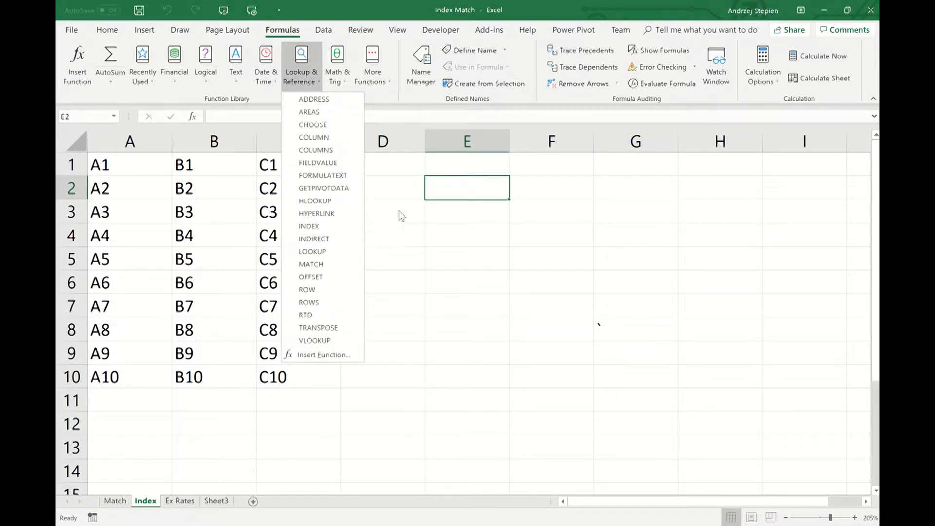
click(435, 181)
text(=)
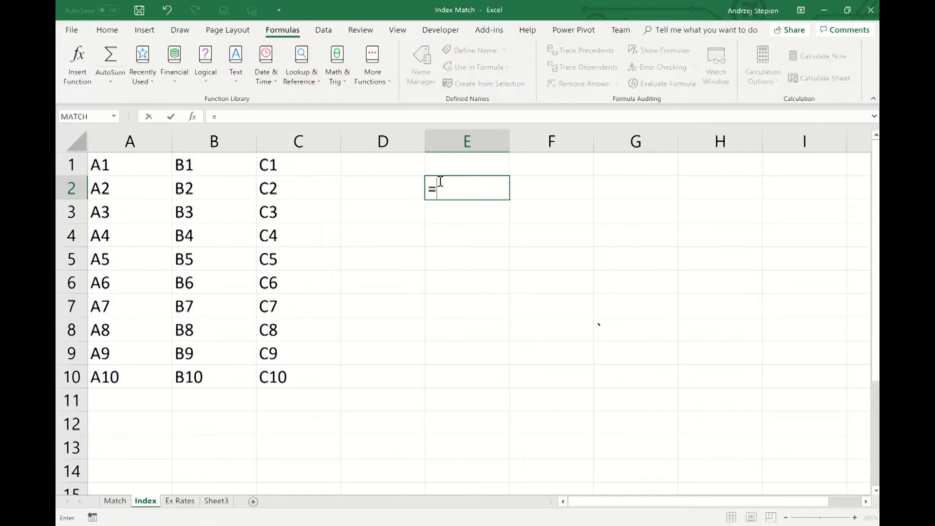
text(ind)
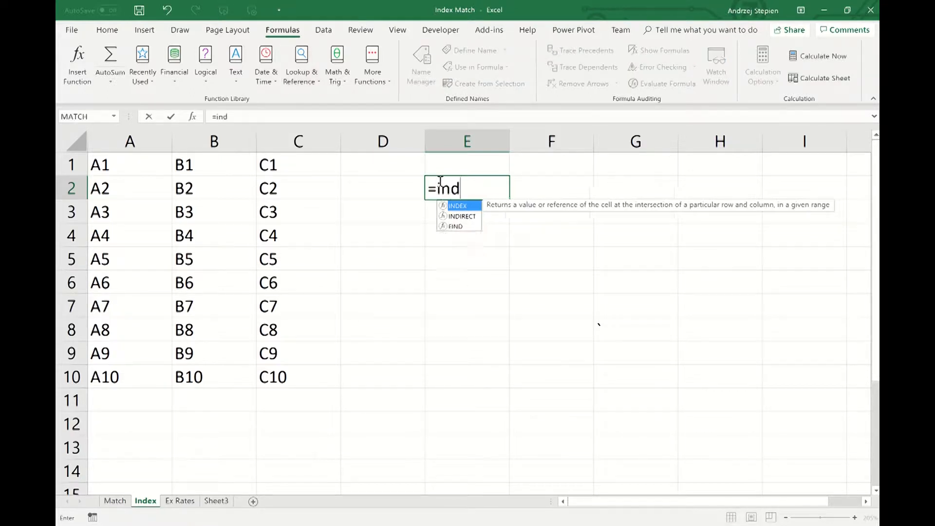
key(Tab)
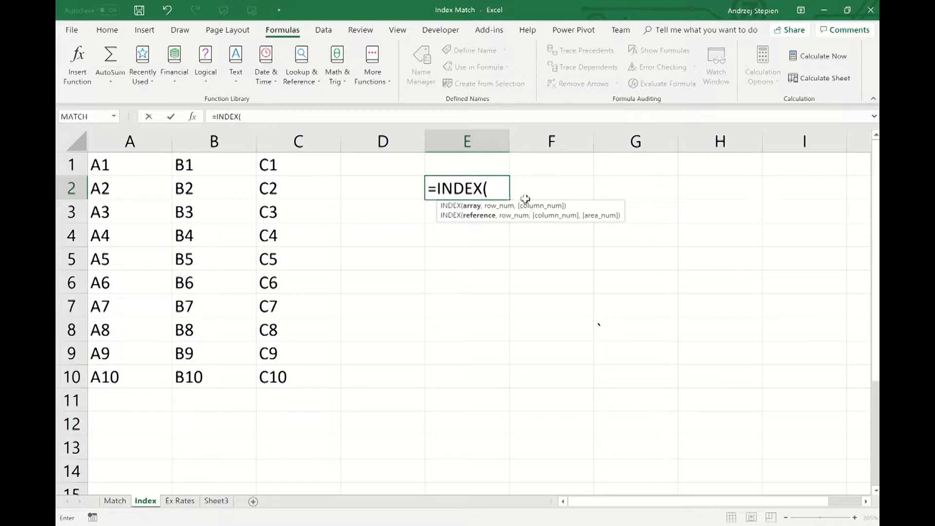
Complete the INDEX formula in E2 with the array A1:C10, row number 1 and column number 1
drag(130, 163, 294, 382)
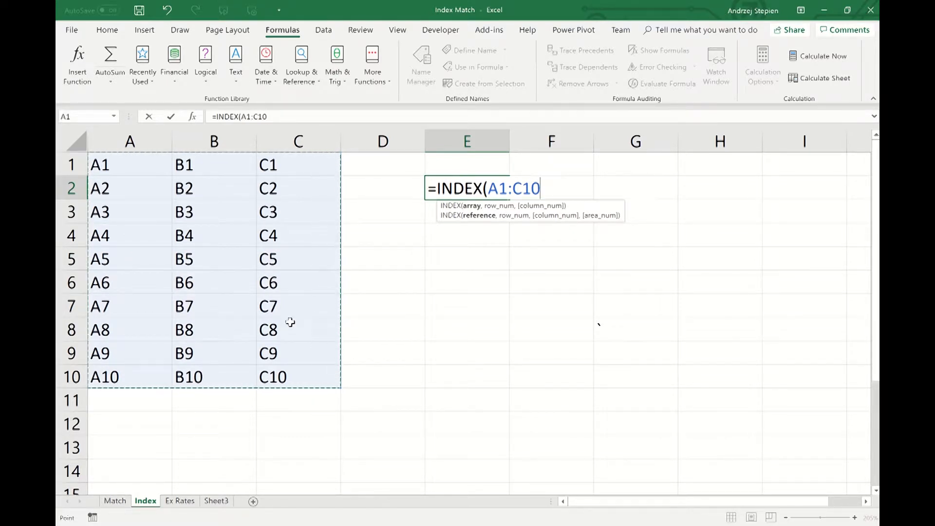
text(,)
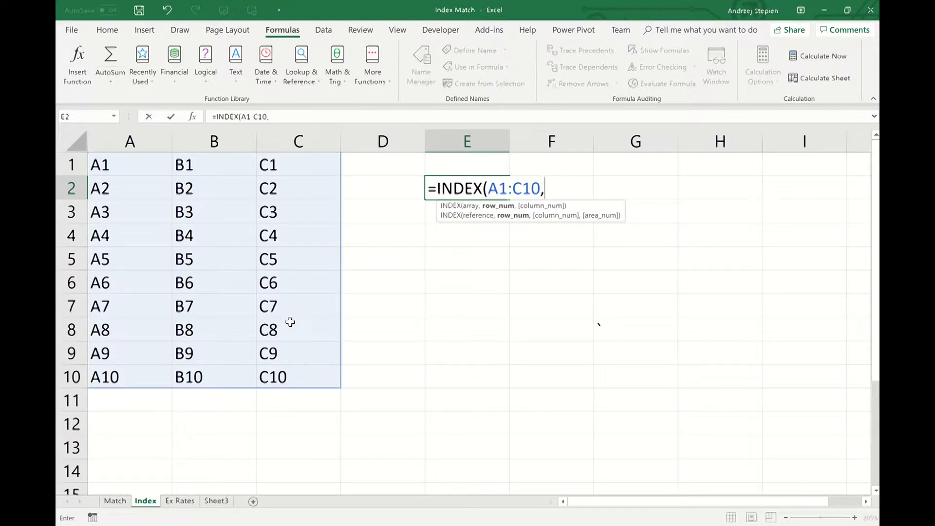
text(1,)
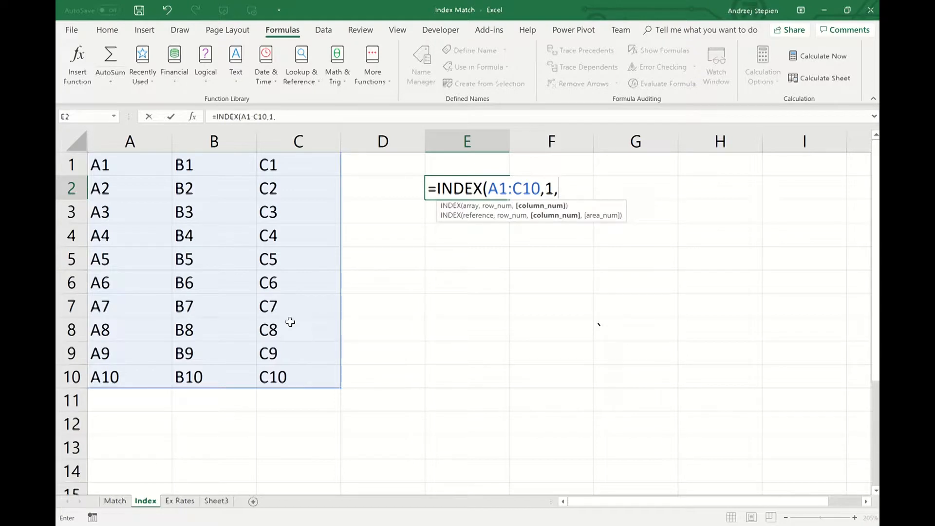
text(1))
key(Return)
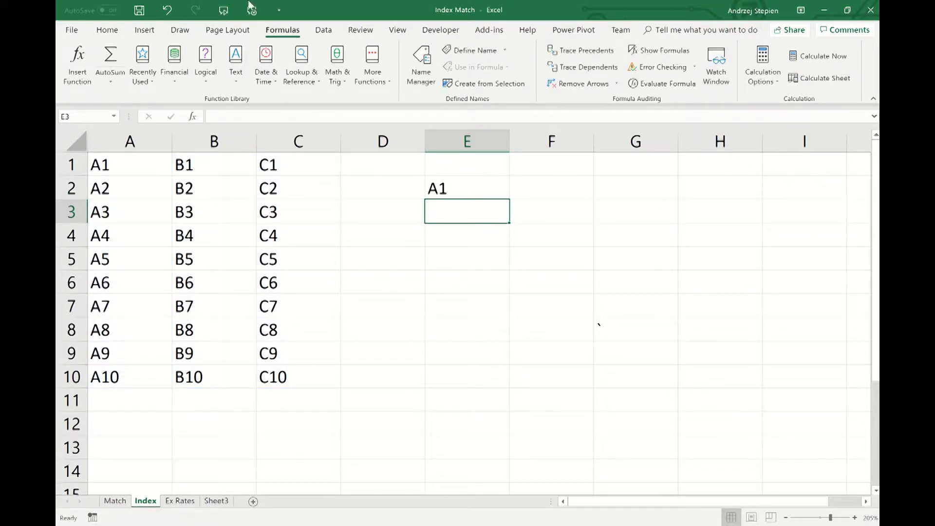
Examine the arguments of the INDEX formula in E2 and compare its result with cell A1
click(475, 188)
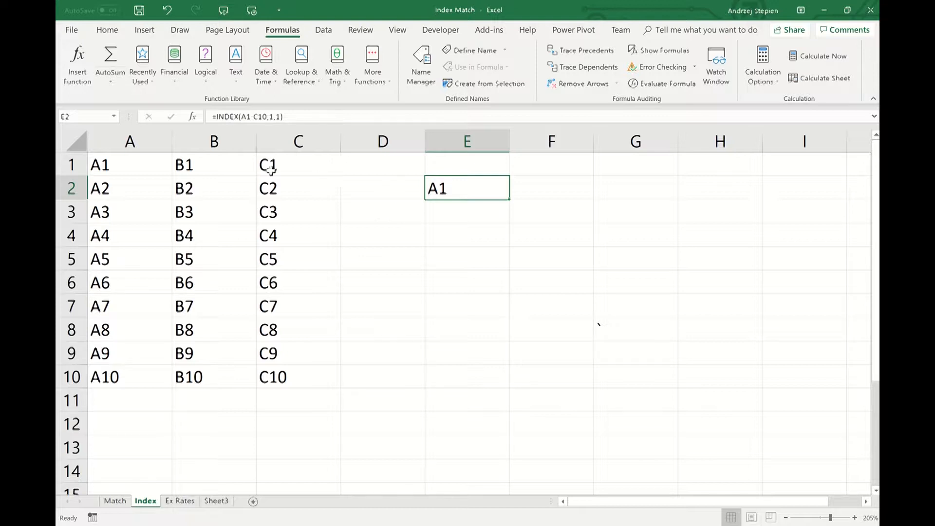
drag(246, 118, 269, 118)
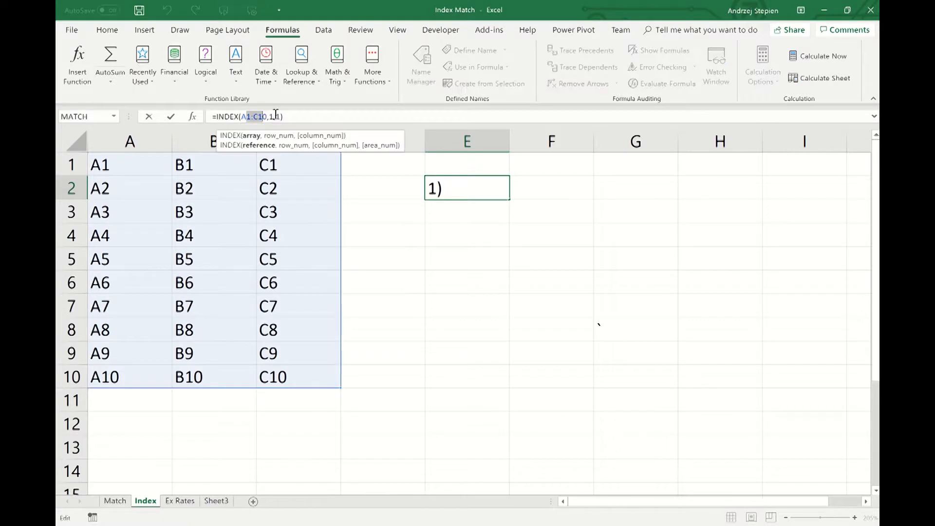
key(ctrl+Return)
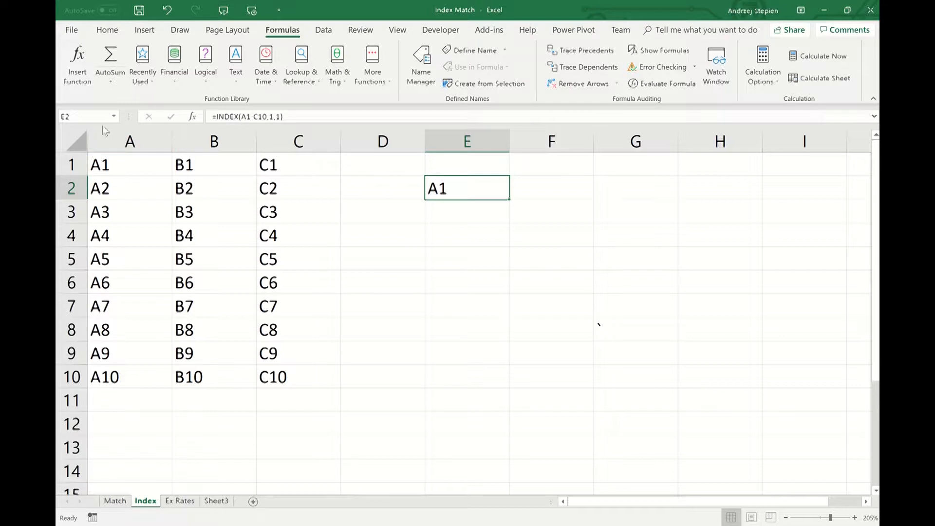
click(136, 167)
key(ctrl+z)
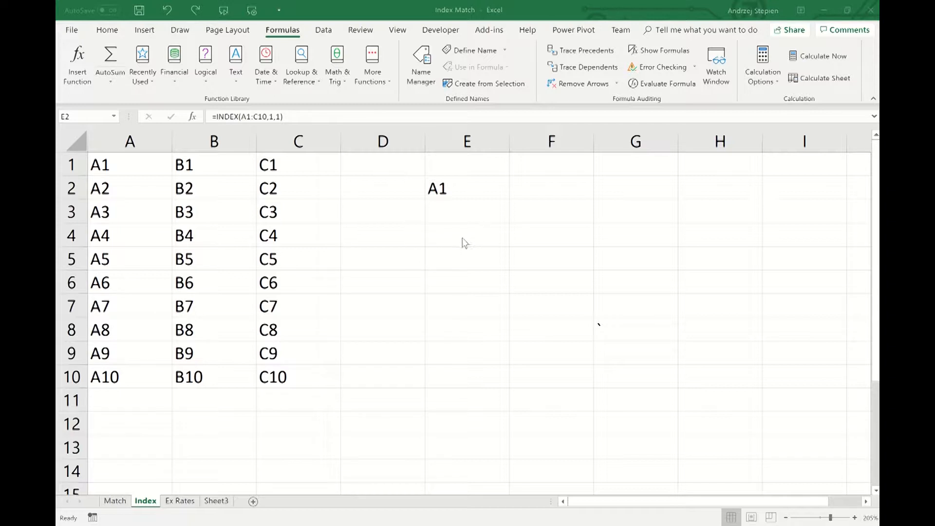
Change the INDEX formula in E2 to row number 2 and column number 3
click(460, 190)
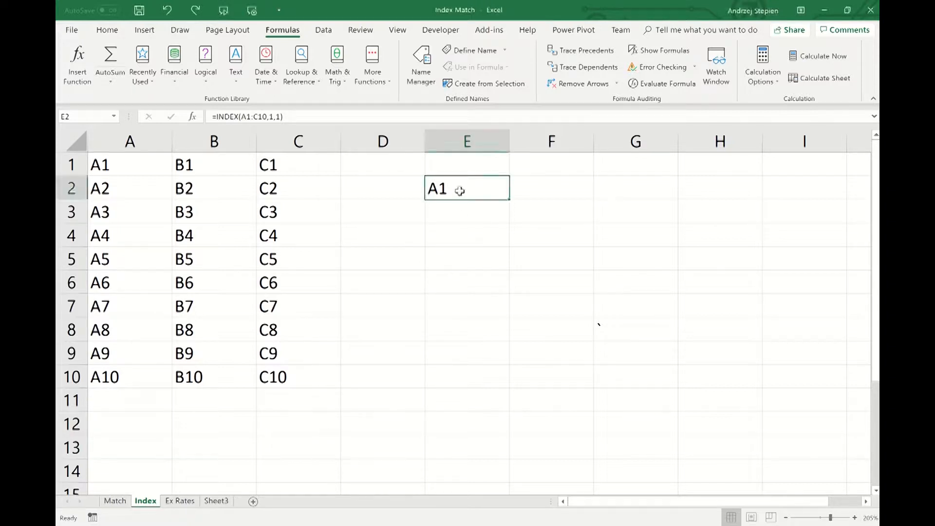
click(276, 117)
key(BackSpace)
text(2)
click(281, 117)
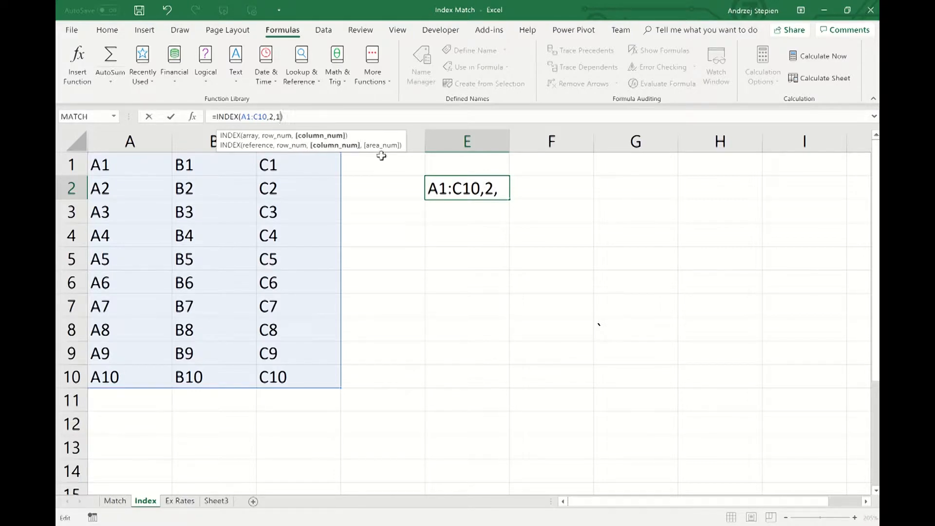
key(BackSpace)
text(3)
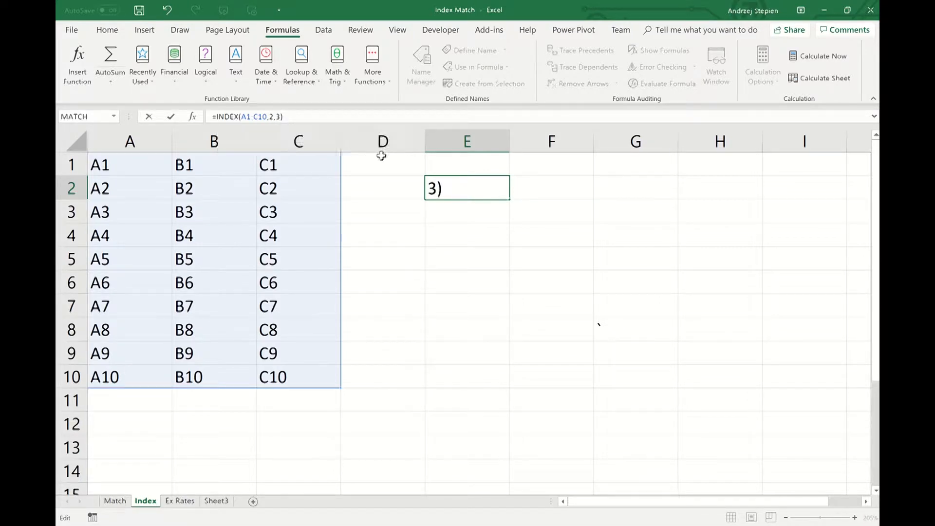
key(Return)
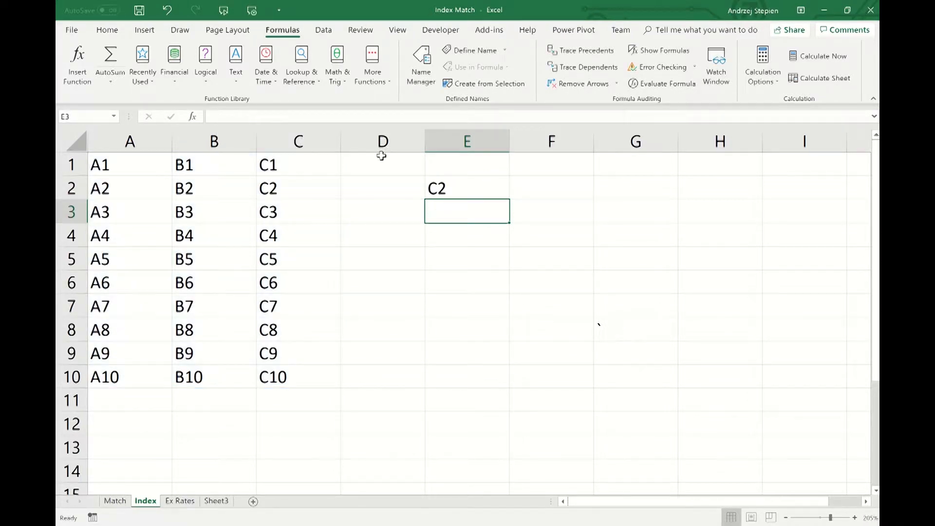
Compare the INDEX result in E2 with cell C2, and set the formula's row number to 3
click(457, 181)
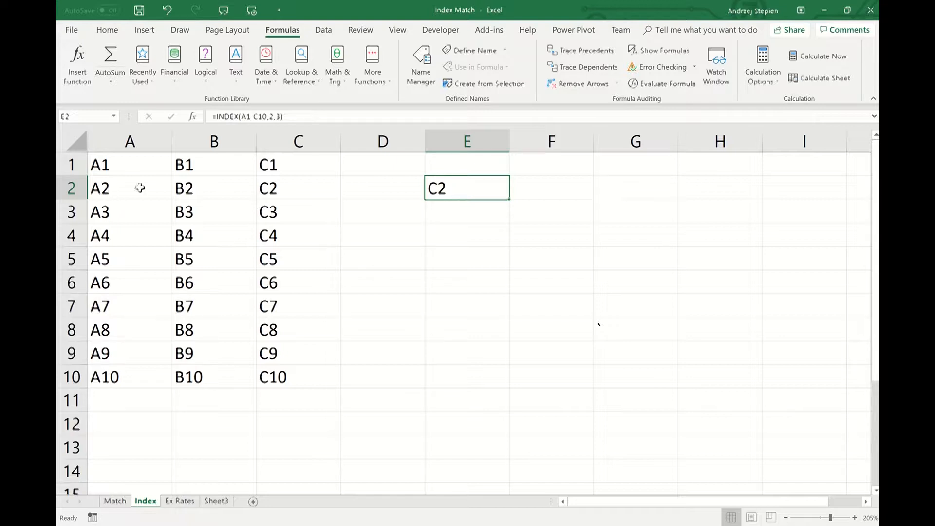
click(300, 195)
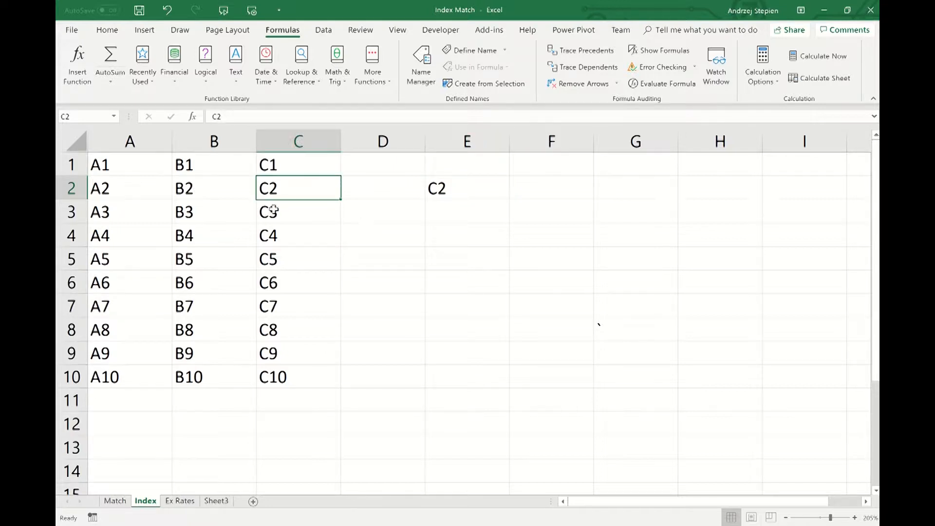
click(454, 191)
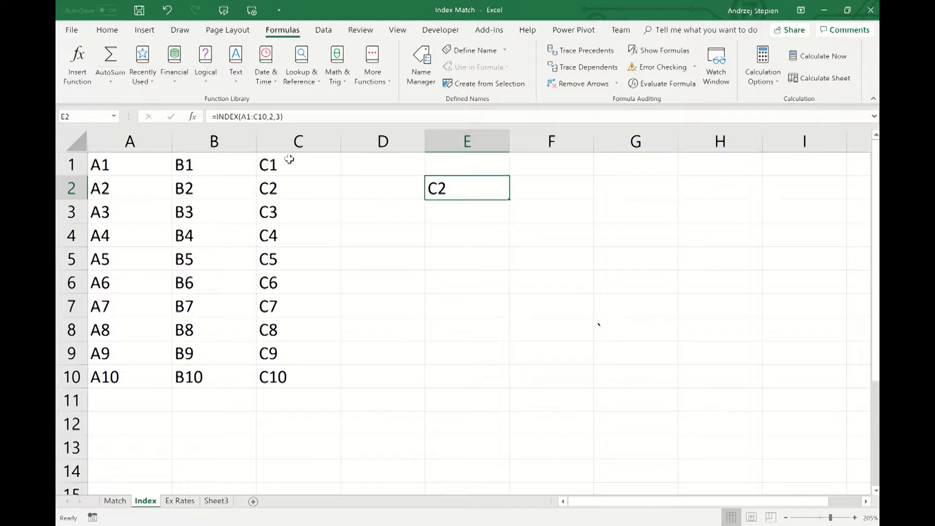
click(275, 119)
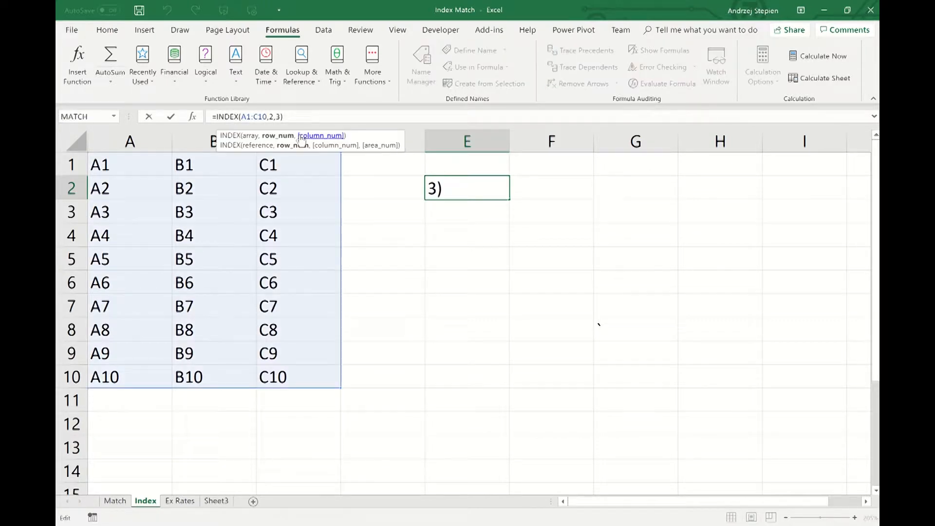
key(BackSpace)
text(3)
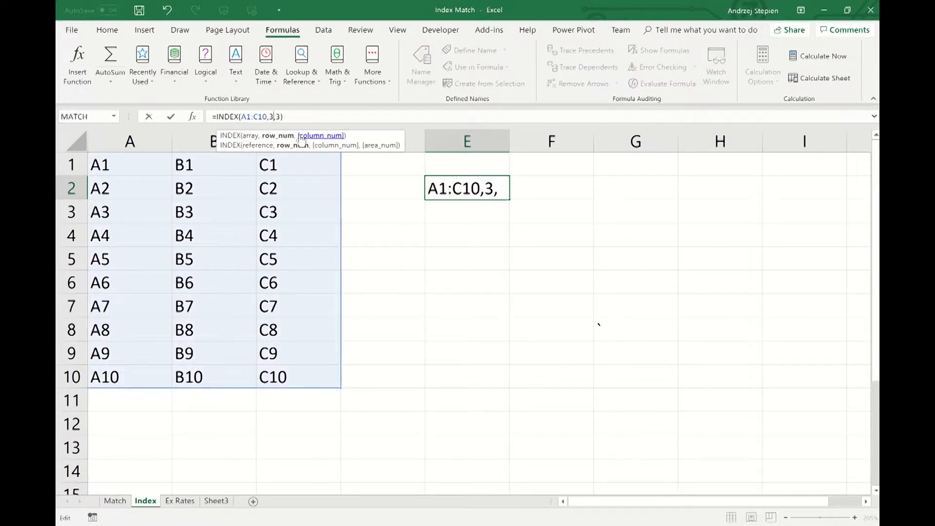
key(Return)
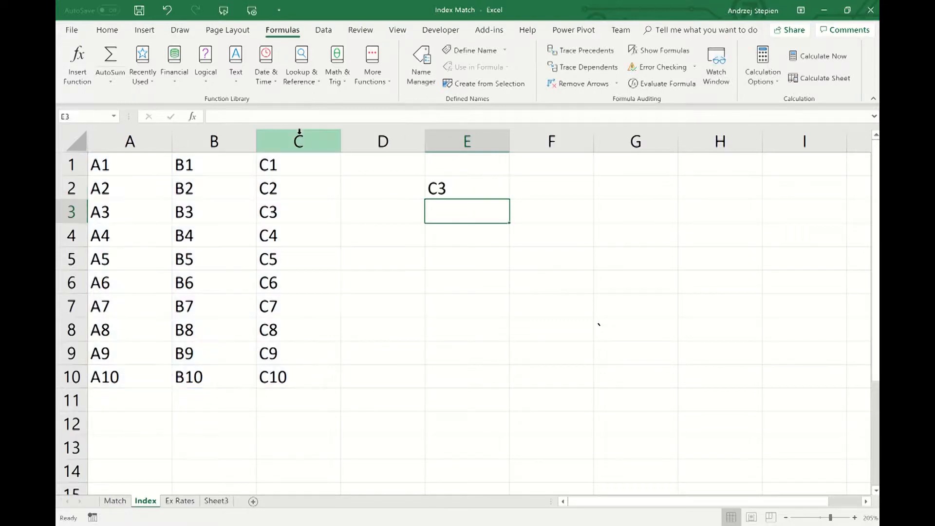
Check the INDEX result against cell C3, and replace the contents of cell A4 with "Spider"
click(276, 211)
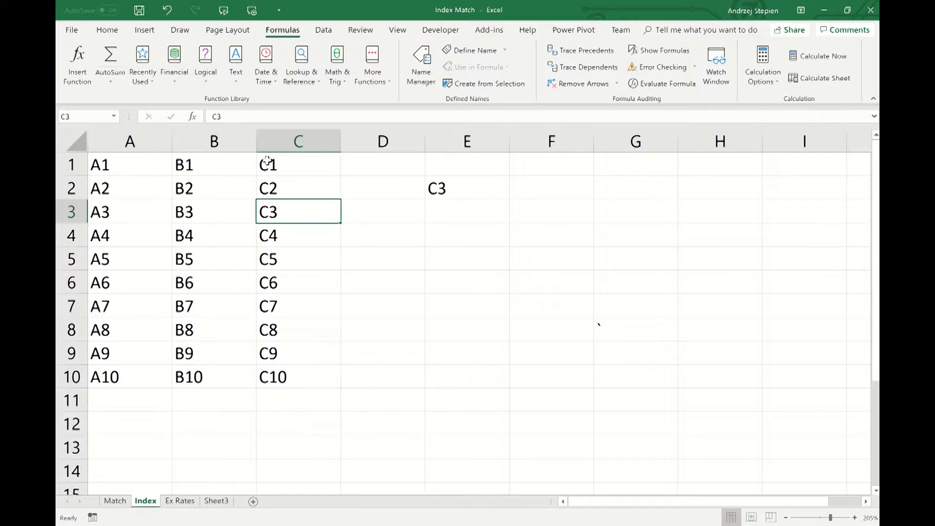
click(460, 190)
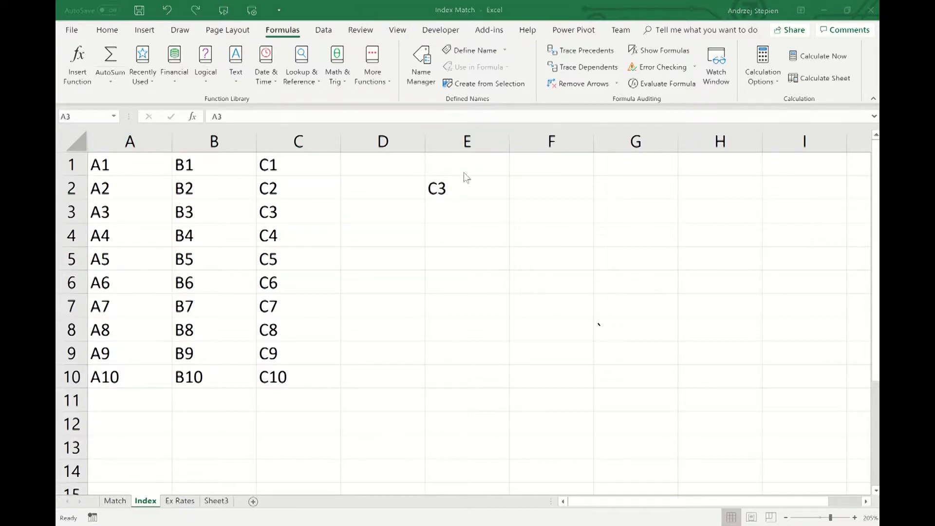
click(141, 239)
click(141, 240)
text(Spider)
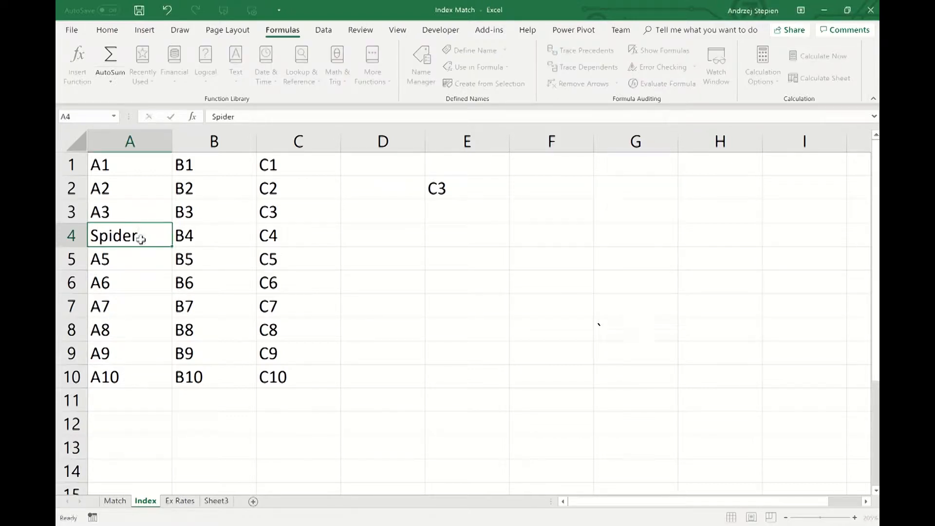
key(Return)
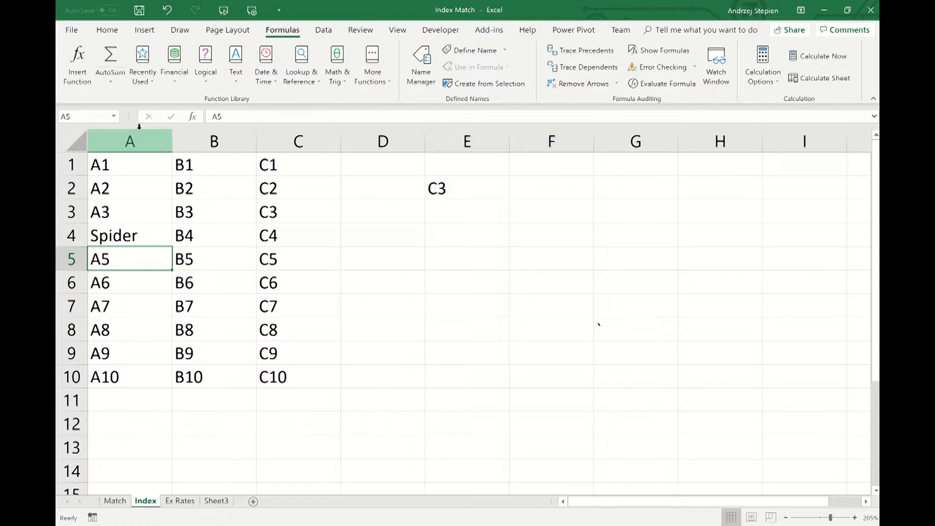
Change the INDEX formula in E2 to row number 4 and column number 1
click(456, 189)
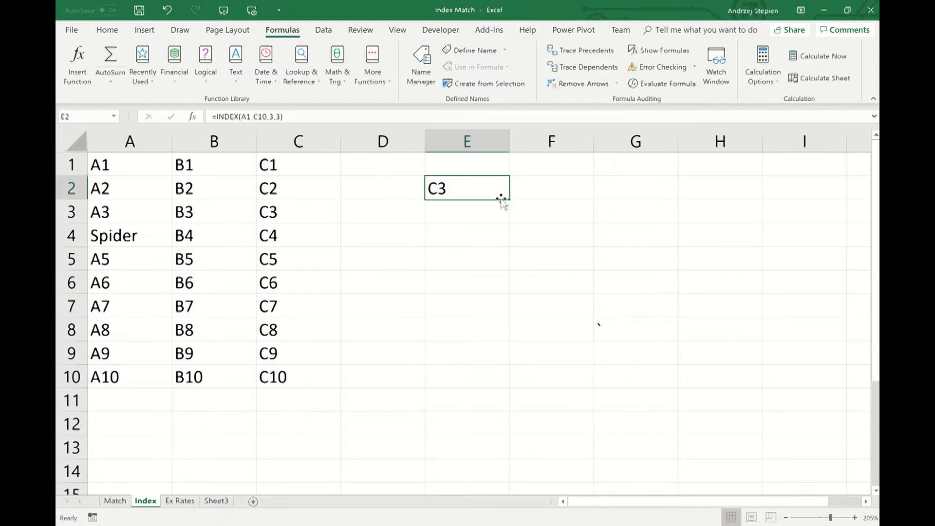
click(275, 116)
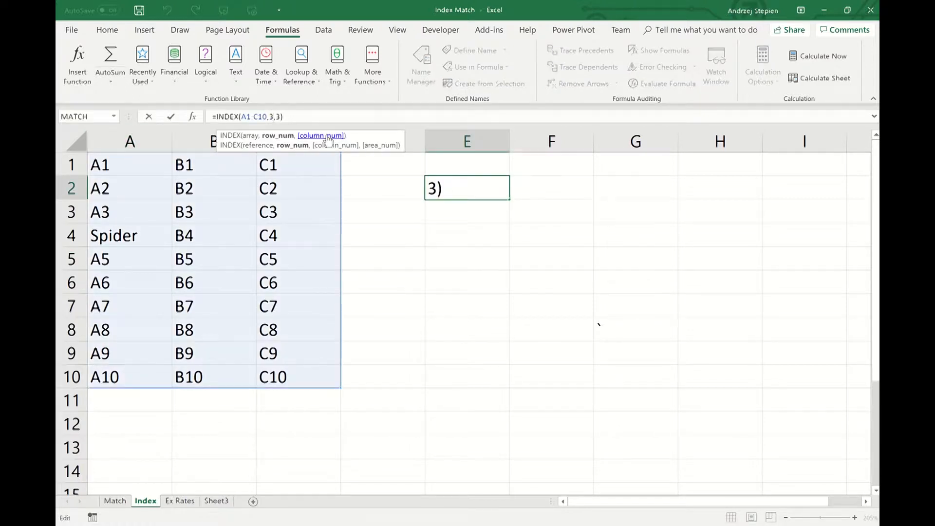
key(BackSpace)
key(BackSpace)
text(4,)
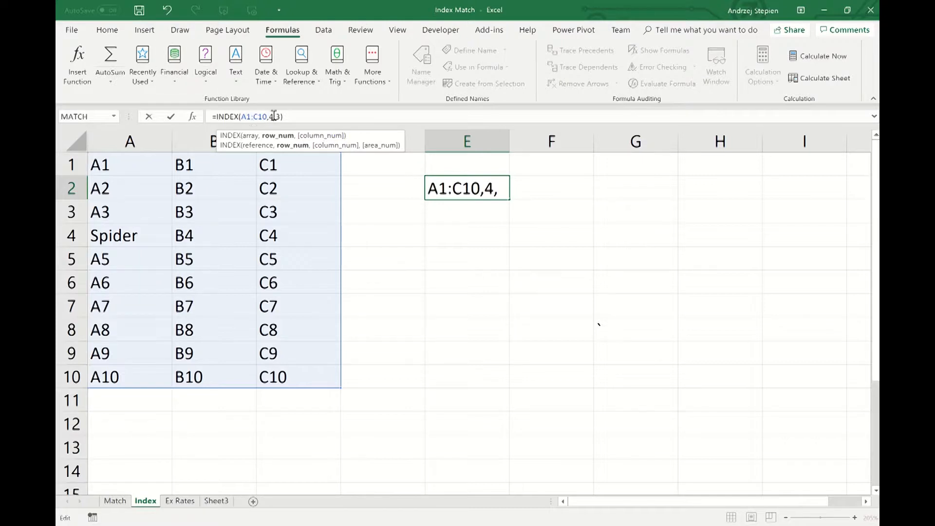
text(1)
key(Return)
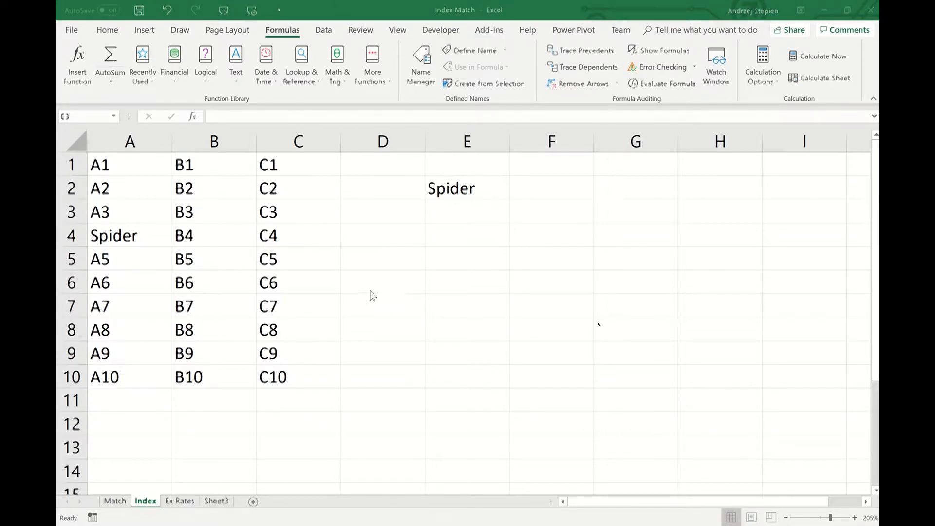
Compare the one-row range B4:F4 on the Match sheet with the two-dimensional range A1:C10 on the Index sheet
click(112, 504)
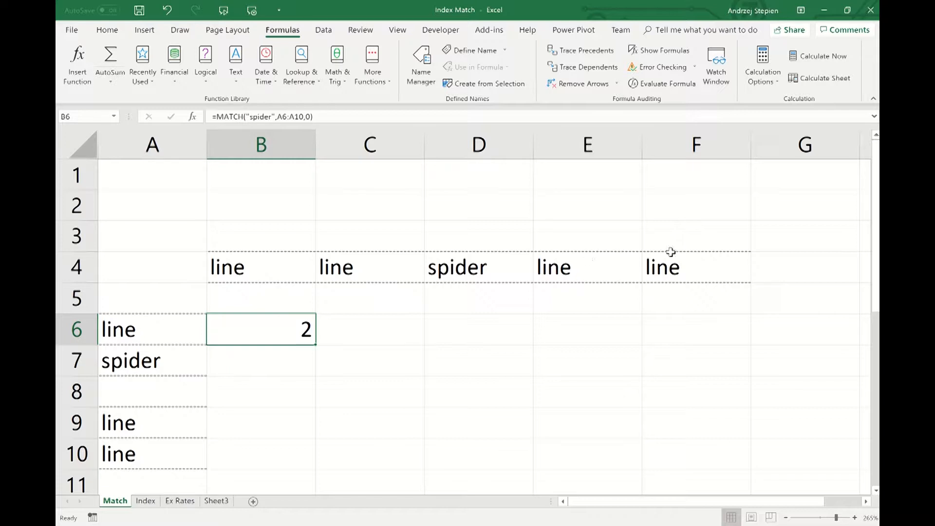
click(254, 265)
drag(531, 257, 692, 268)
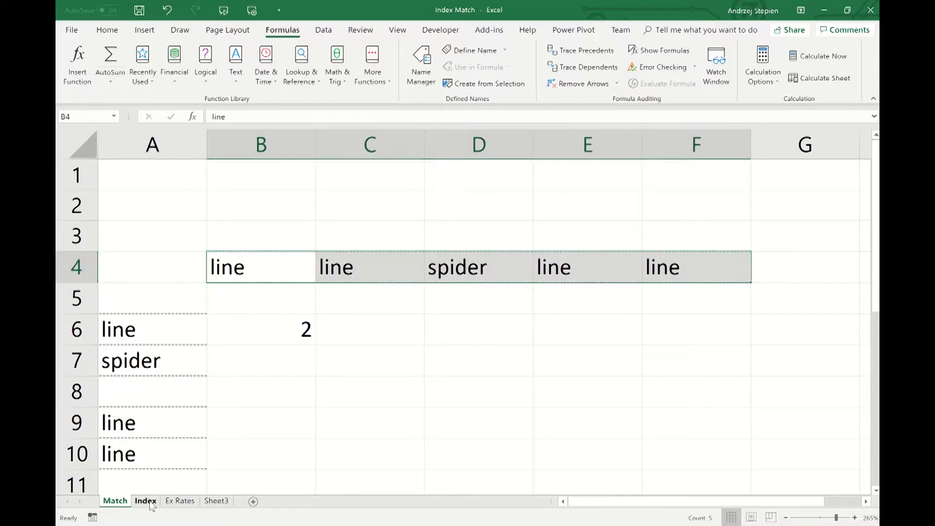
click(145, 501)
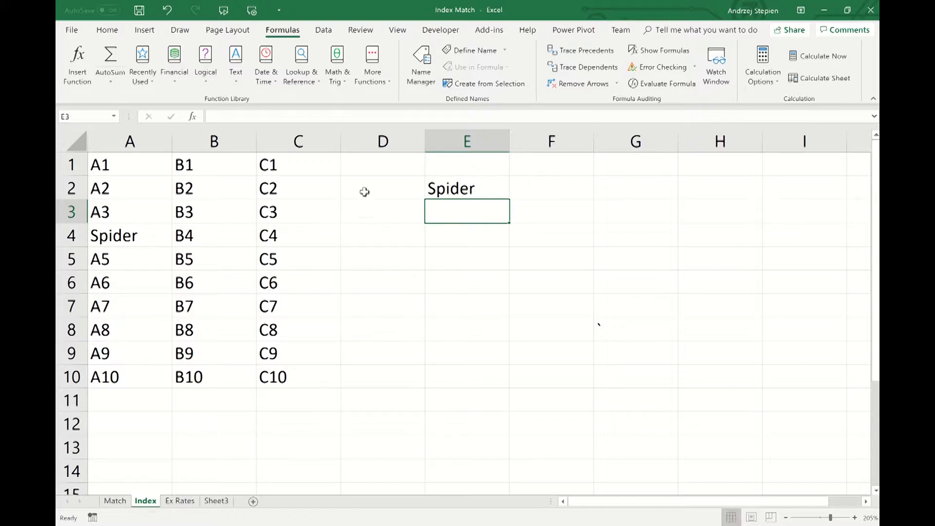
drag(129, 167, 299, 382)
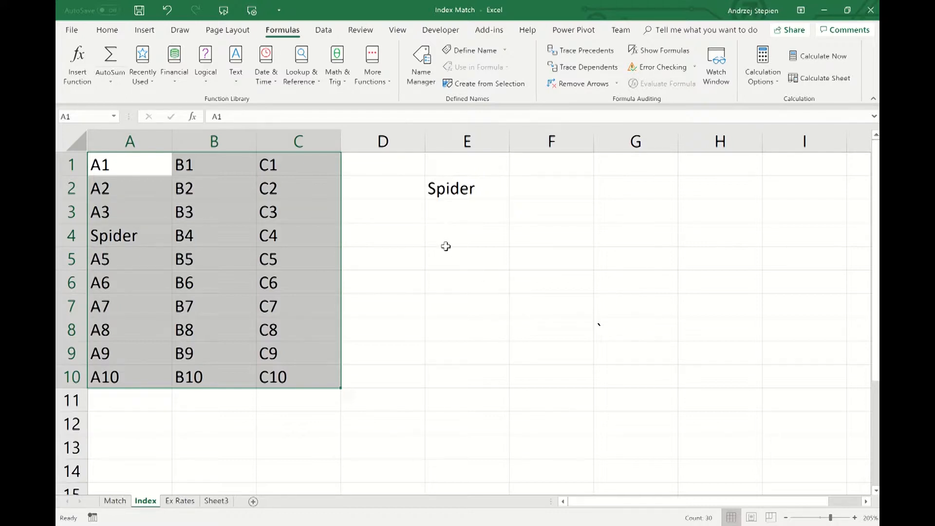
click(409, 237)
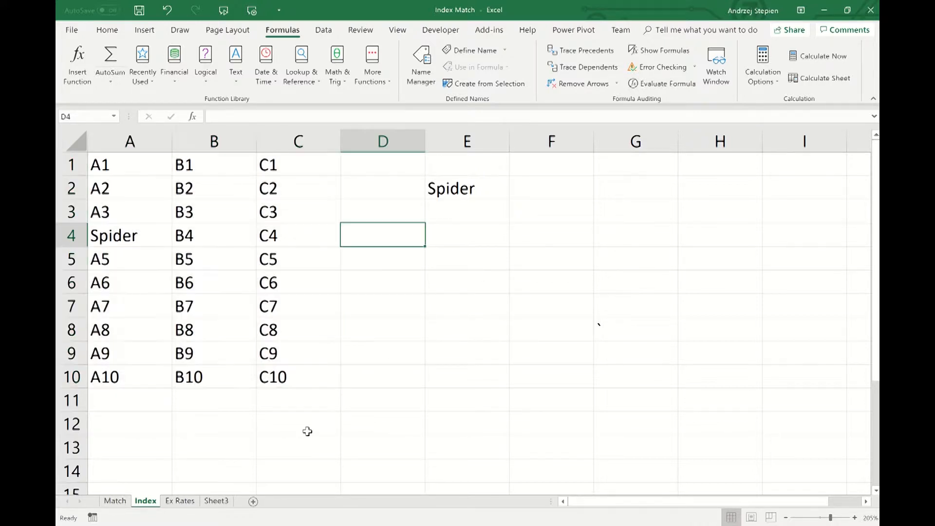
Open the Ex Rates sheet and examine how the table's exchange-rate entries are arranged by currency and month
click(179, 501)
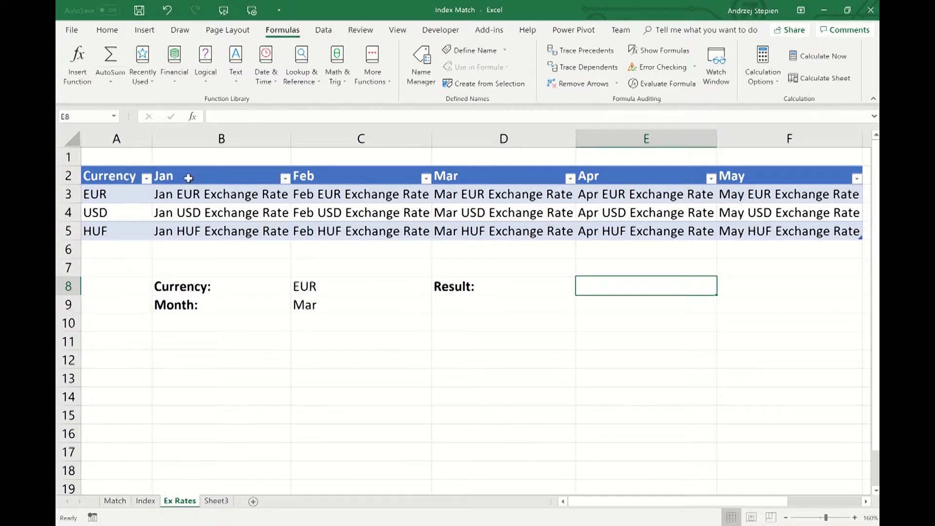
drag(688, 497, 638, 502)
click(209, 195)
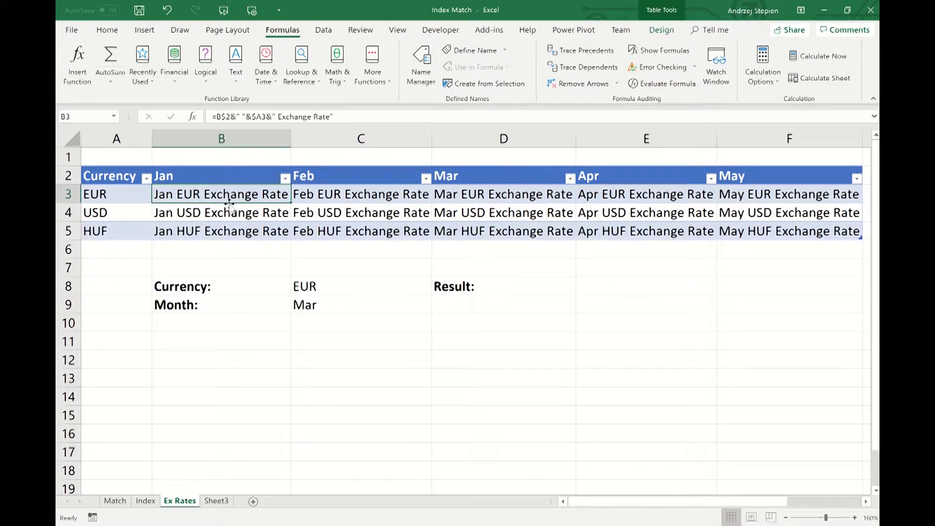
click(217, 213)
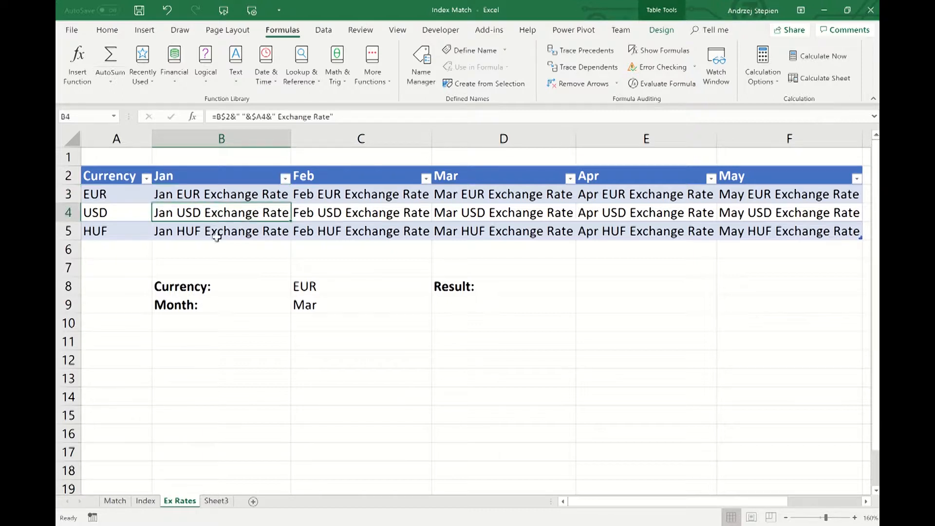
click(359, 216)
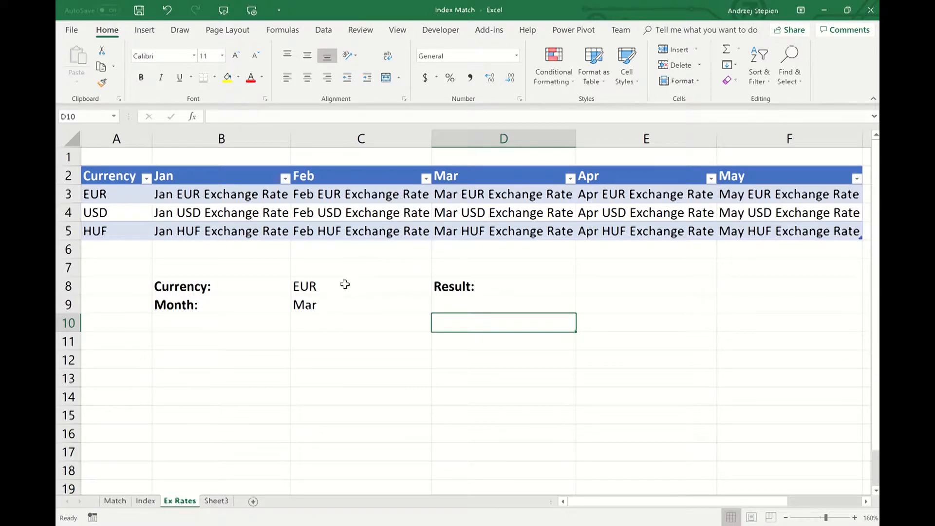
Review the currency choices available in C8, and set the month in C9 to Jan
click(343, 285)
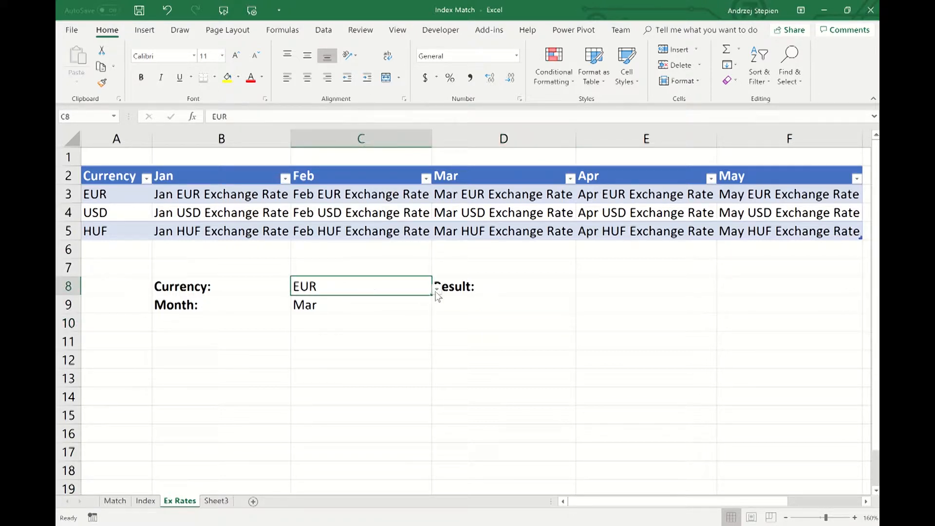
click(436, 295)
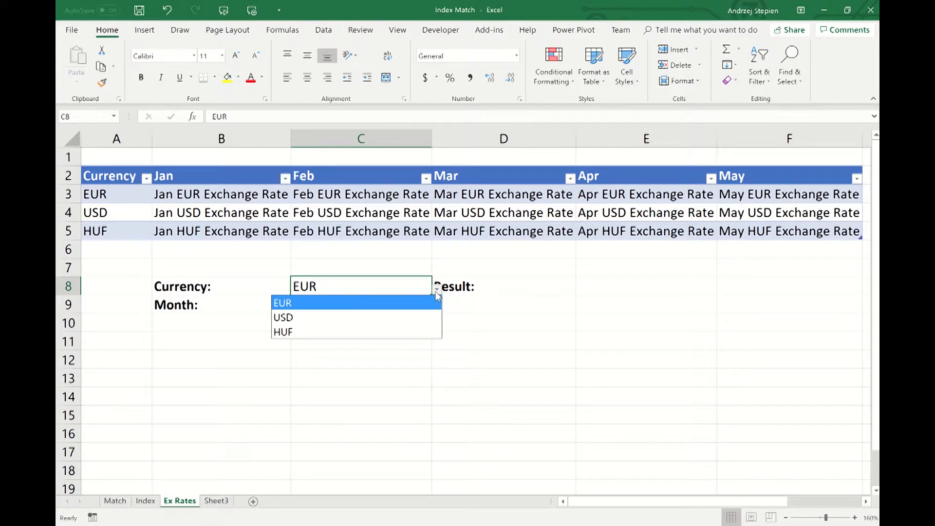
click(409, 287)
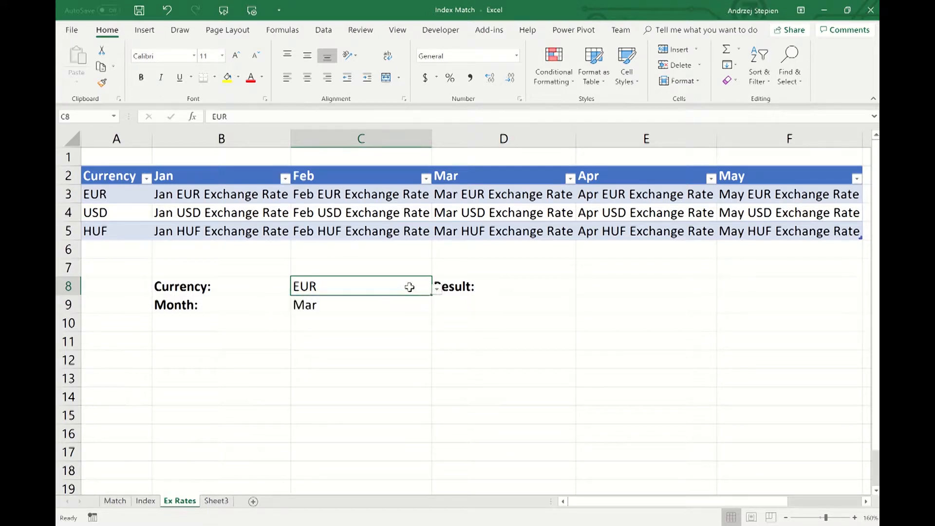
click(382, 307)
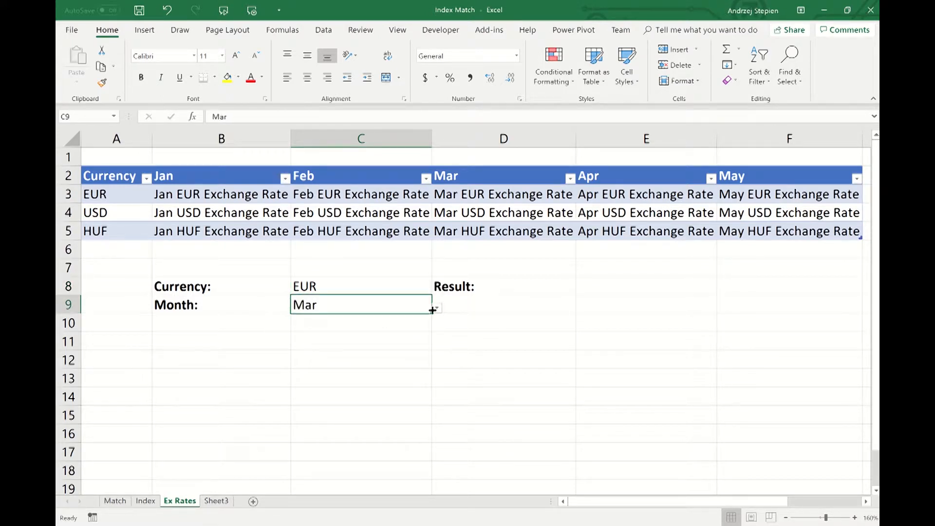
click(437, 307)
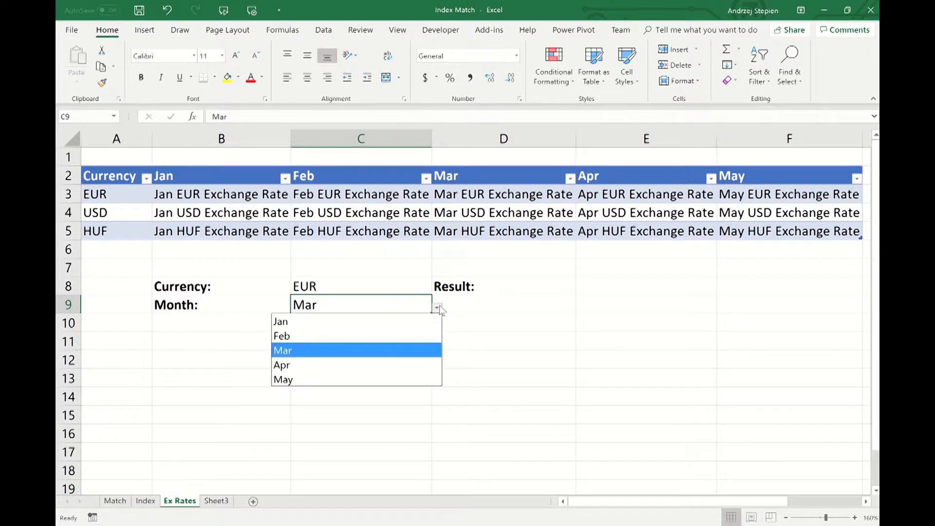
click(402, 321)
click(441, 267)
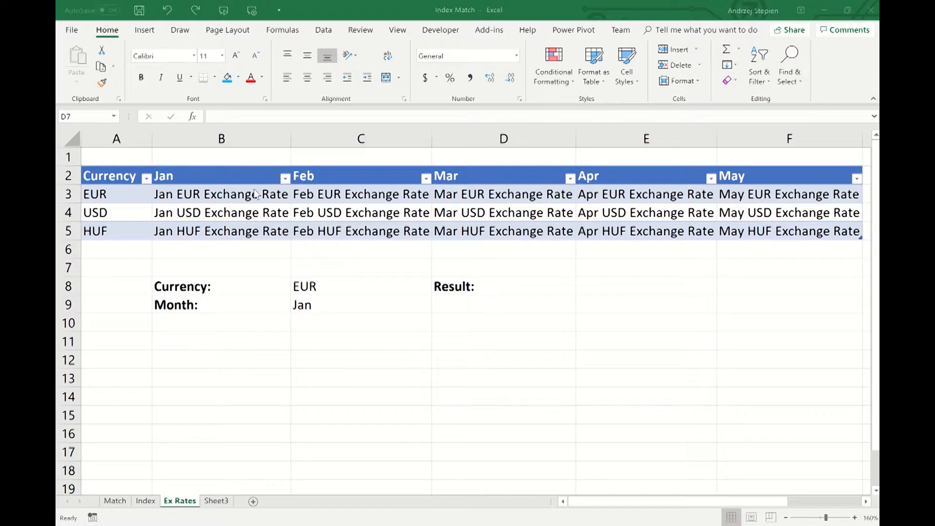
Fill the exchange-rate cells B3:F5 with light blue
drag(228, 201, 753, 236)
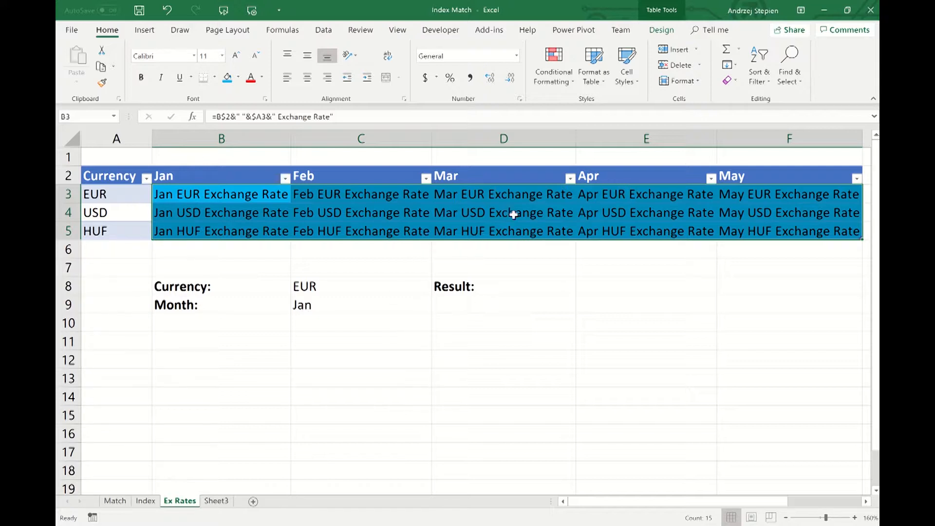
click(648, 288)
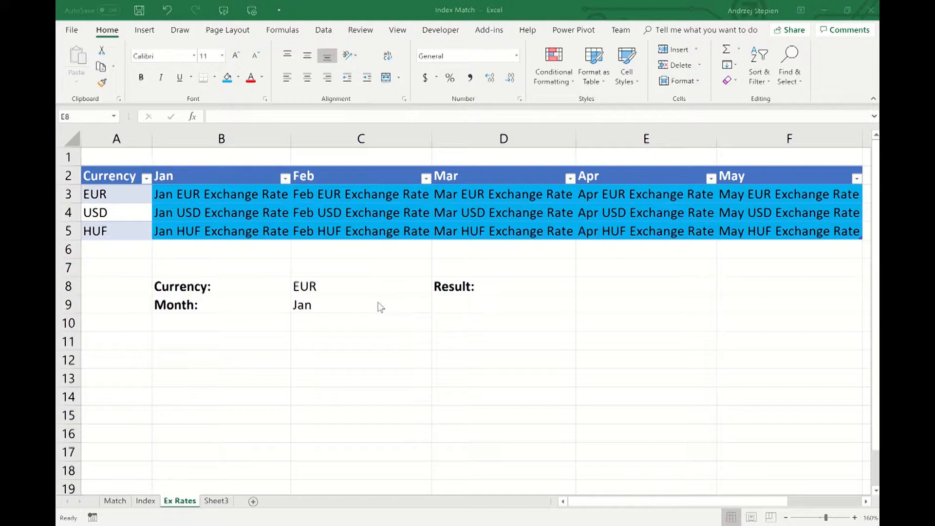
Enter an INDEX formula in result cell E8 over the table's Jan column, Table1[Jan], with row number 1 and column number 1
click(617, 283)
text(=index)
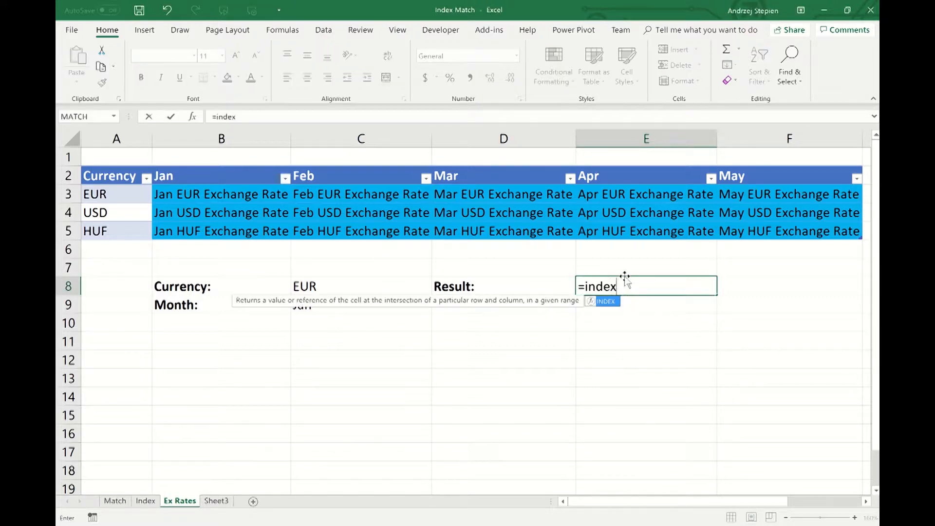
key(Tab)
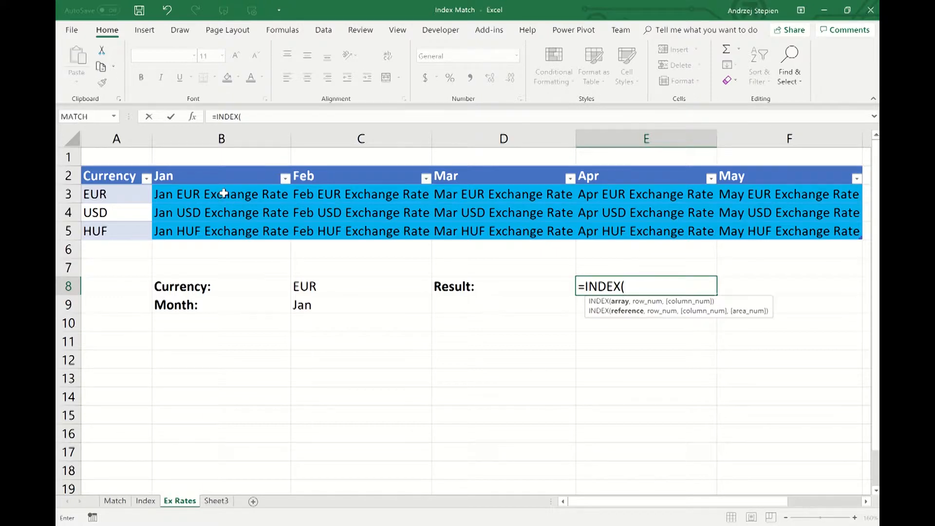
drag(231, 196, 285, 230)
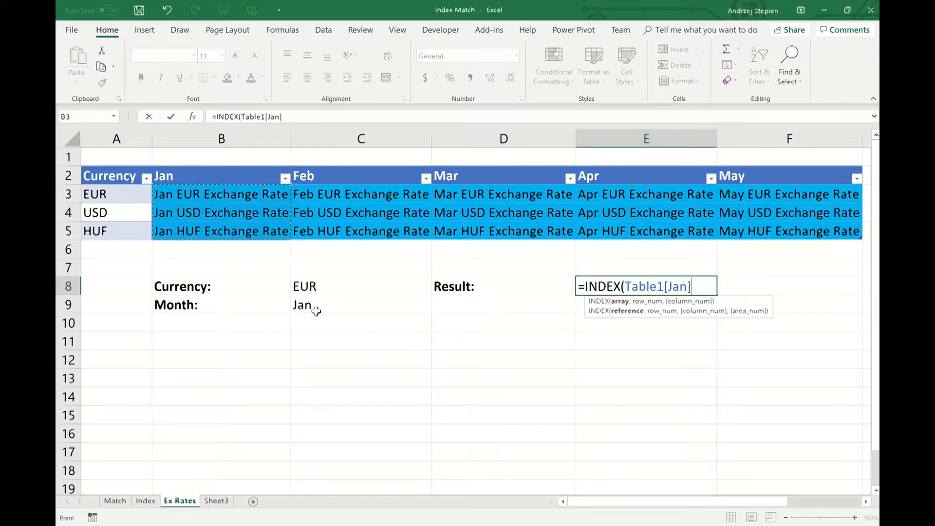
text(',)
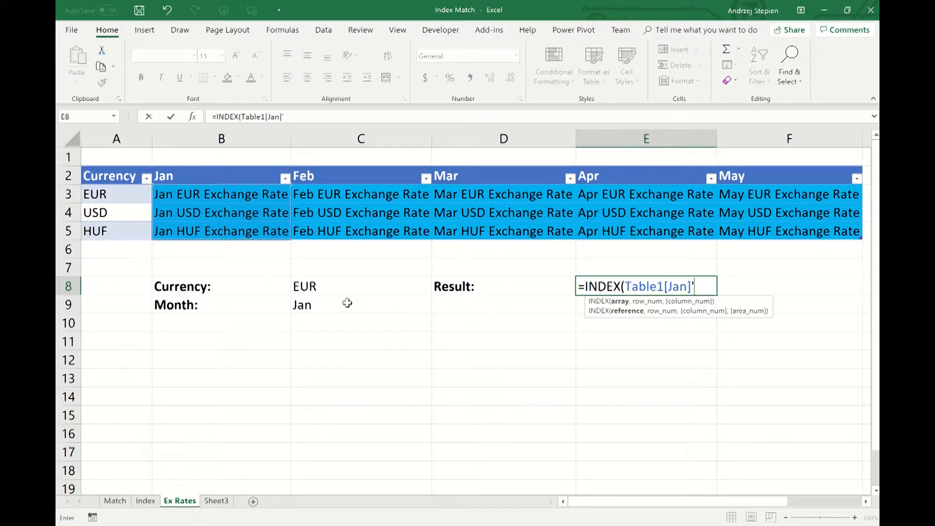
key(BackSpace)
key(BackSpace)
text(,1)
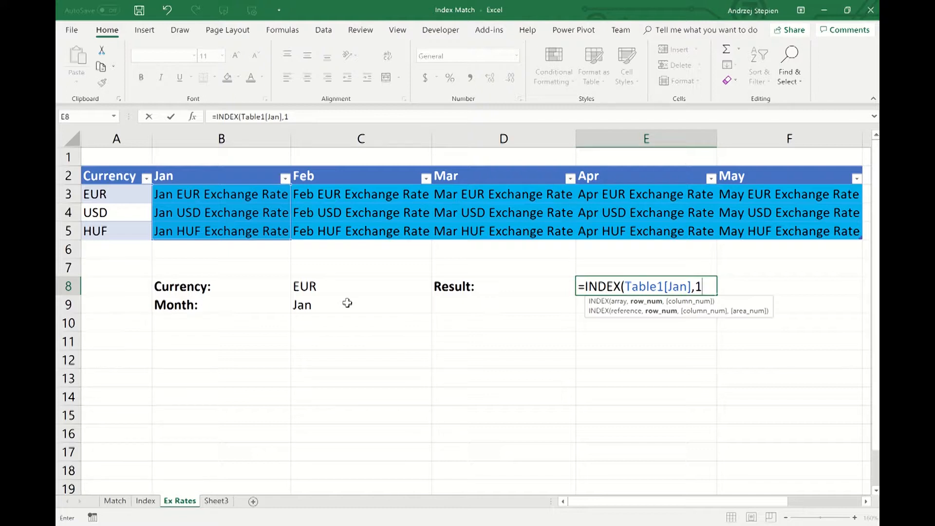
text(,1))
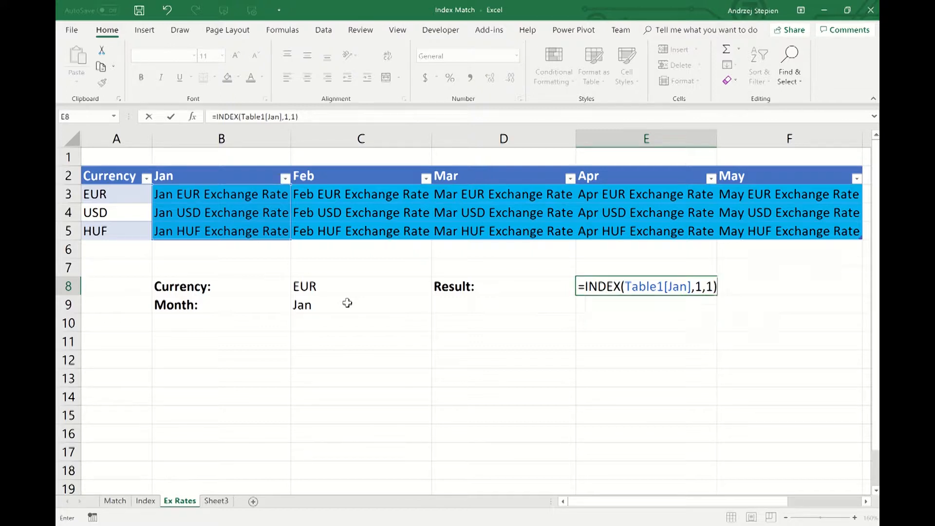
key(Return)
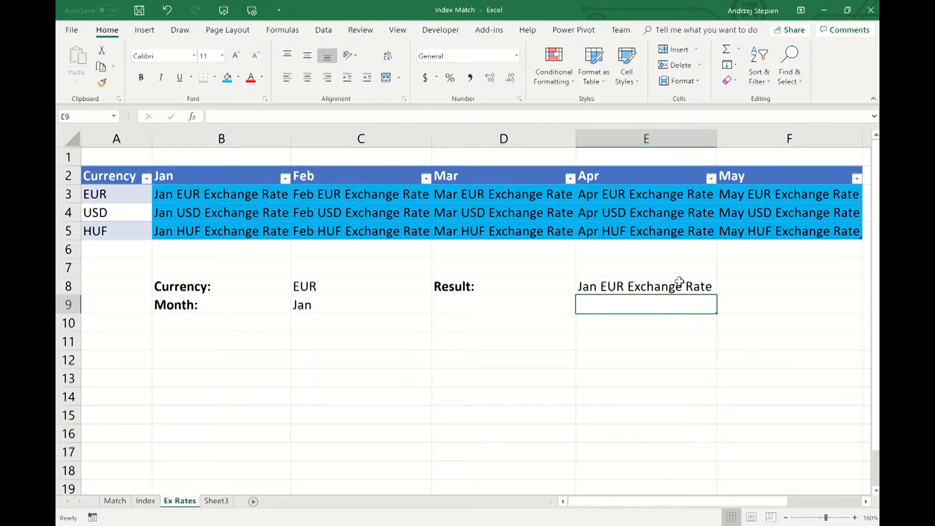
Set the currency in C8 to USD and check the row number argument of the INDEX formula in E8
click(364, 284)
click(437, 290)
click(378, 316)
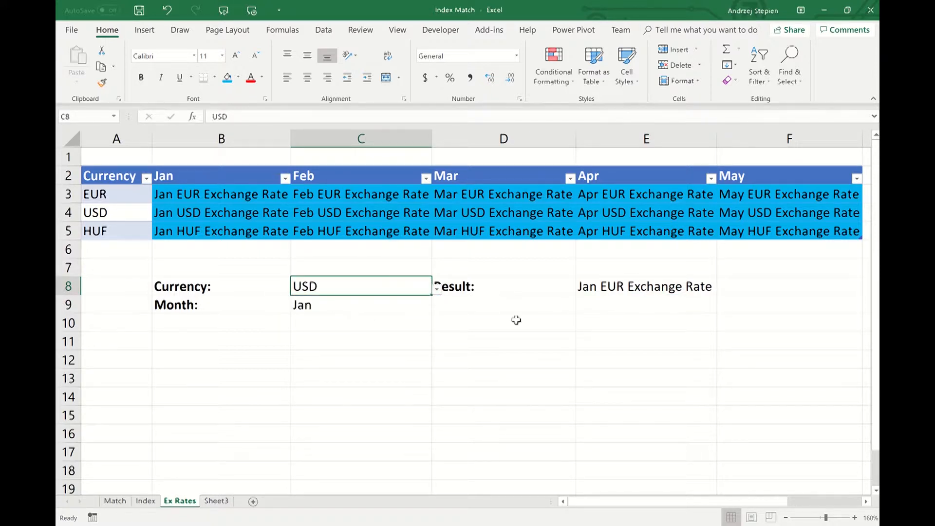
click(630, 290)
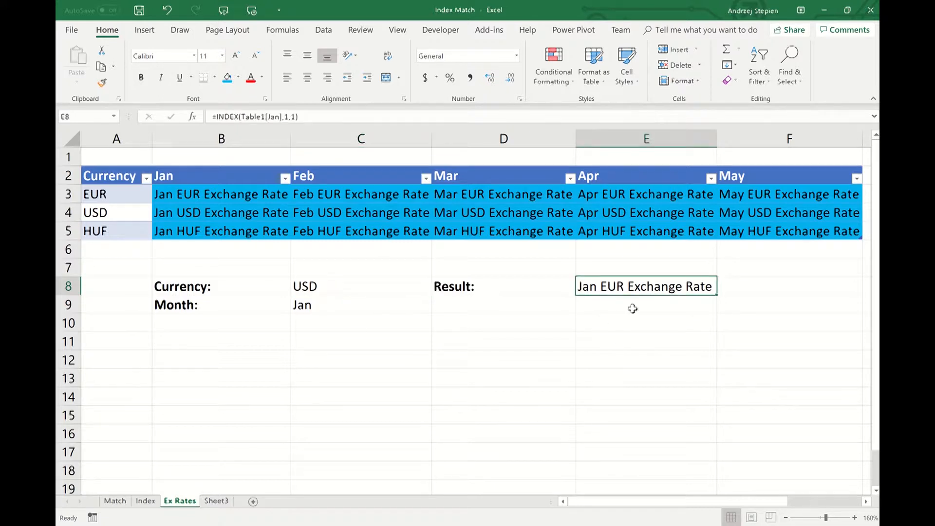
click(286, 117)
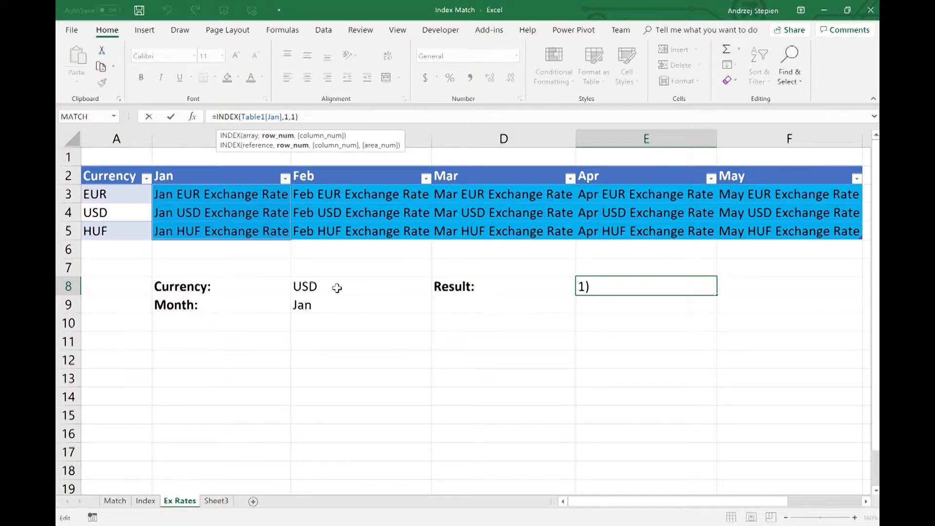
click(461, 343)
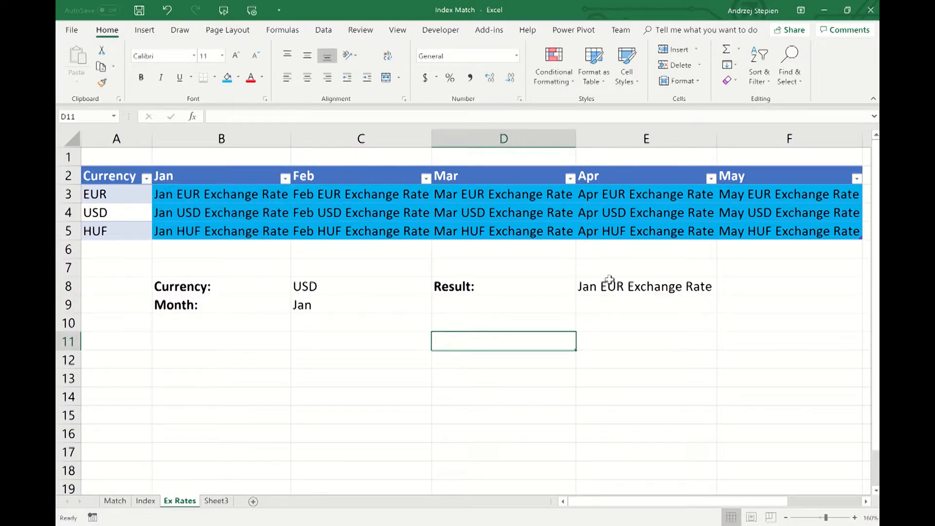
Replace the row number argument of the INDEX formula in E8 with MATCH(C8,Table1[Currency],0), keeping column number 1
click(628, 286)
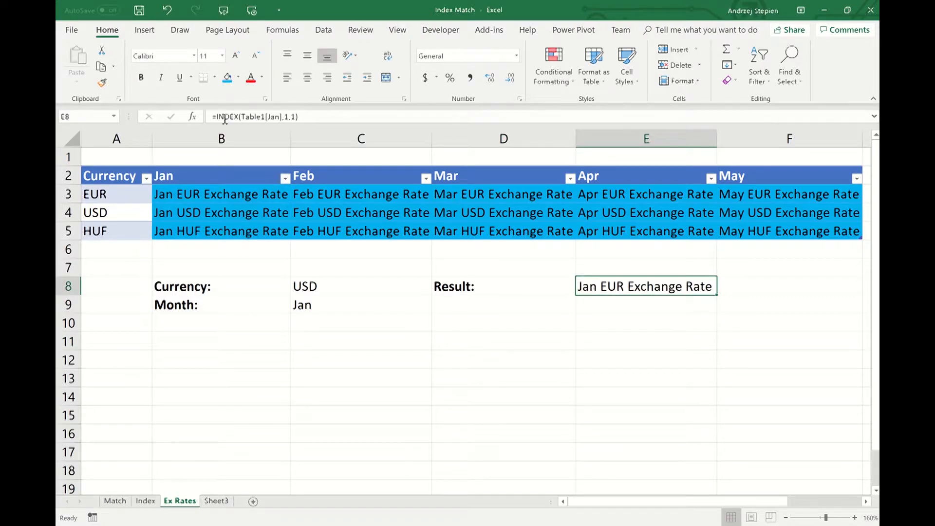
click(292, 117)
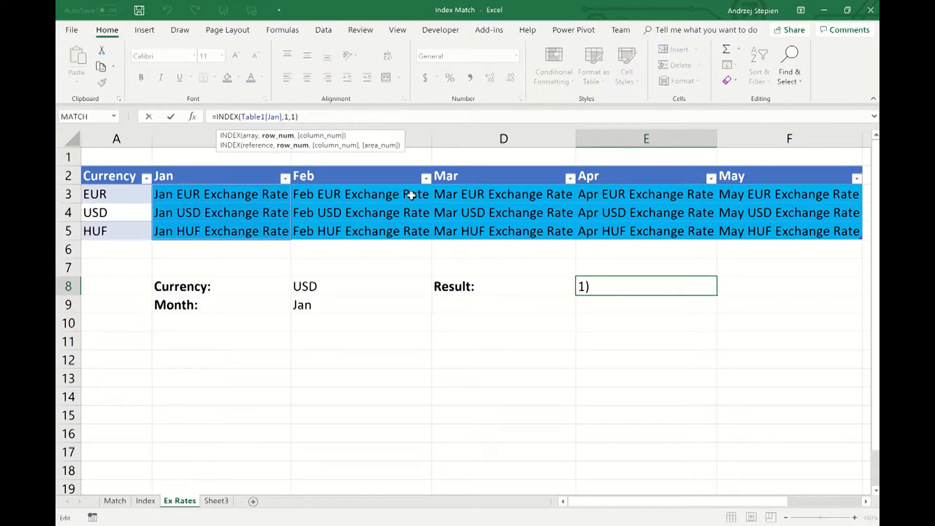
key(BackSpace)
text(match()
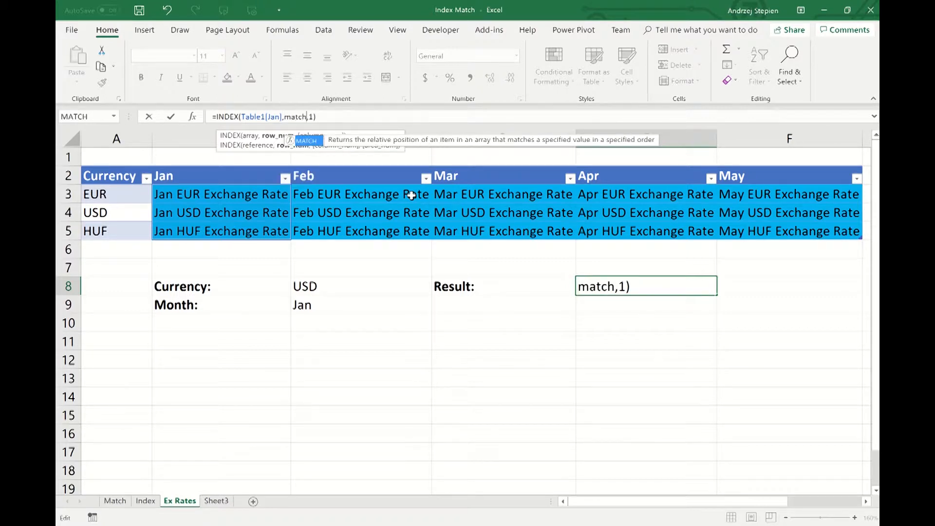
text())
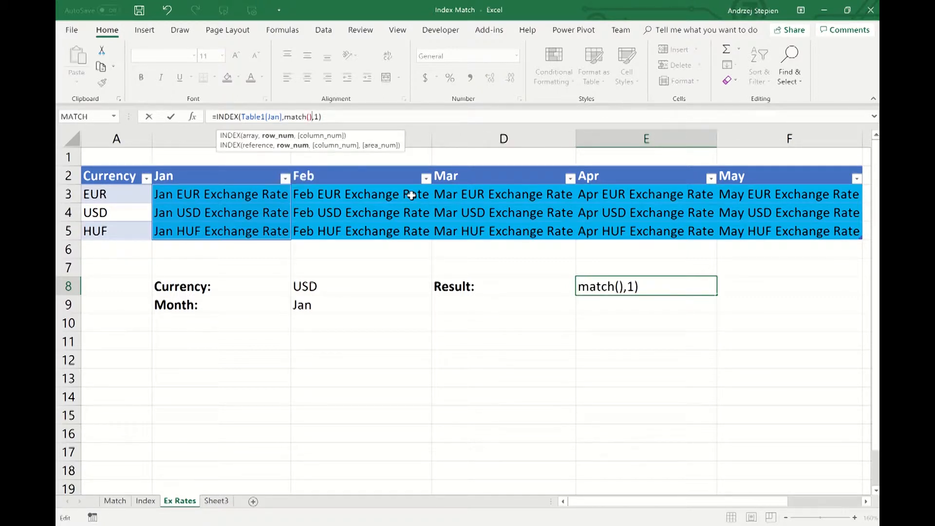
click(310, 122)
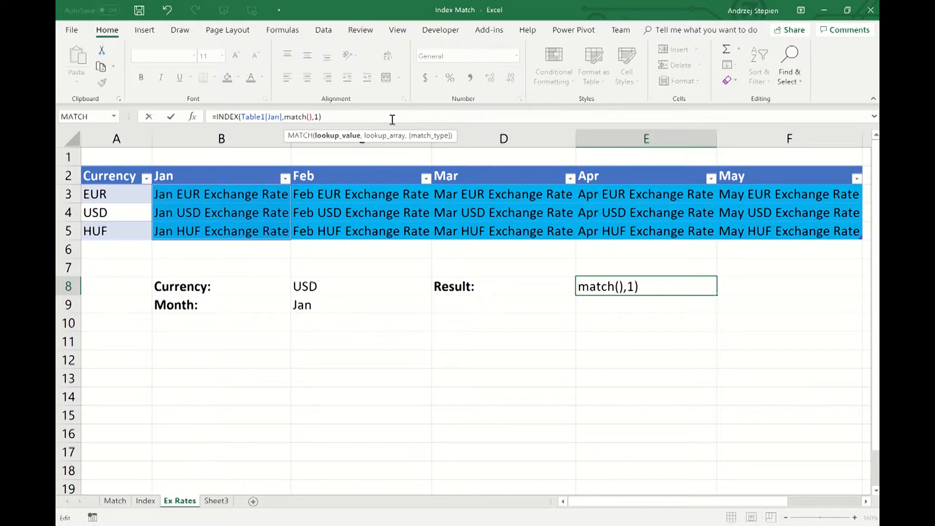
click(342, 287)
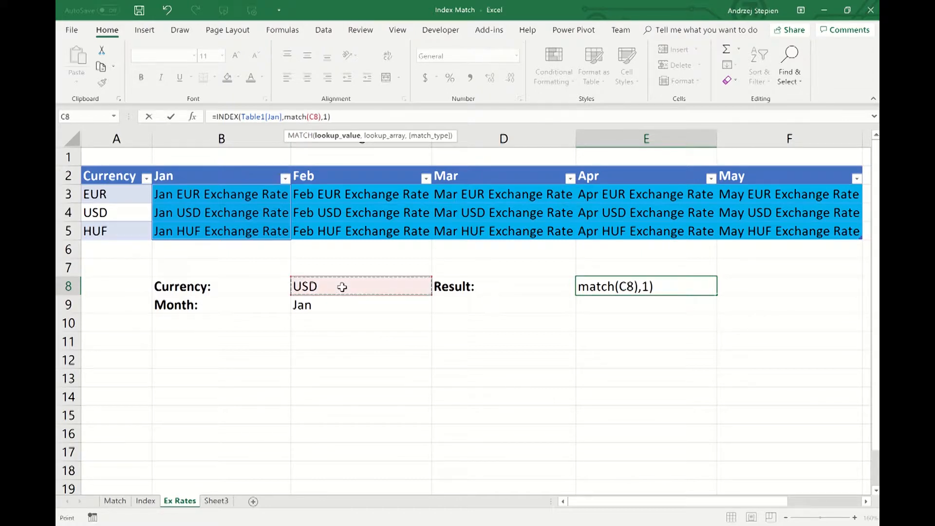
text(,)
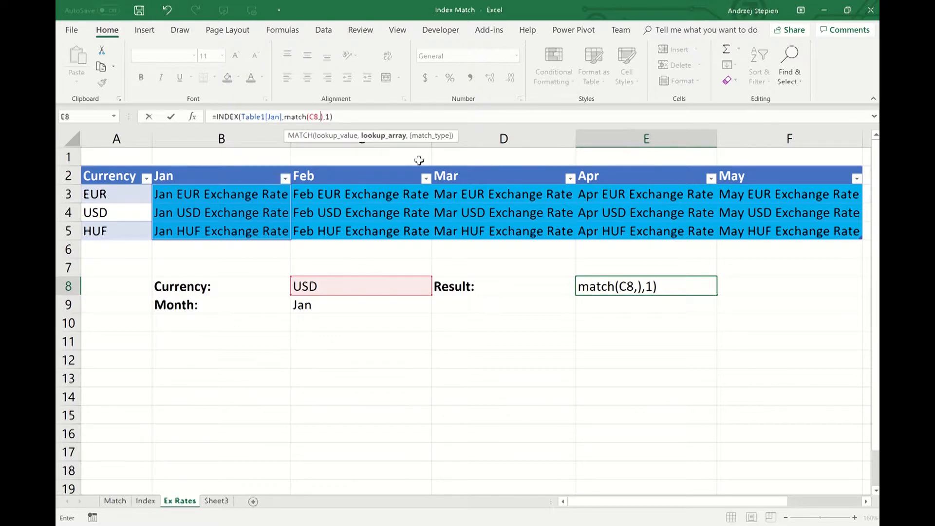
drag(125, 193, 125, 236)
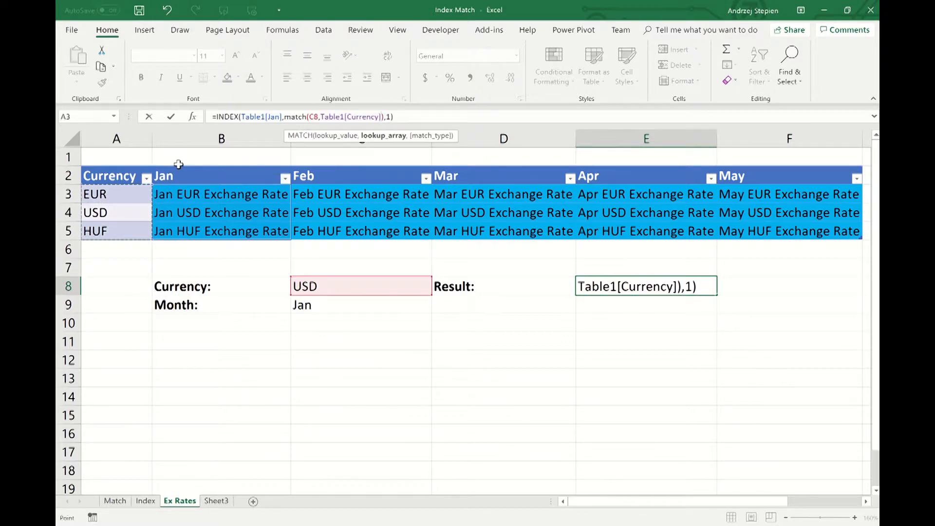
text(,)
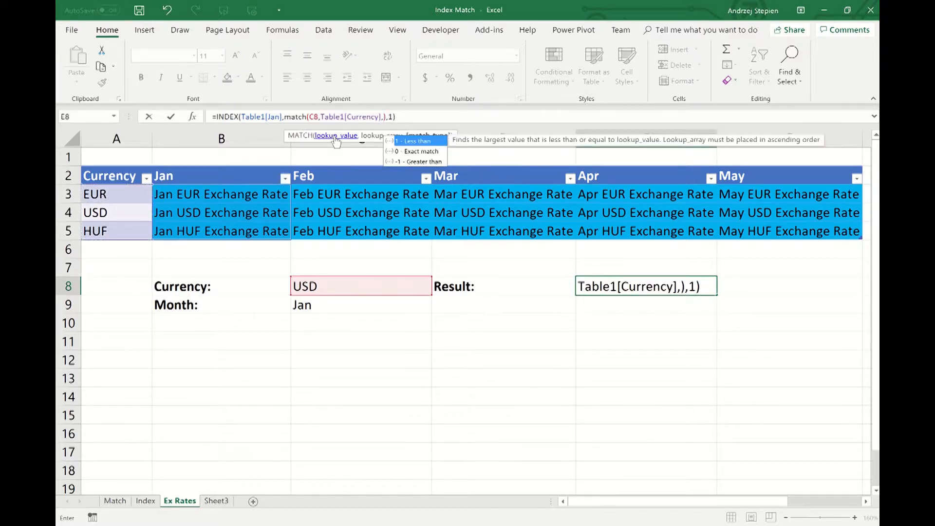
text(0)
key(Return)
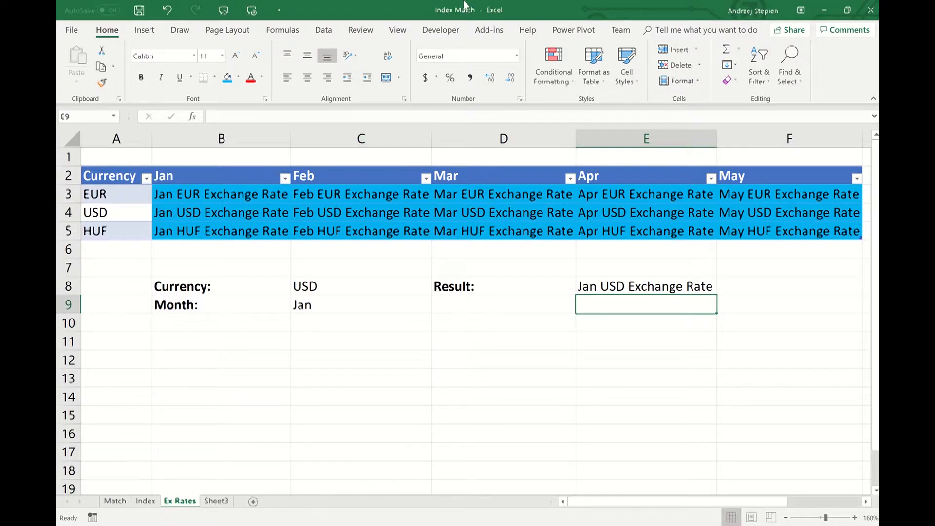
Test the lookup in E8 by setting the currency in C8 to HUF and to EUR
click(360, 288)
click(437, 288)
click(403, 332)
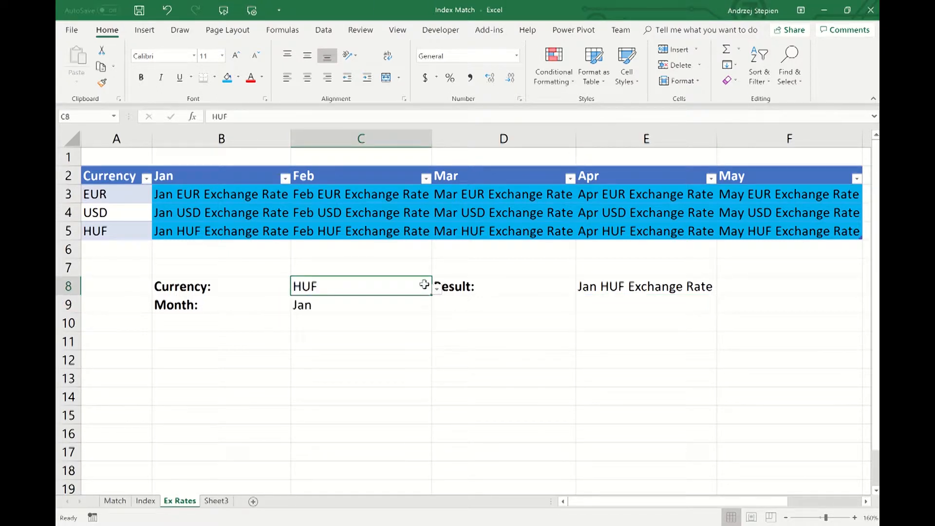
click(437, 288)
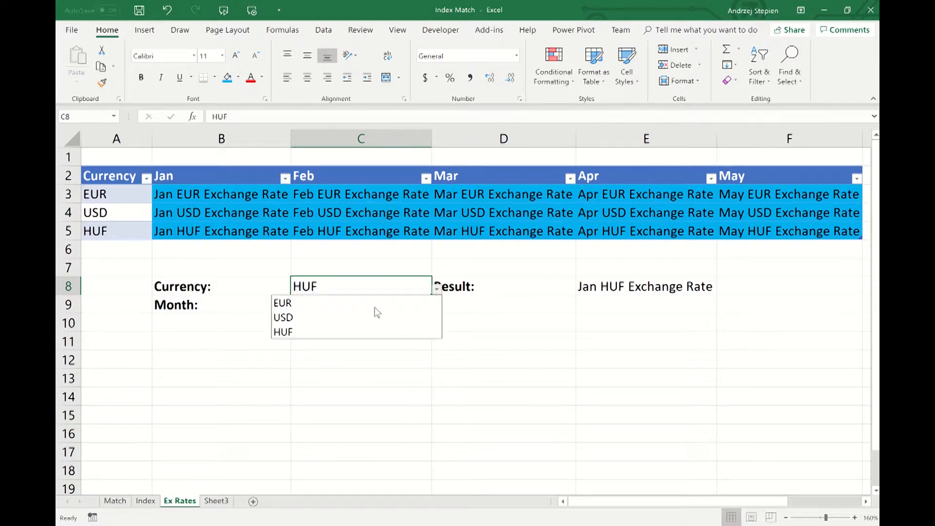
click(376, 303)
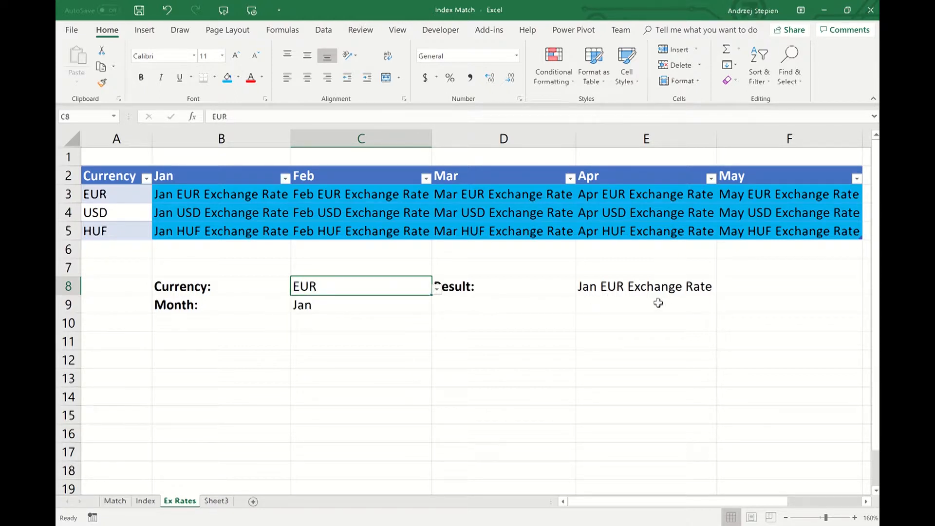
key(Down)
key(Down)
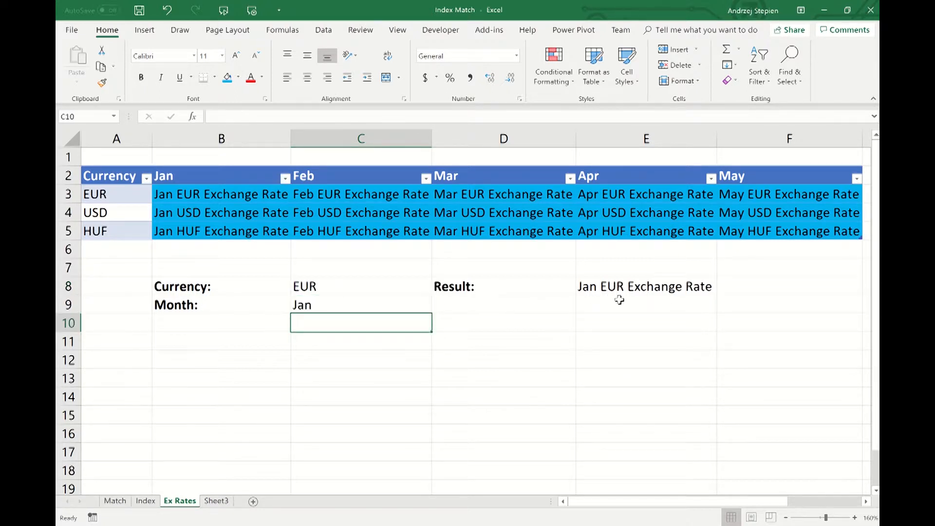
Try row number 1 in place of the MATCH function in the E8 formula and discard the edit
click(644, 292)
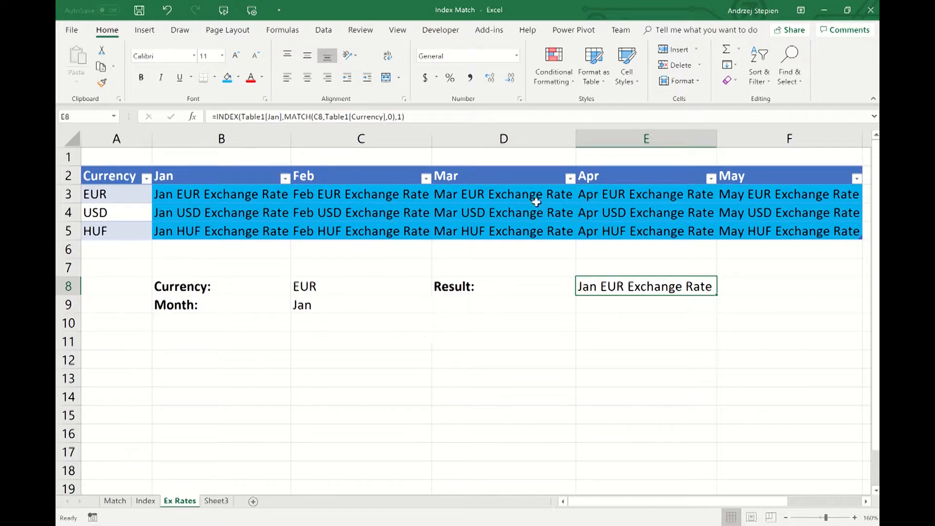
drag(288, 119, 396, 116)
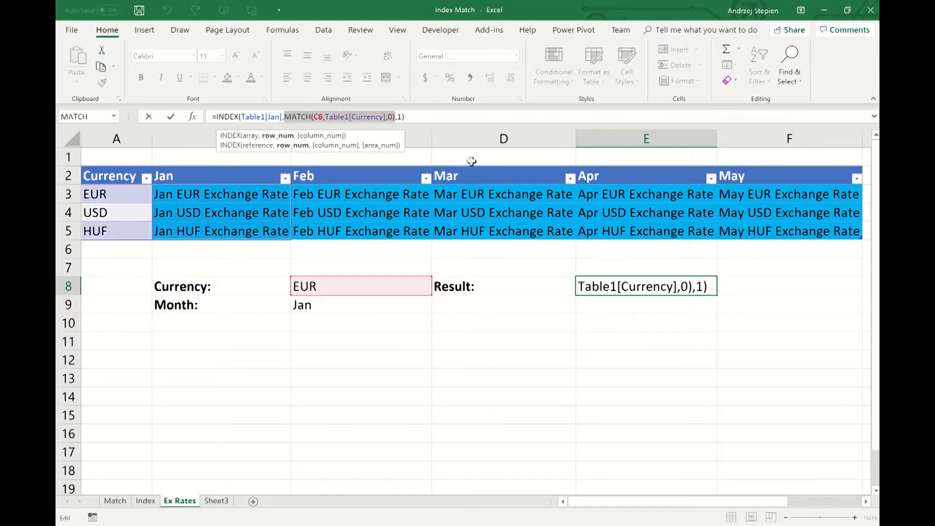
text(1)
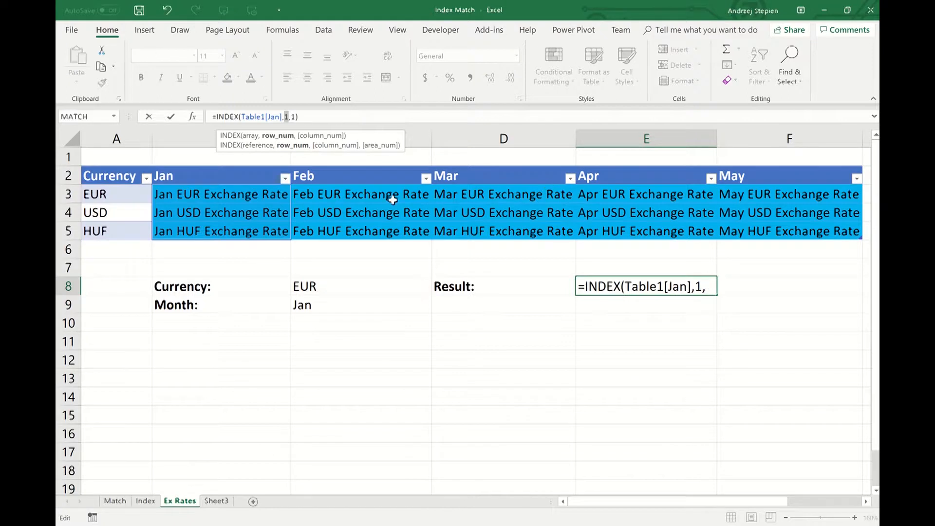
double_click(286, 117)
key(Escape)
Set the currency in C8 to USD
click(312, 288)
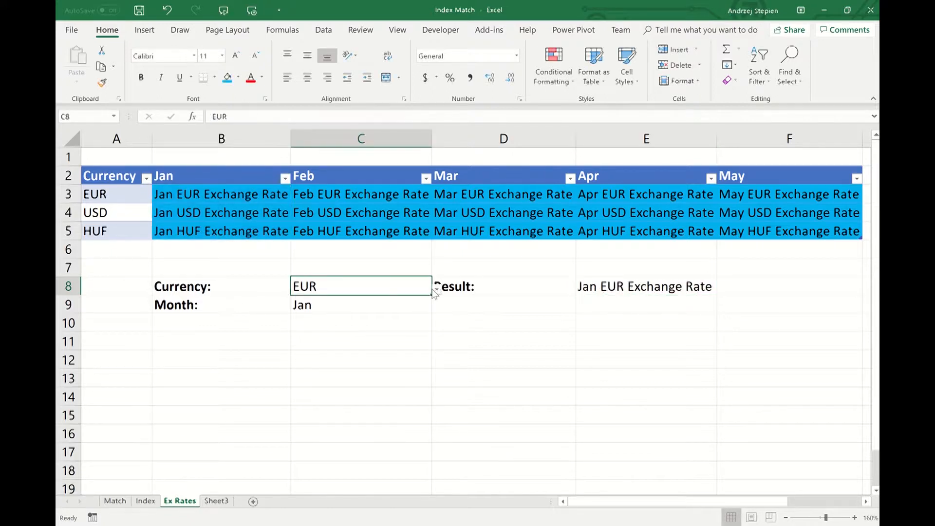
click(436, 290)
click(375, 318)
Try row number 2 in place of the MATCH function in the E8 formula, discarding each edit
click(609, 288)
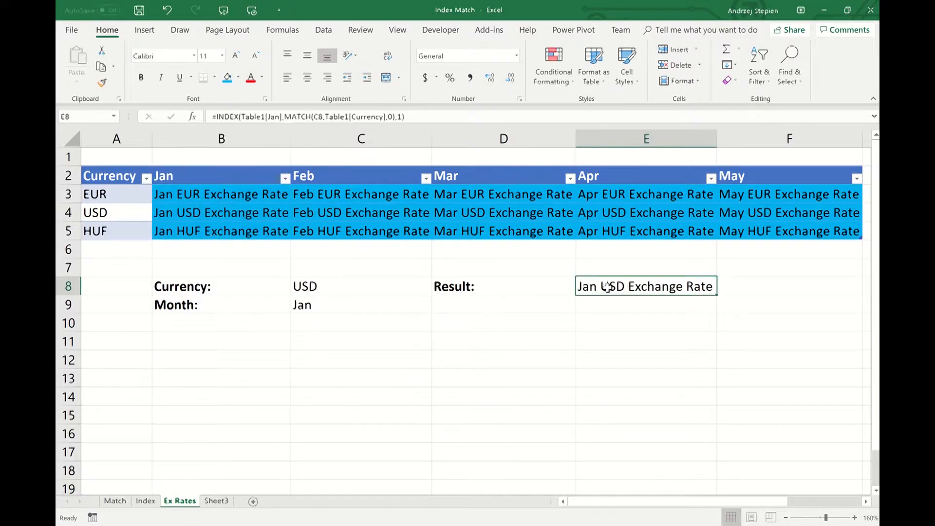
drag(285, 113, 398, 113)
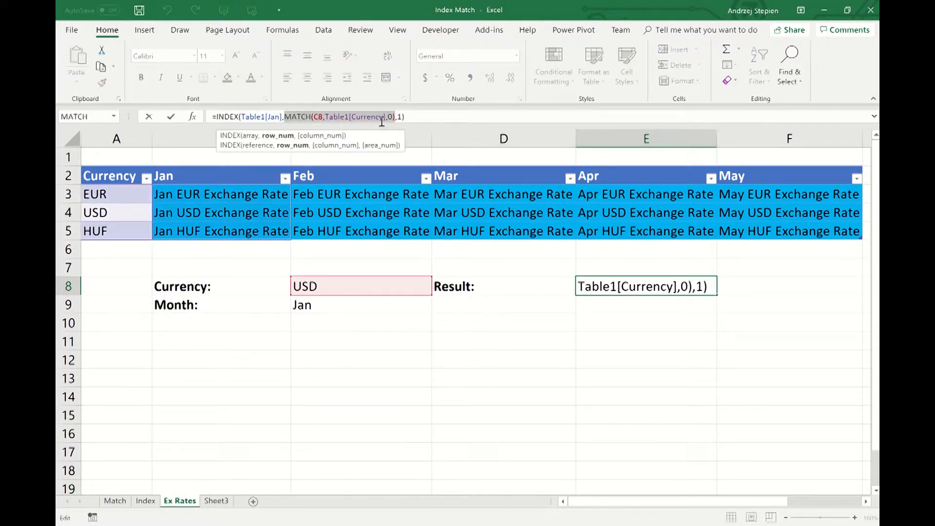
text(2)
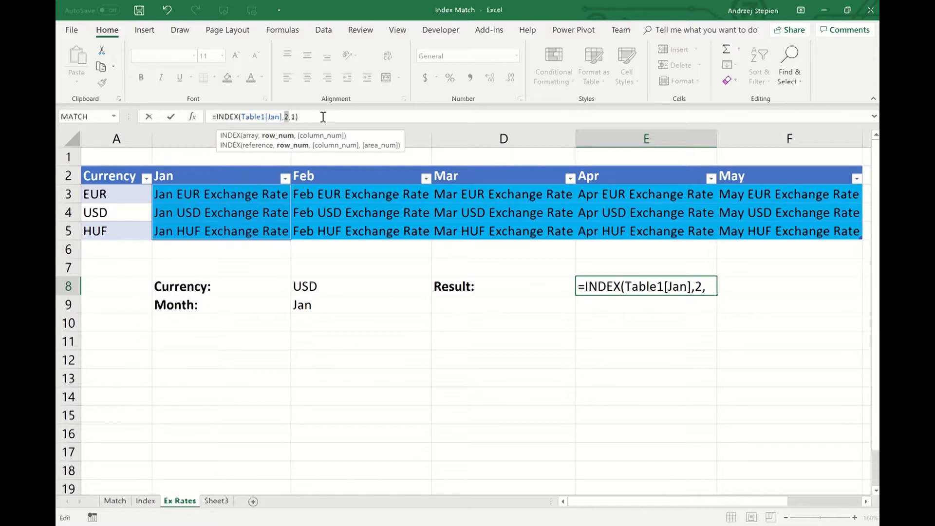
key(Escape)
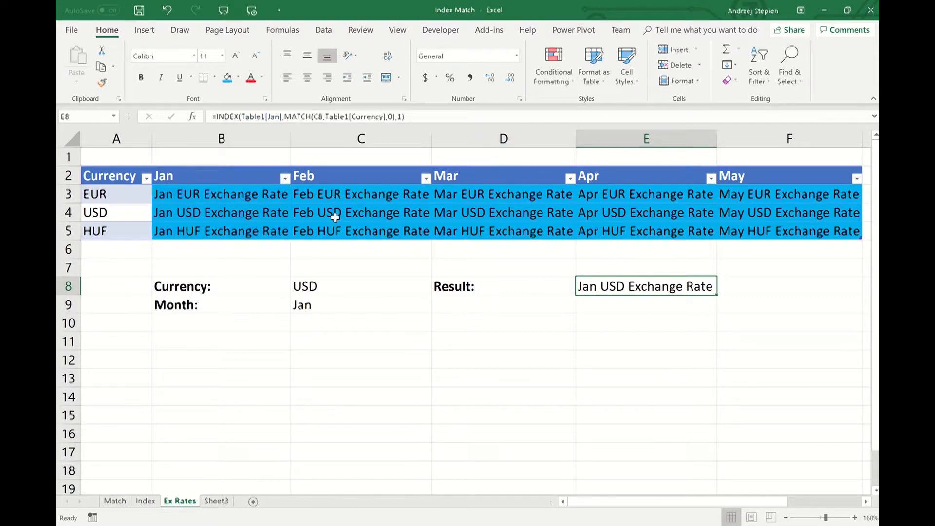
drag(285, 117, 392, 111)
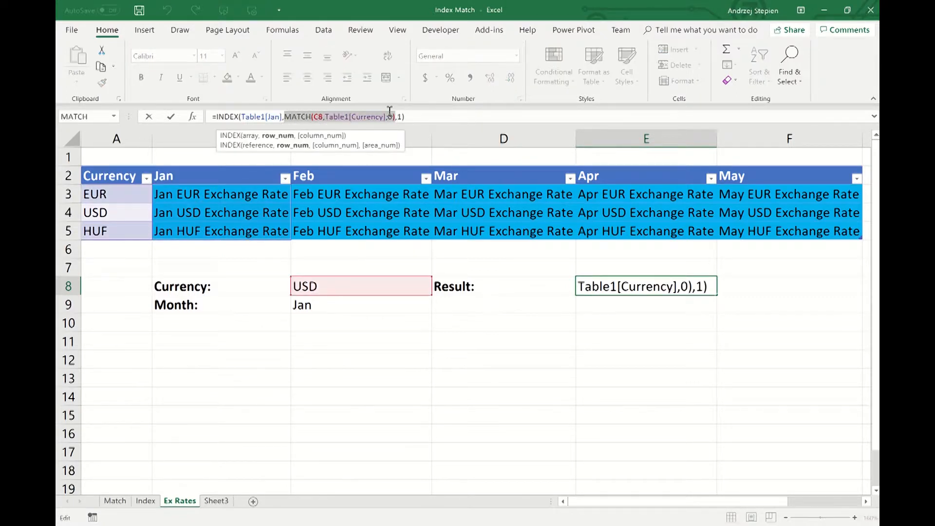
text(2)
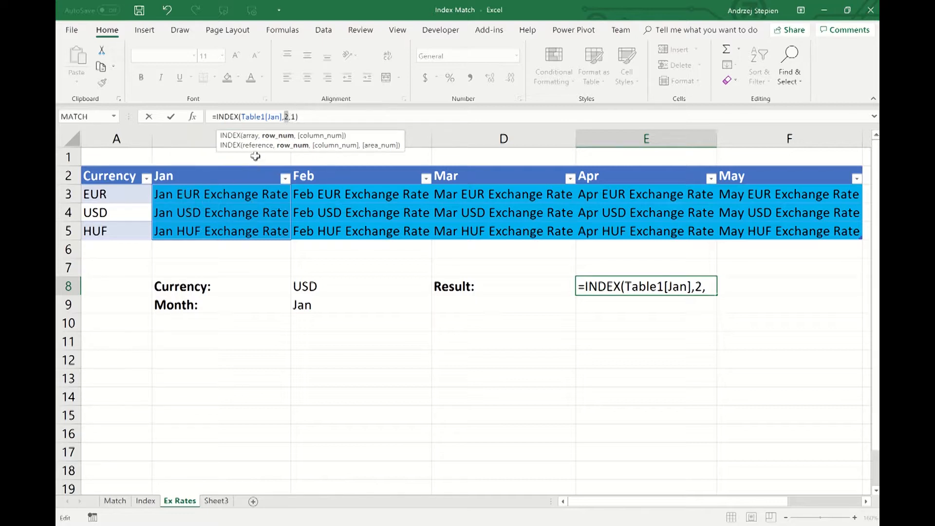
click(283, 214)
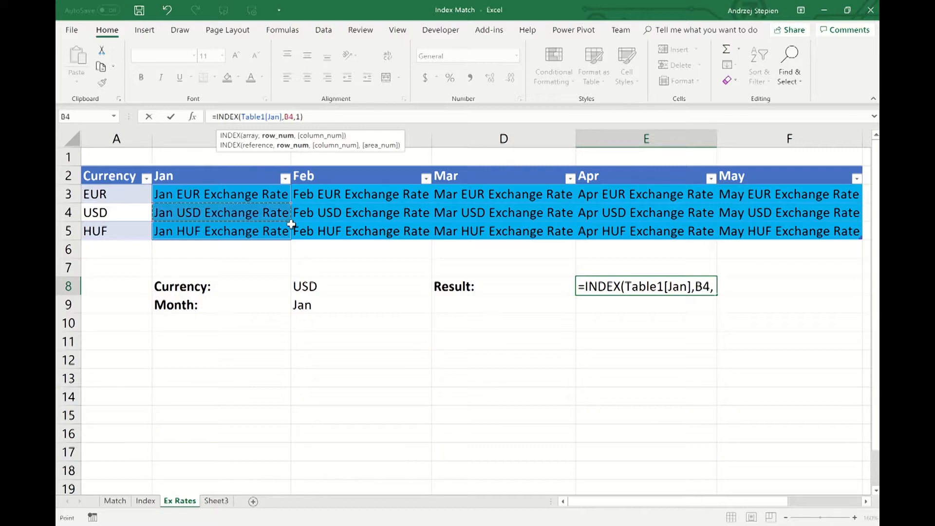
key(ctrl+Return)
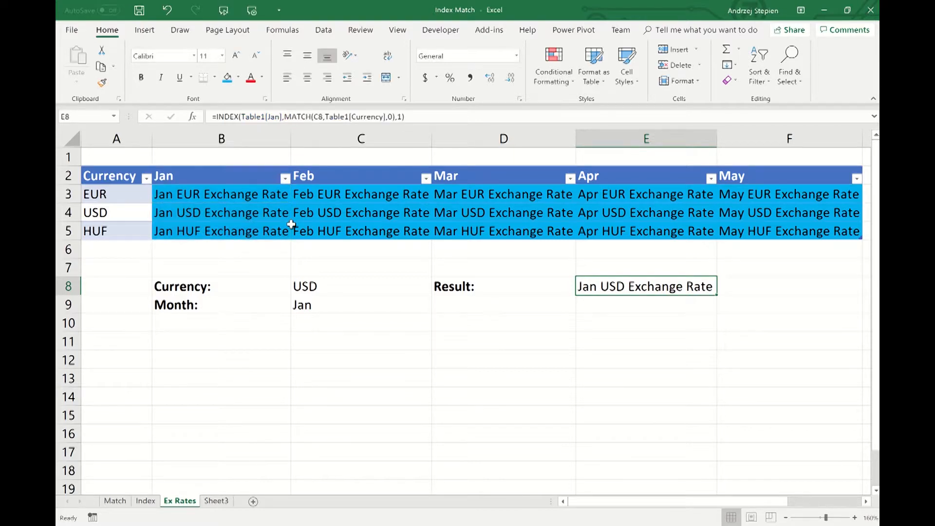
key(Return)
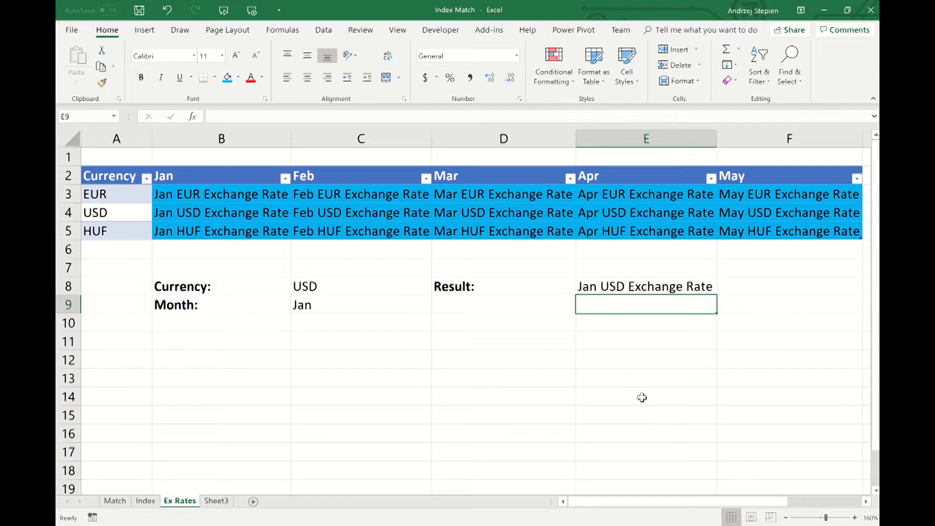
Clear result cell E8 and start a new INDEX formula with the whole rate range Table1[[Jan]:[May]] as its array
click(641, 289)
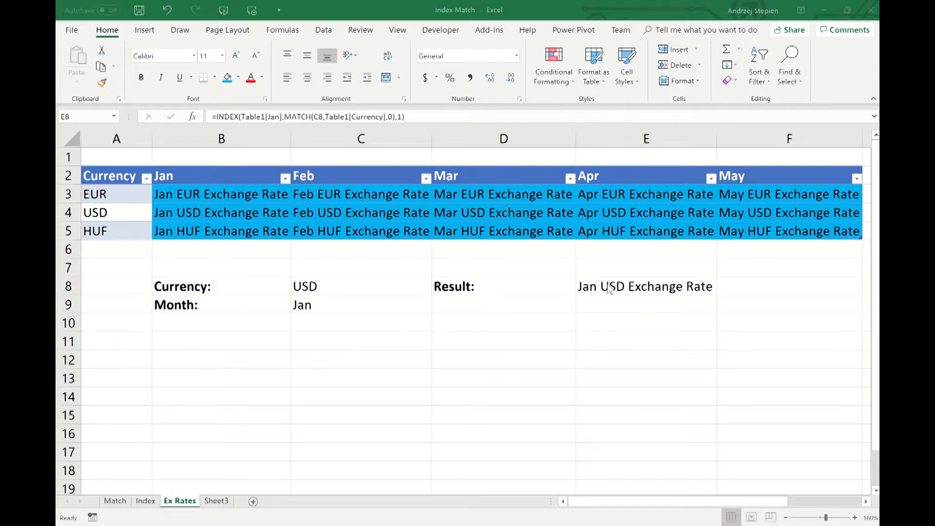
click(648, 291)
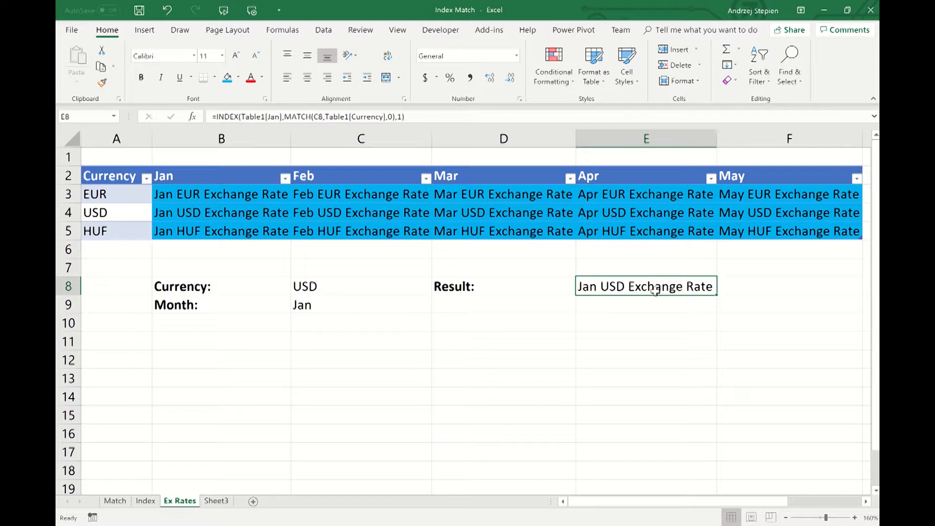
key(Delete)
text(=ind)
key(Tab)
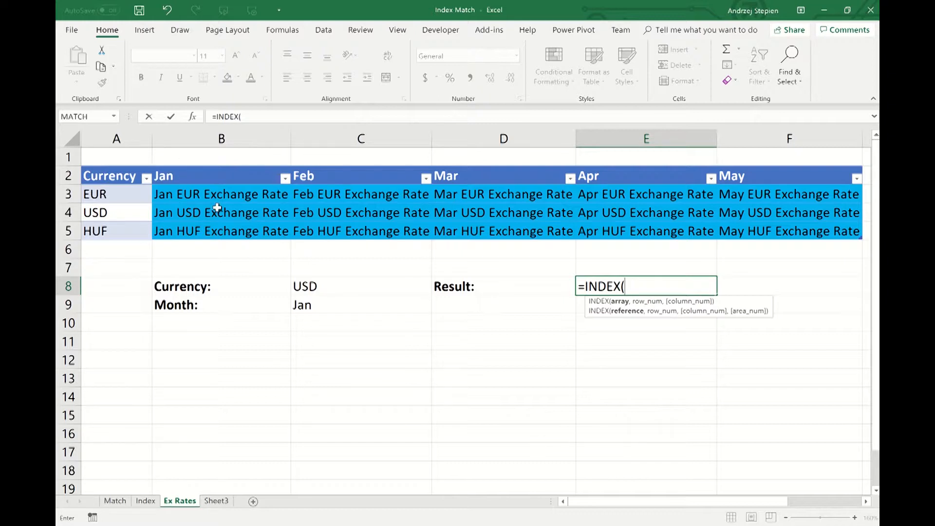
drag(227, 197, 832, 238)
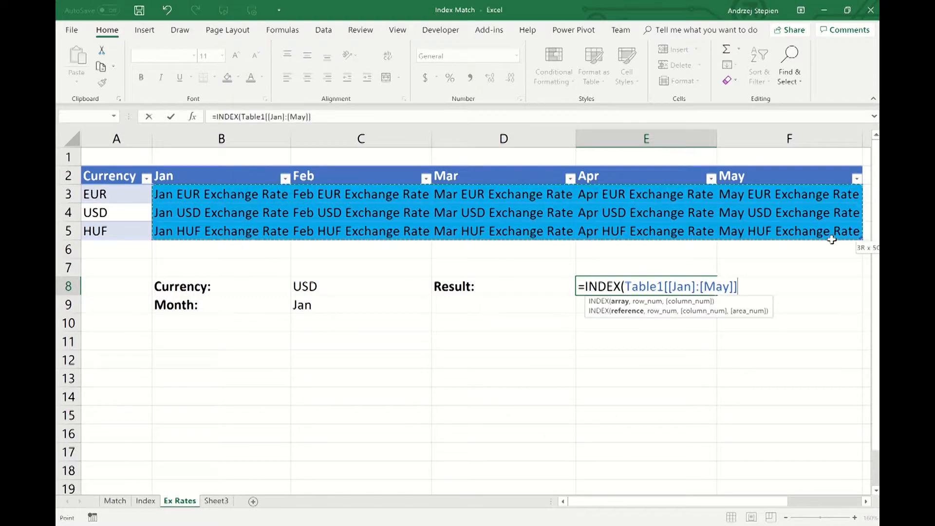
text(,)
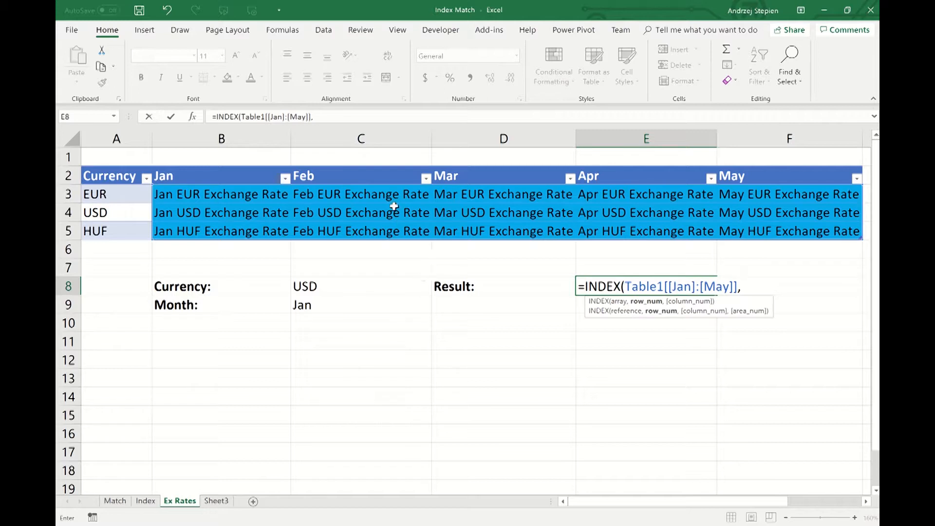
Add MATCH(C8,Table1[Currency],0) as the row number of the INDEX formula in E8
text(ma)
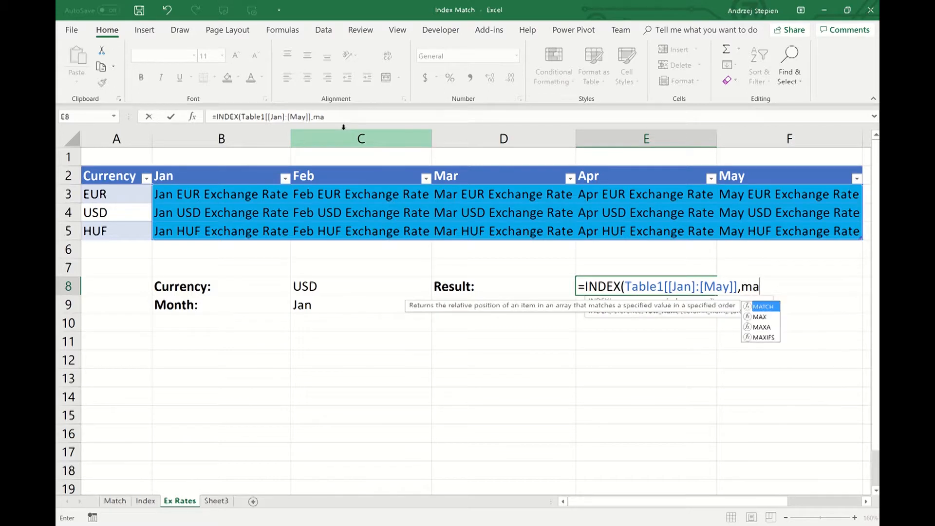
text(t)
key(Tab)
text())
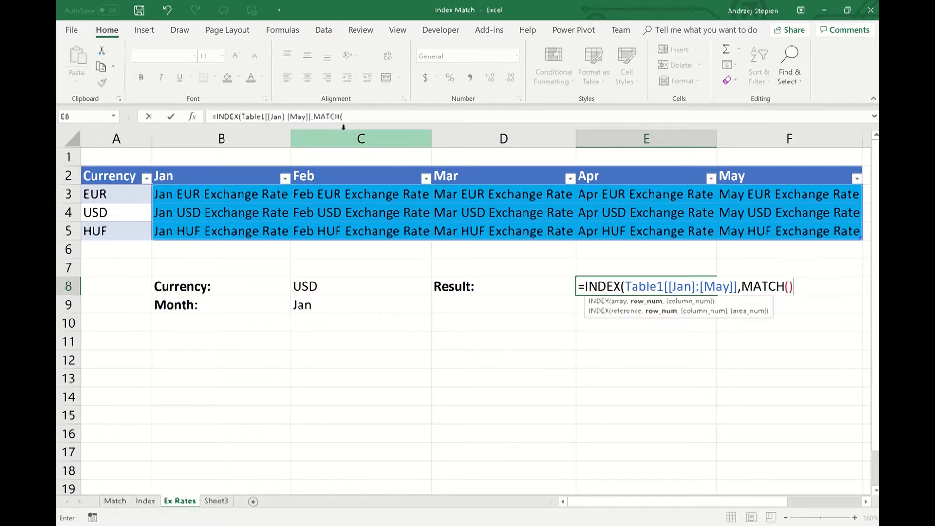
key(F2)
key(Left)
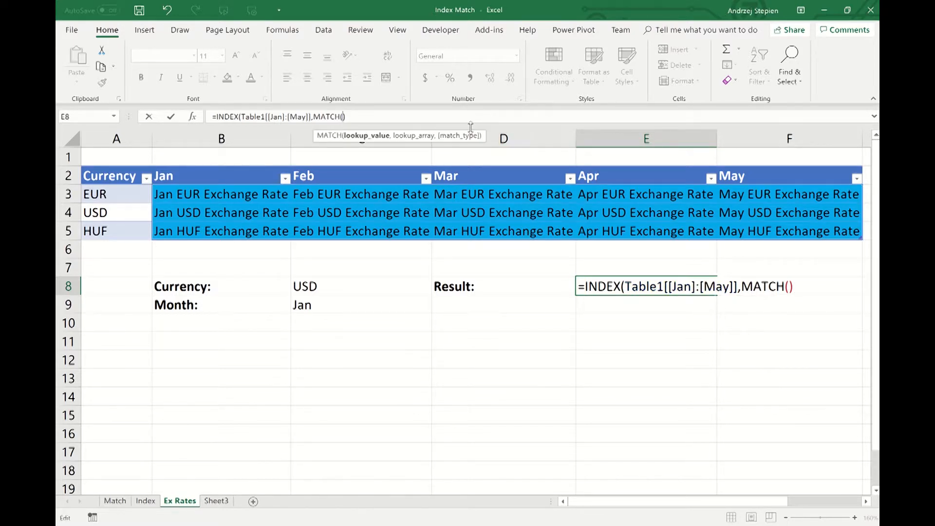
click(340, 287)
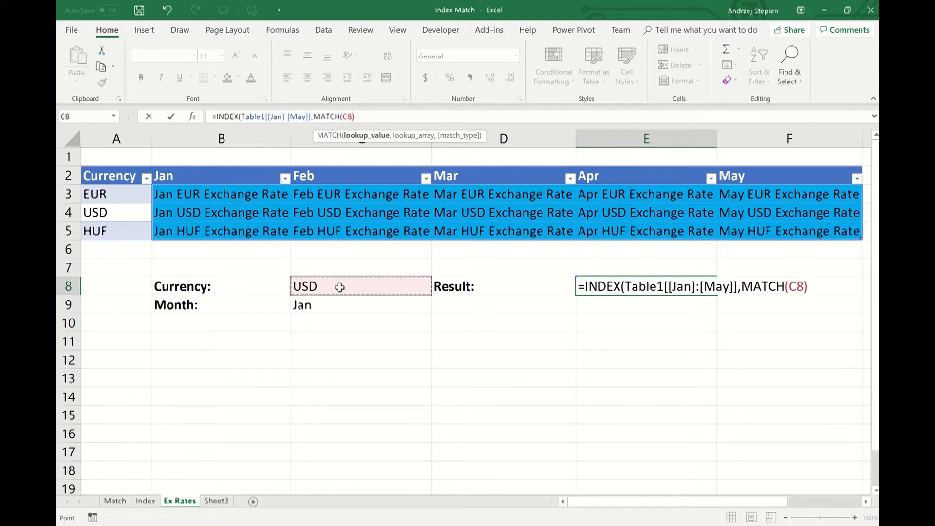
text(,)
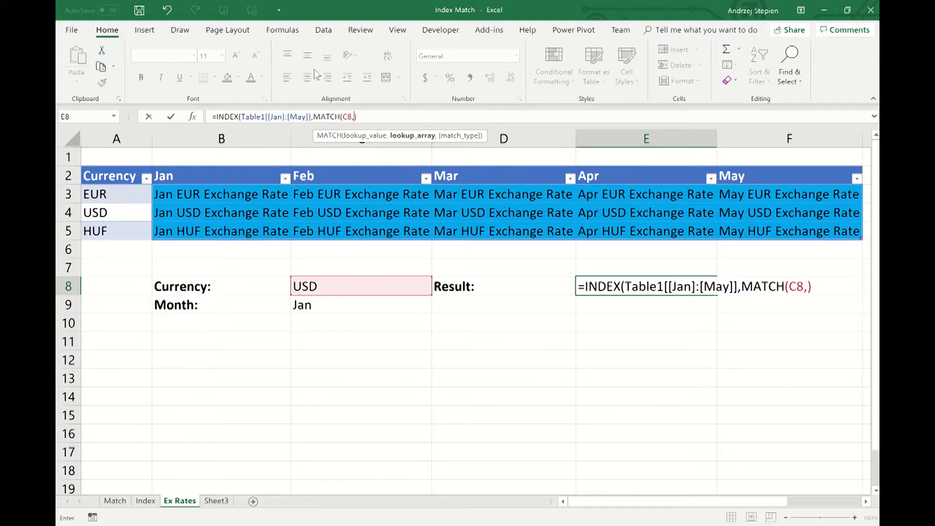
drag(113, 194, 122, 230)
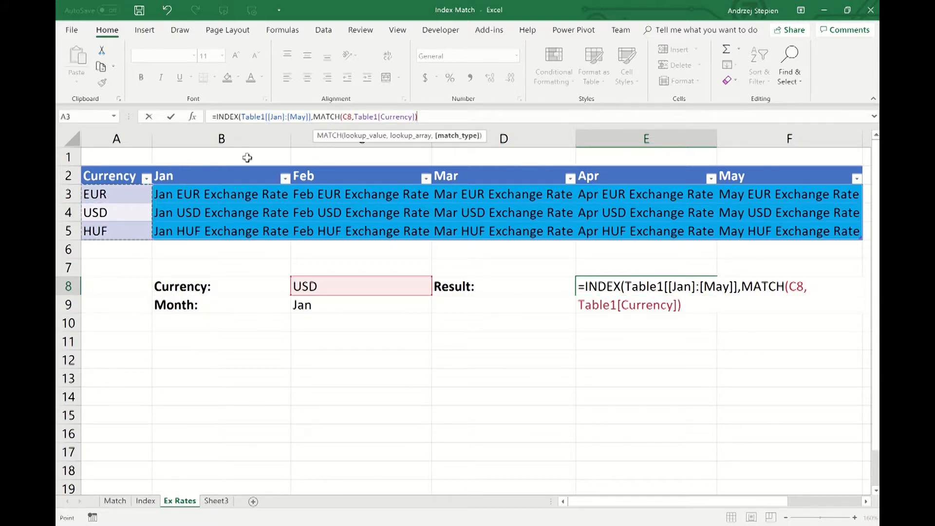
text(,0)
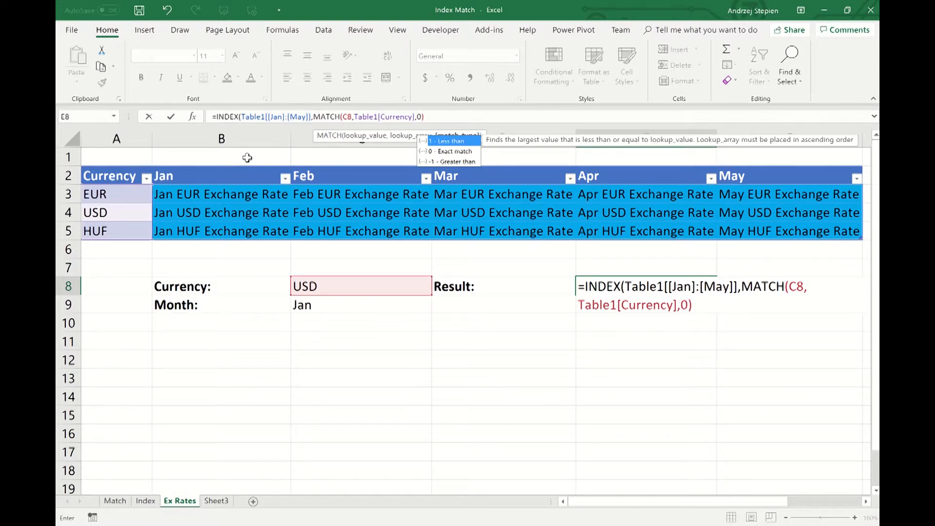
click(464, 117)
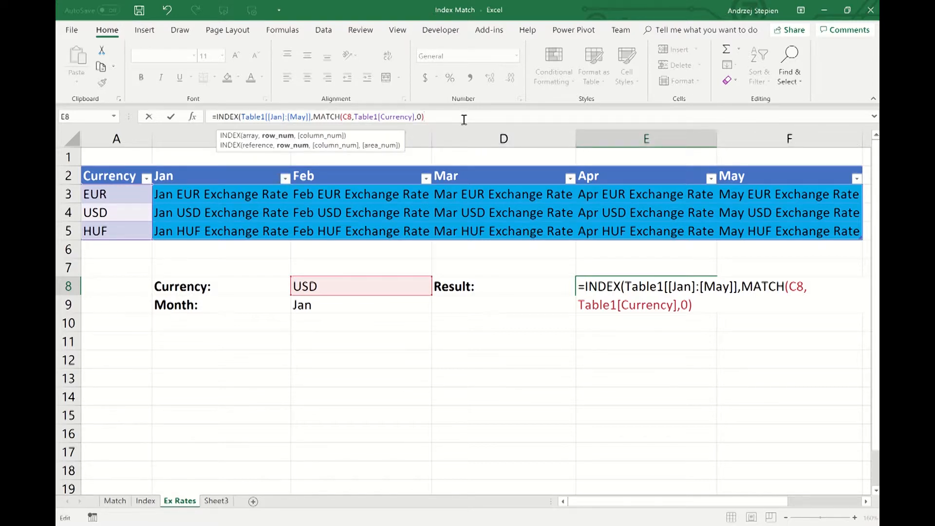
Add MATCH(C9,Table1[[#Headers],[Jan]:[May]],0) as the column number and complete the INDEX formula in E8
text(,)
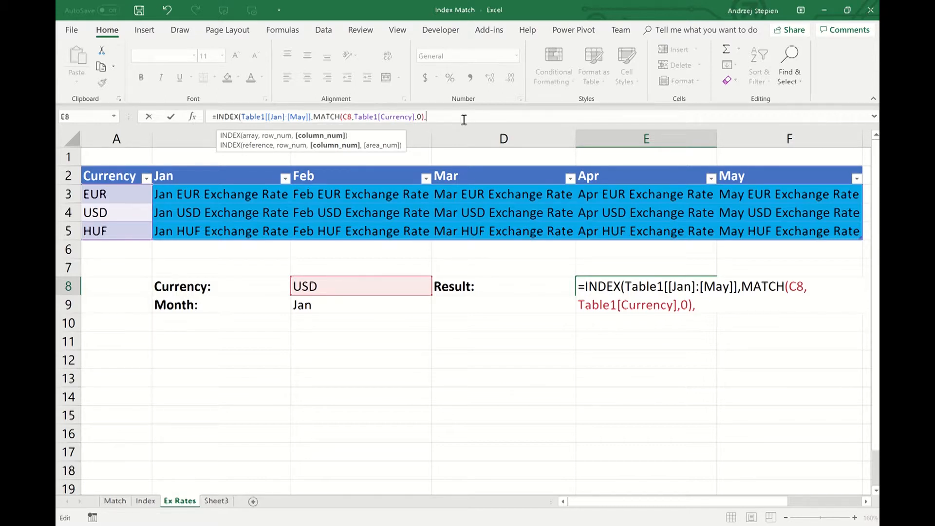
text(mat)
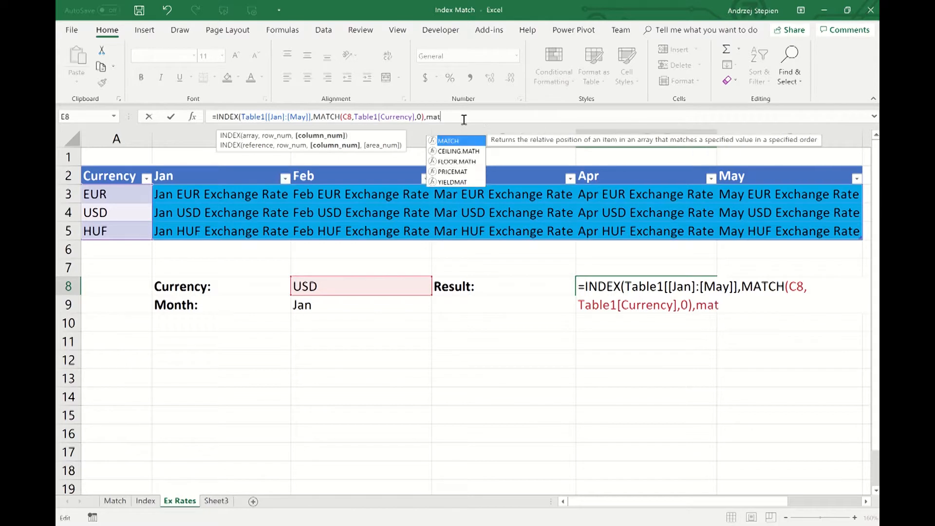
key(Tab)
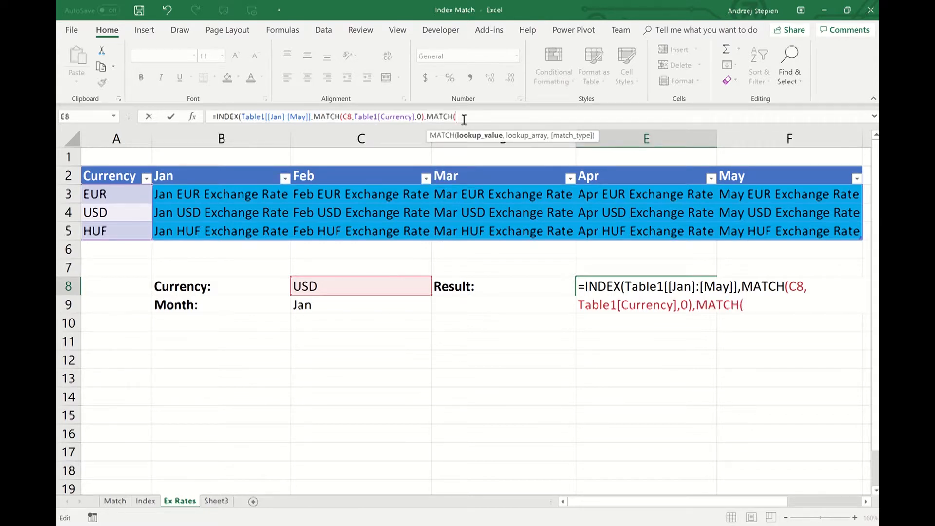
click(332, 307)
text(,)
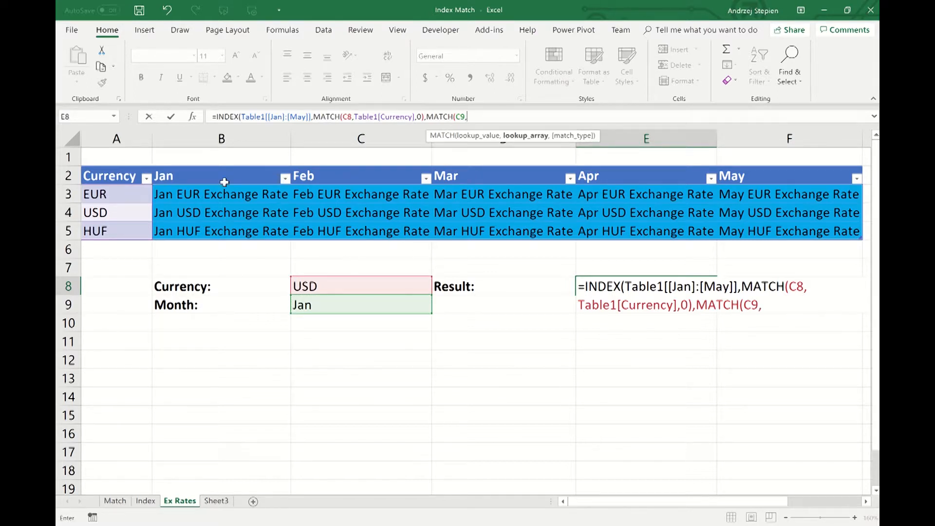
drag(229, 179, 811, 177)
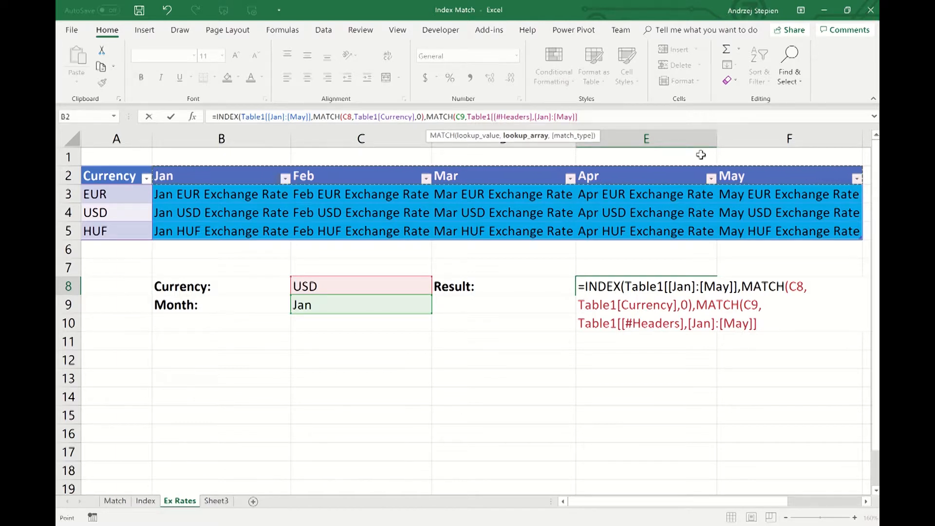
text(,0)
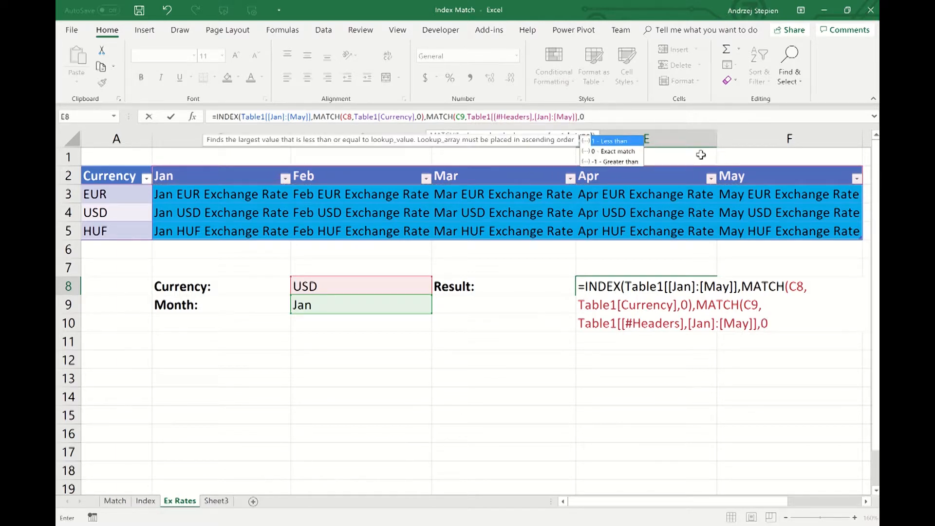
text())
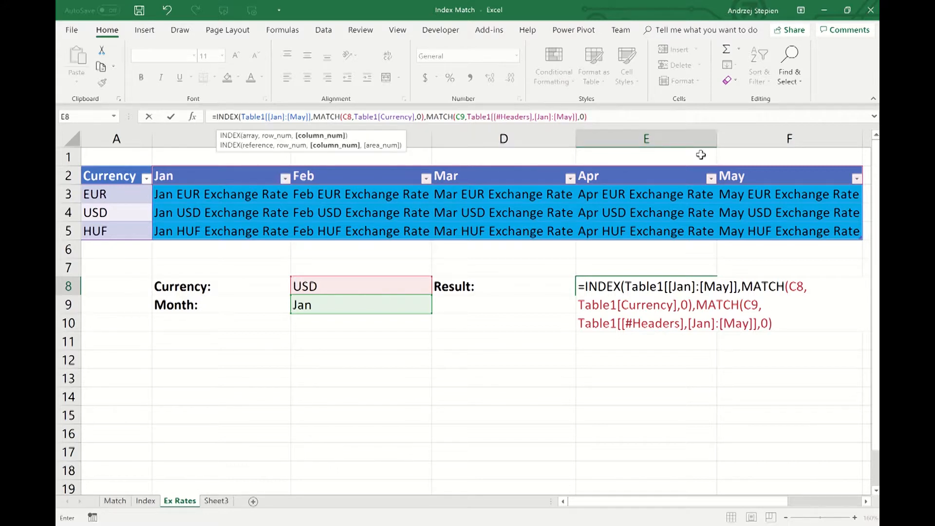
text())
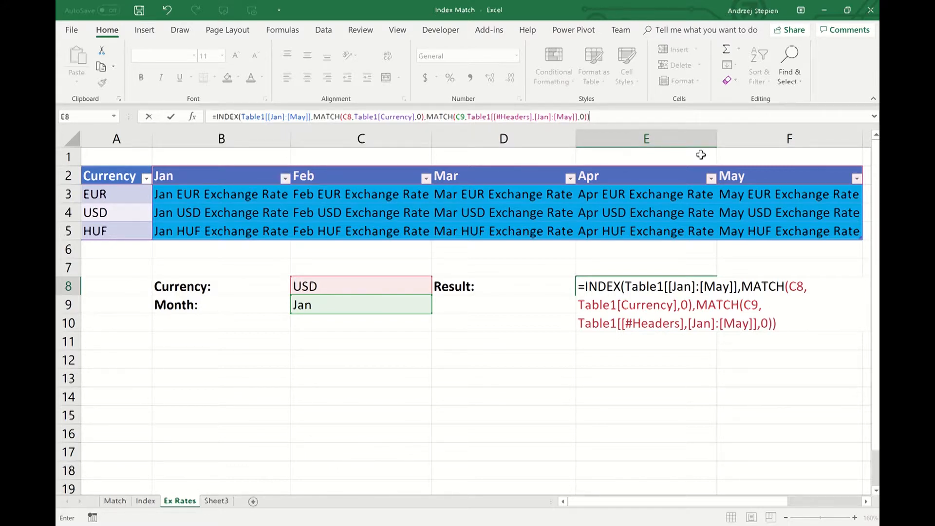
key(Return)
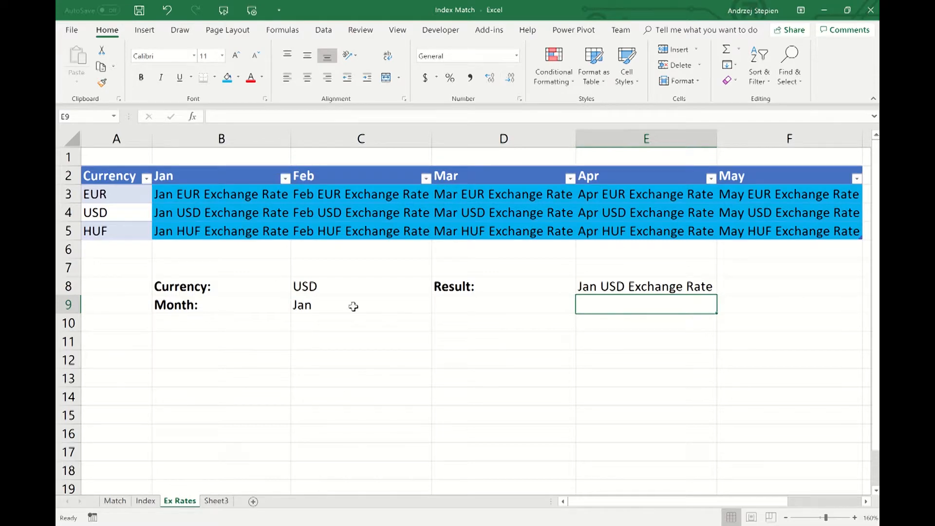
Set the currency in C8 to EUR and the month in C9 to Mar
click(361, 282)
click(436, 287)
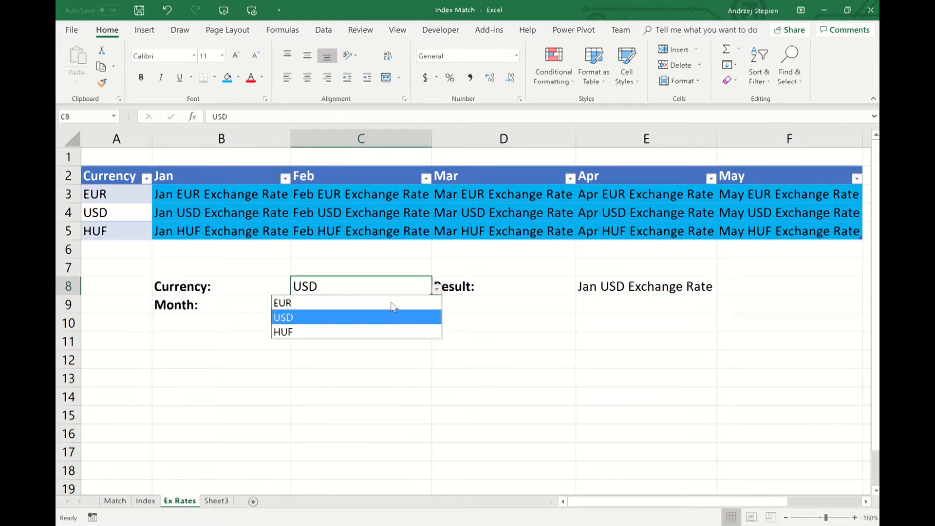
click(393, 314)
click(397, 303)
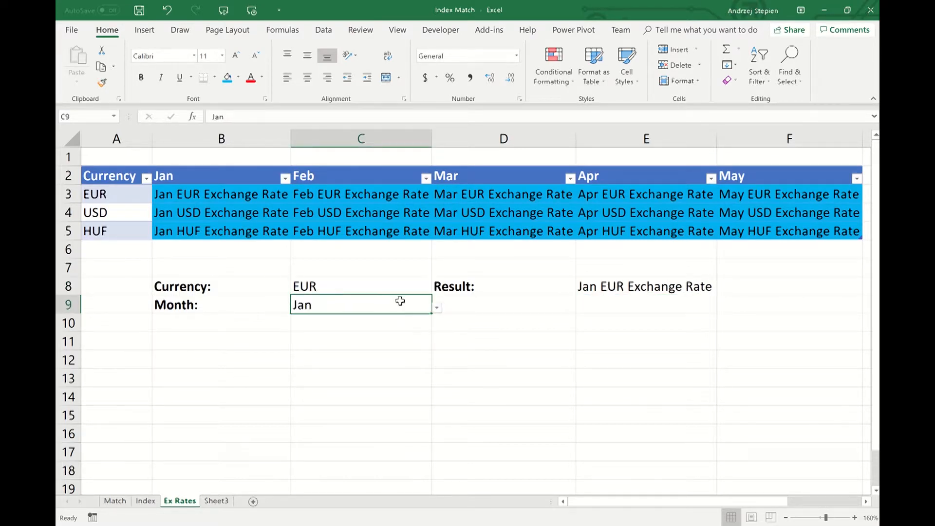
click(437, 308)
click(396, 352)
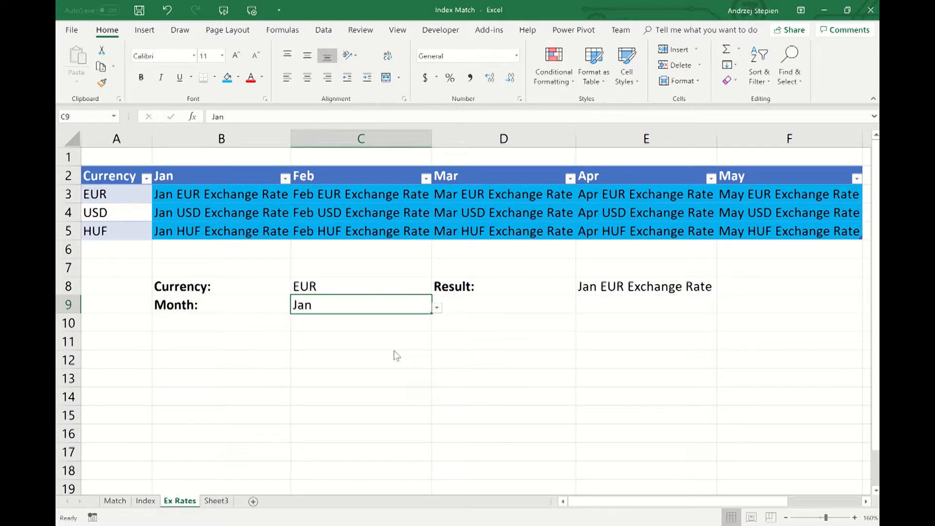
Change the currency in C8 to USD
click(411, 291)
click(437, 288)
click(395, 318)
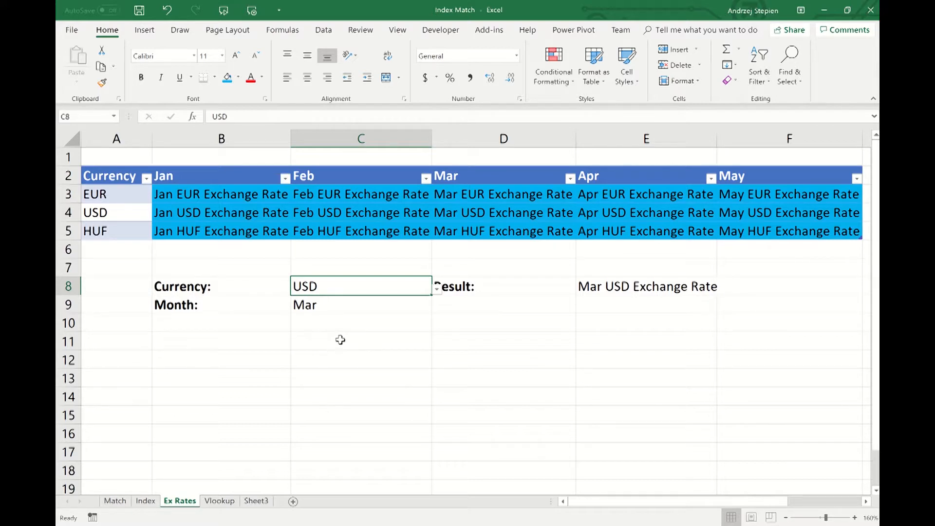
On the Vlookup sheet, start an INDEX formula in B7 with the Value cells B3:B5 as its array
click(219, 501)
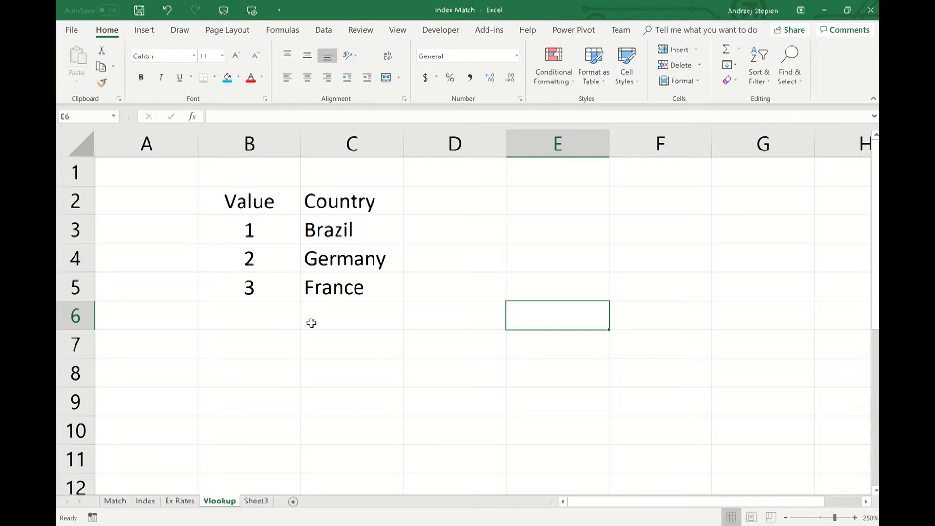
click(271, 349)
text(=in)
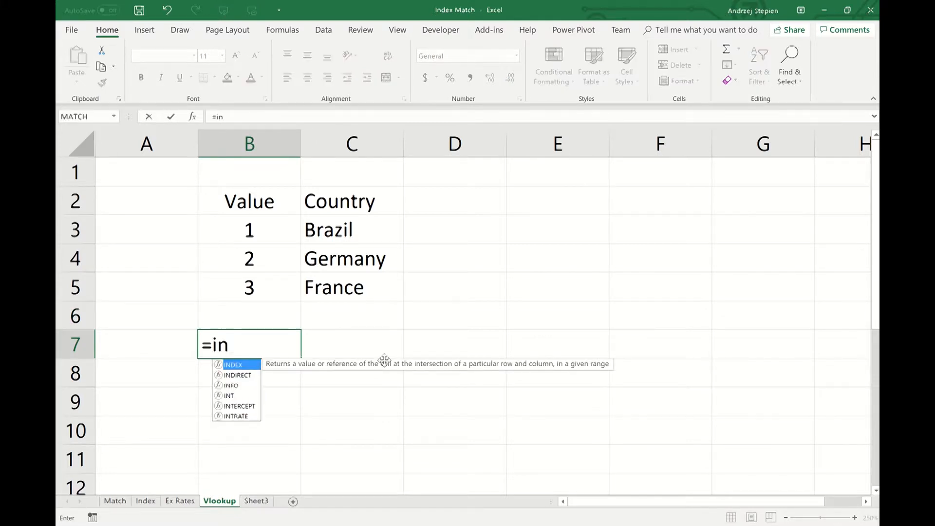
key(Tab)
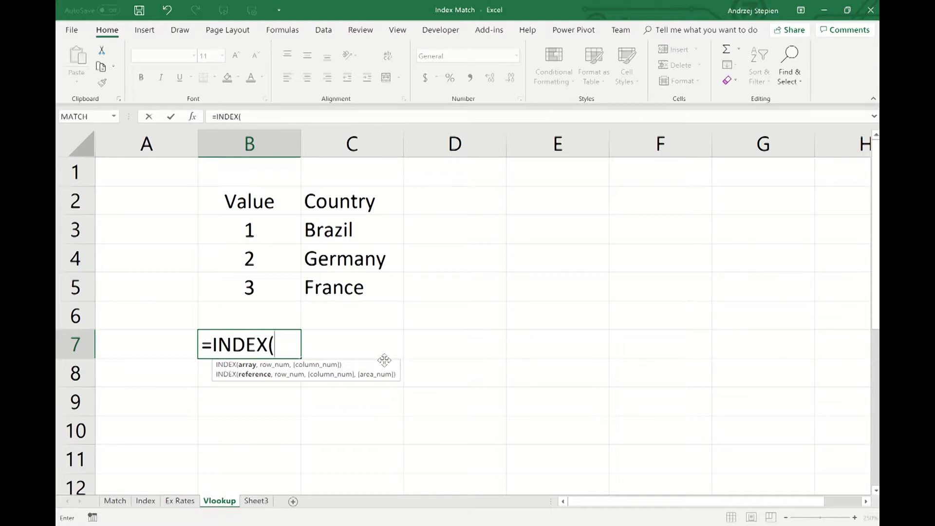
click(259, 227)
drag(260, 227, 265, 290)
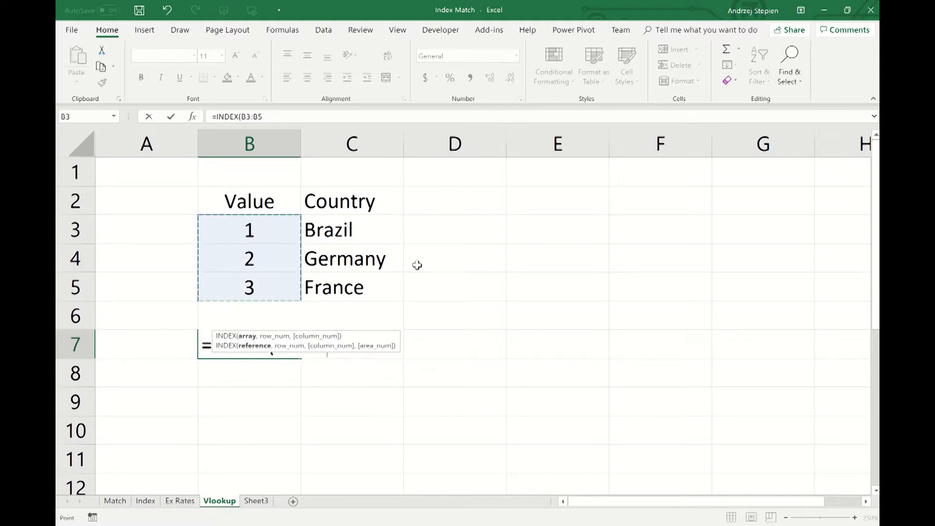
text(,)
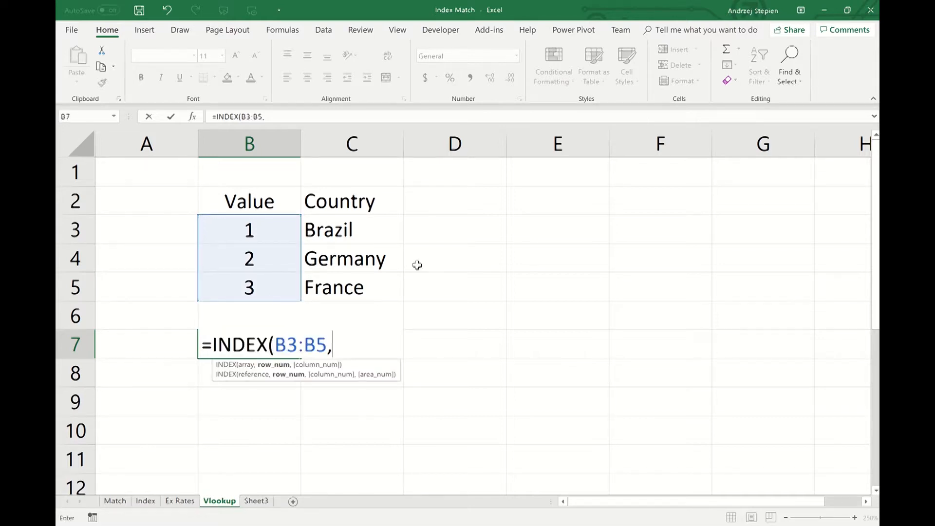
Complete the B7 formula with MATCH("Brazil",C3:C5,0) as the row number
text(match)
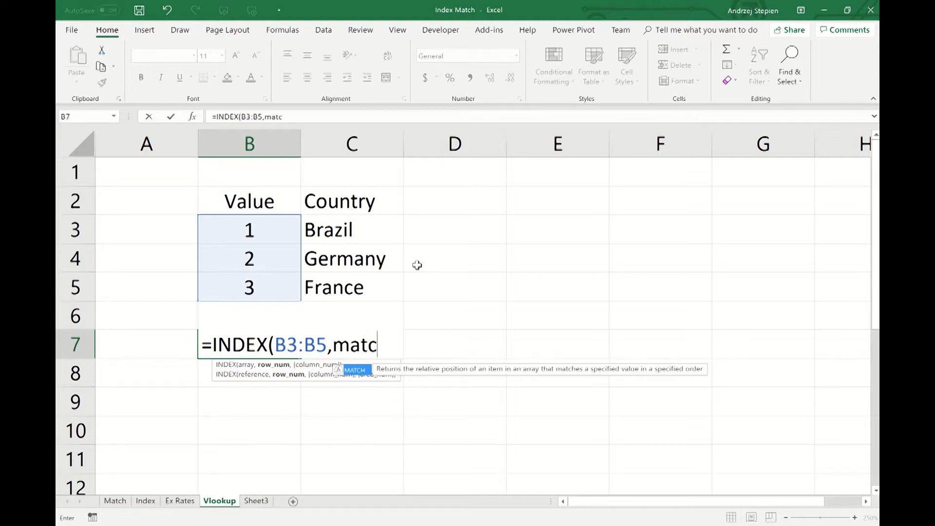
key(Tab)
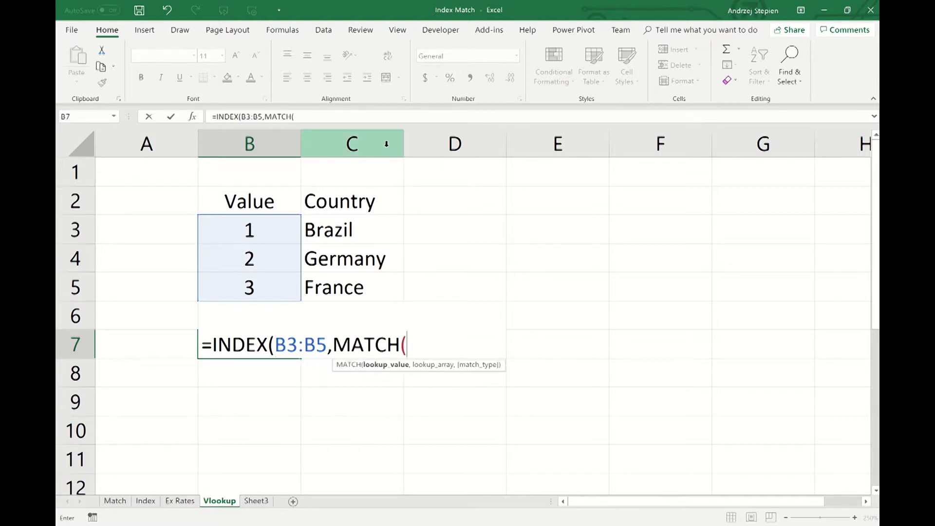
click(321, 118)
text("Bra)
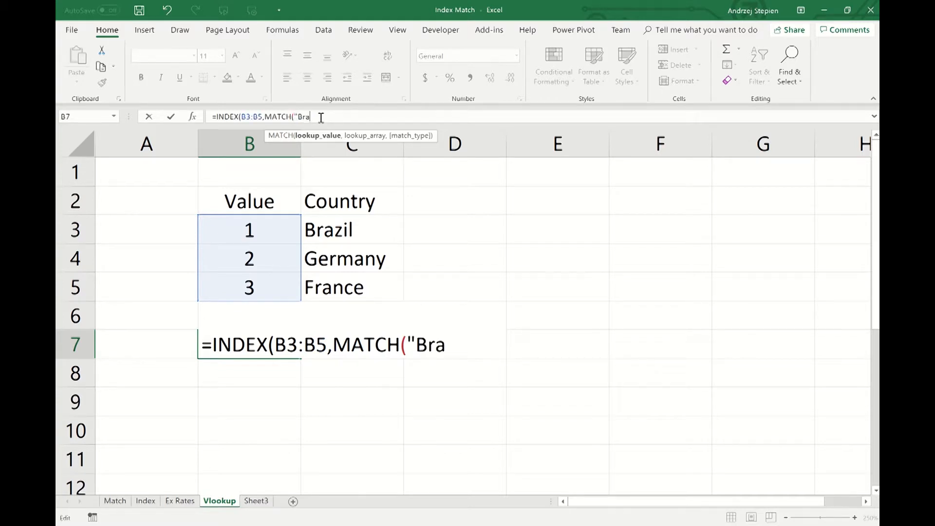
text(zil",)
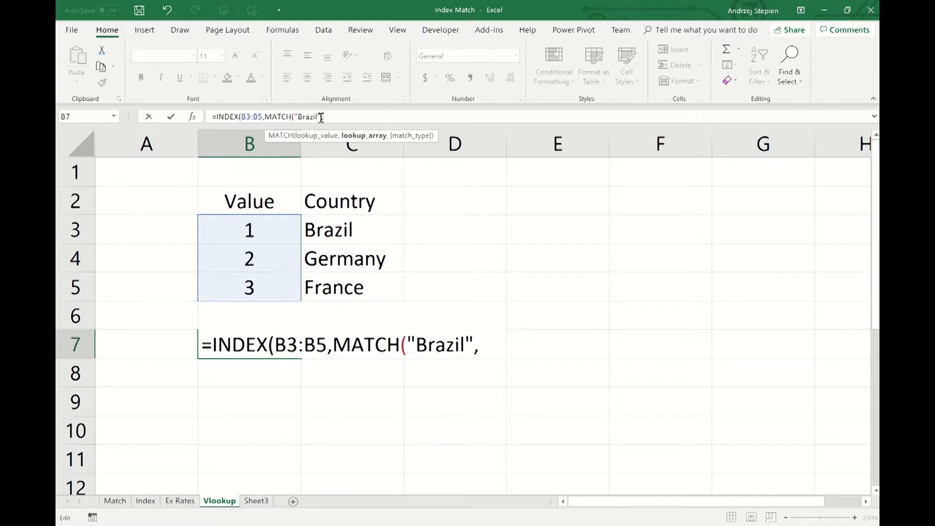
drag(341, 228, 345, 290)
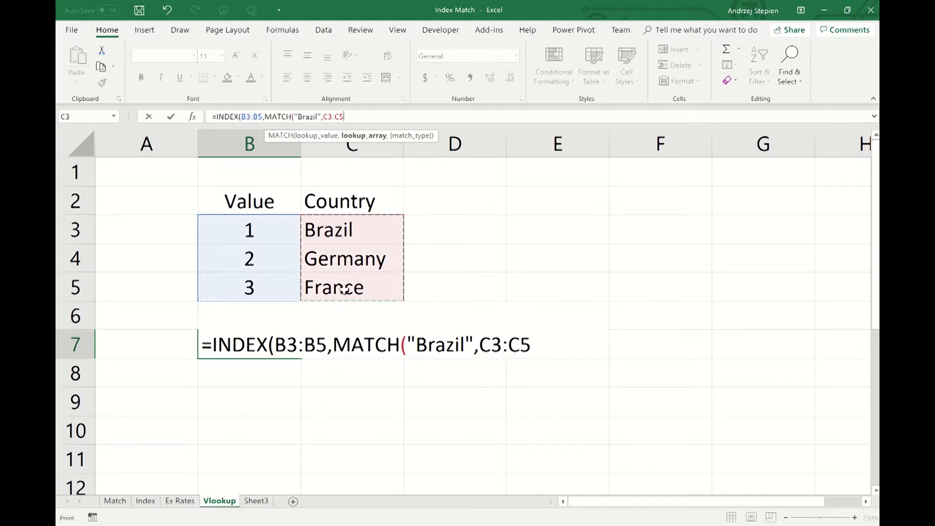
text(,0)
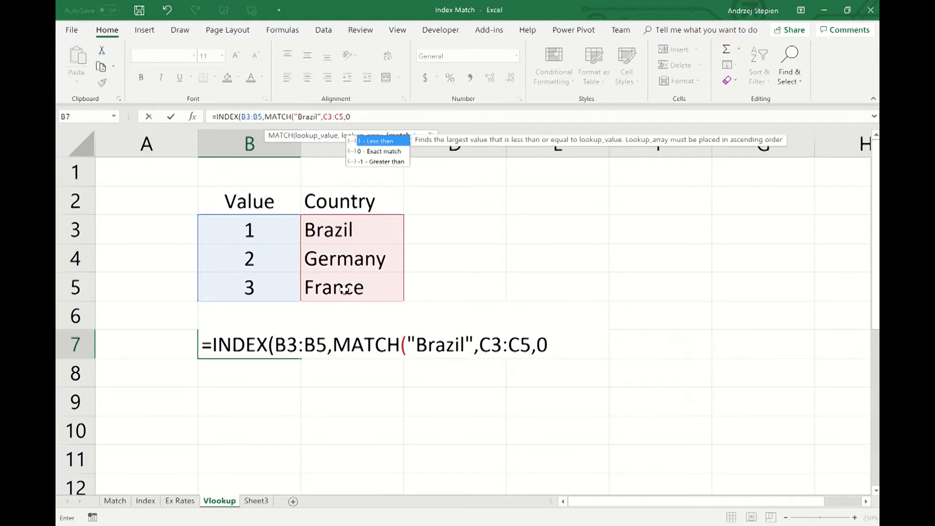
text()))
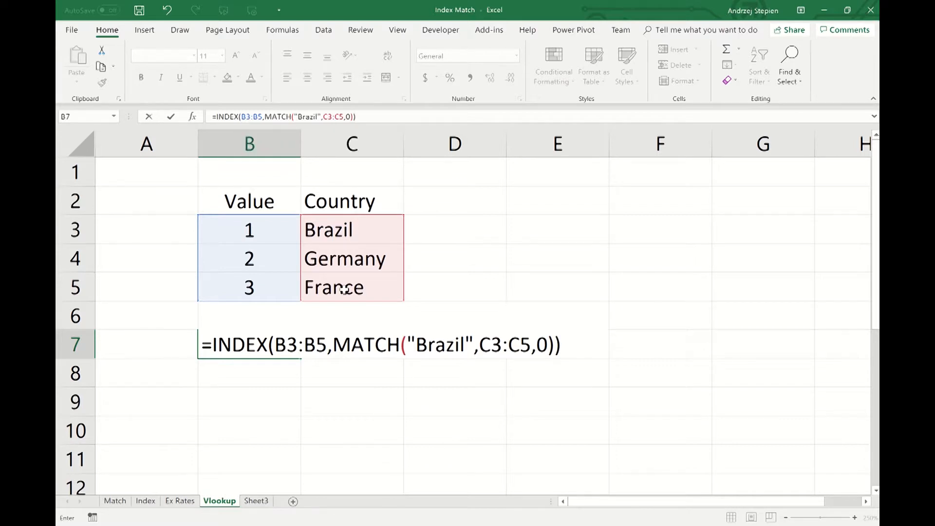
key(Return)
Change the lookup value in the B7 formula's MATCH to "germany" and save the workbook
click(251, 348)
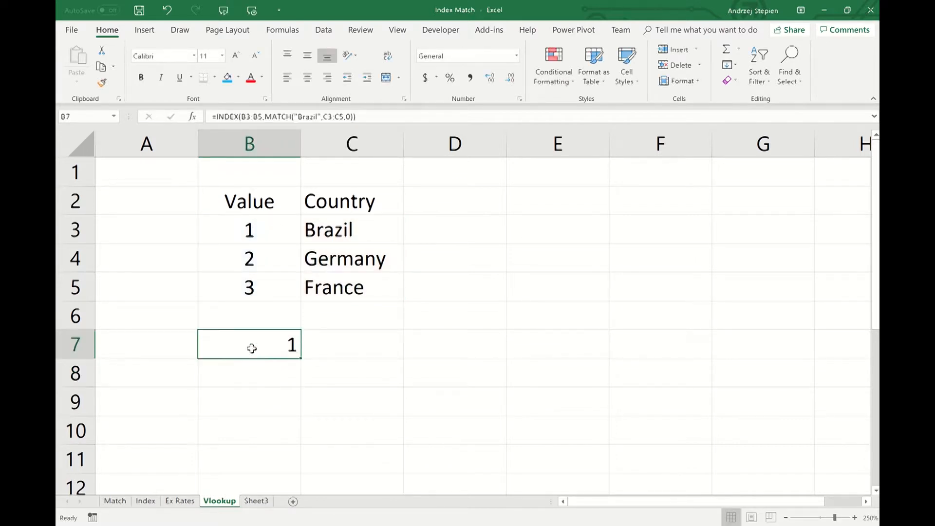
double_click(307, 117)
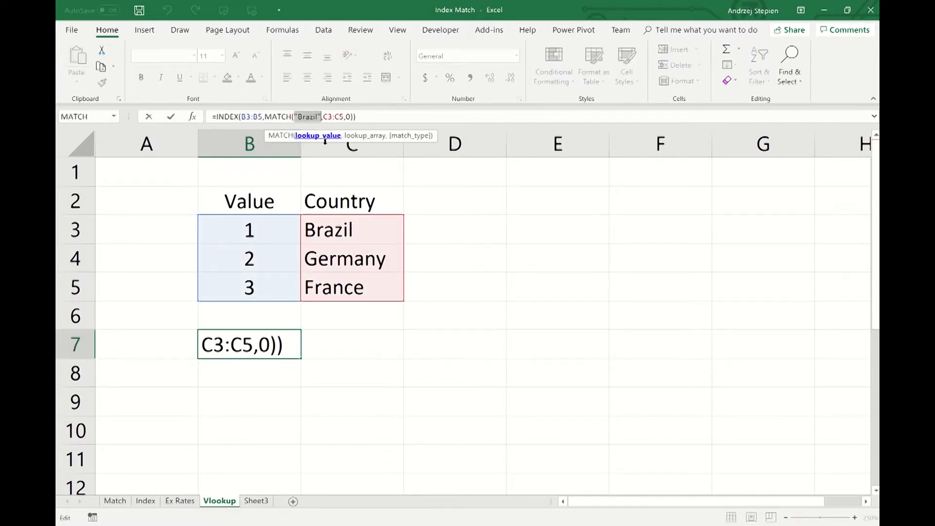
text("g)
key(BackSpace)
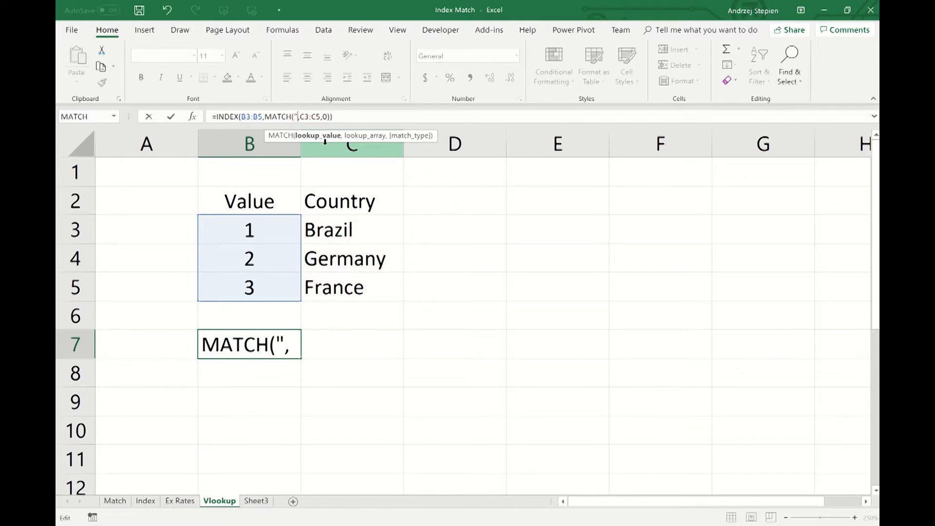
text(German)
key(BackSpace)
key(BackSpace)
key(BackSpace)
key(BackSpace)
key(BackSpace)
key(BackSpace)
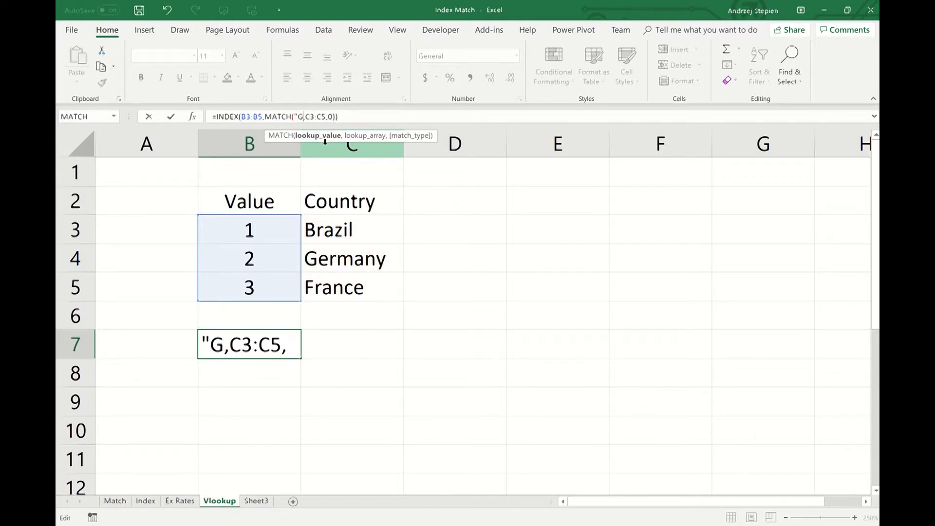
text(ga)
key(BackSpace)
text(ermant)
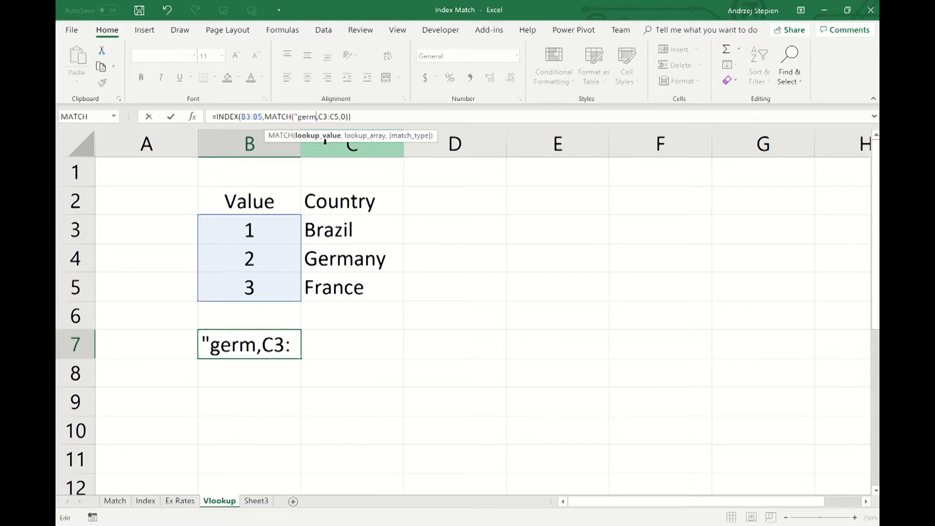
key(BackSpace)
text(y")
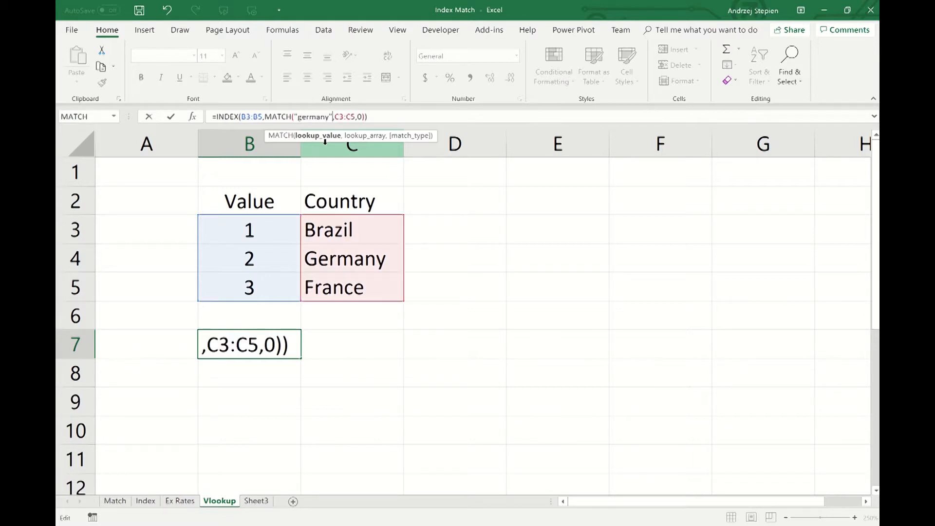
key(Return)
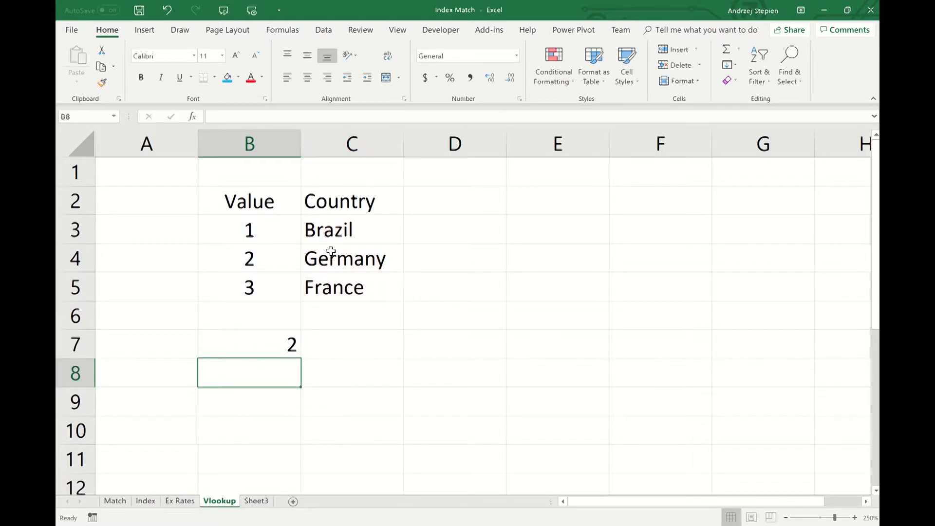
key(ctrl+s)
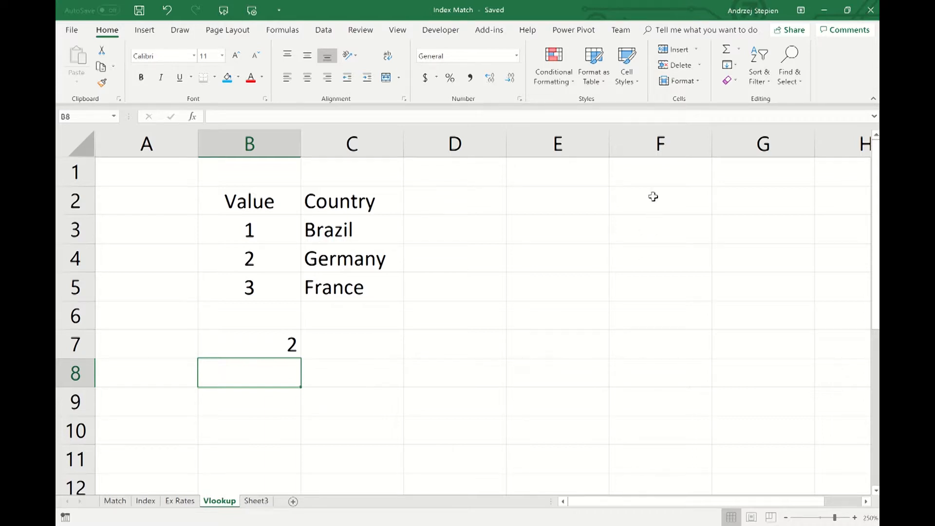
Switch to the web browser, search GOV.UK for exchange rates and open the page "HMRC exchange rates for 2019: monthly"
click(134, 525)
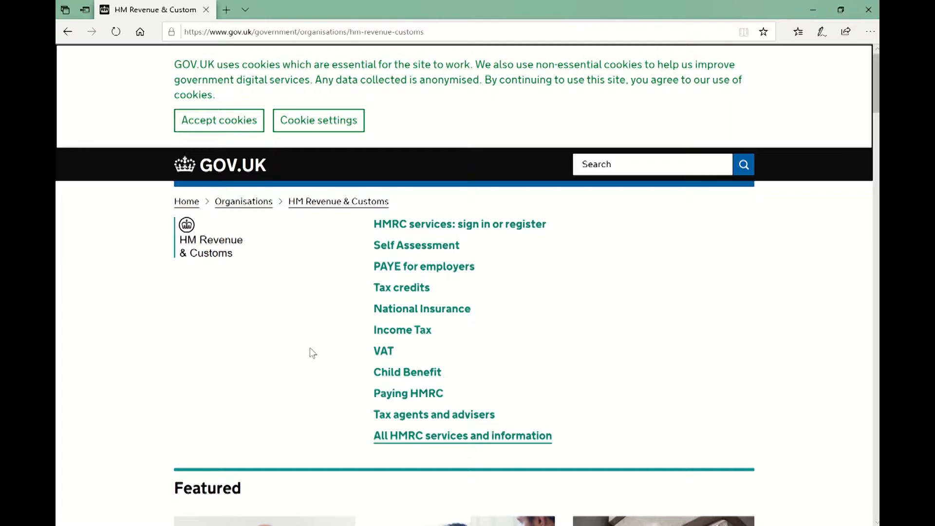
click(632, 166)
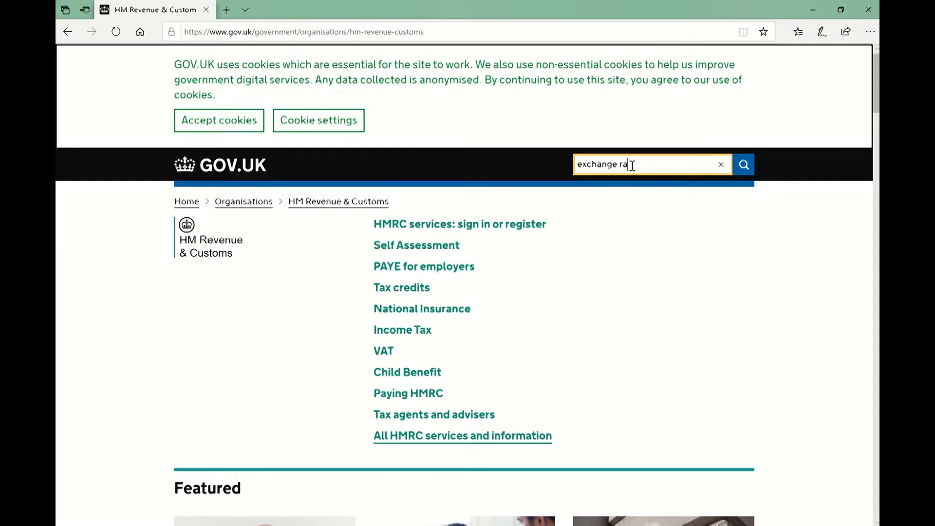
text(exchange rates)
key(Return)
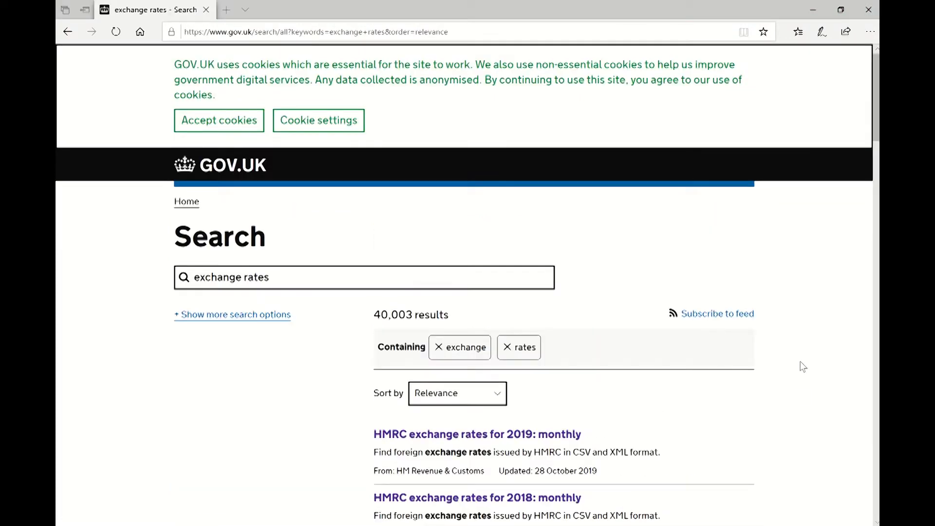
click(541, 435)
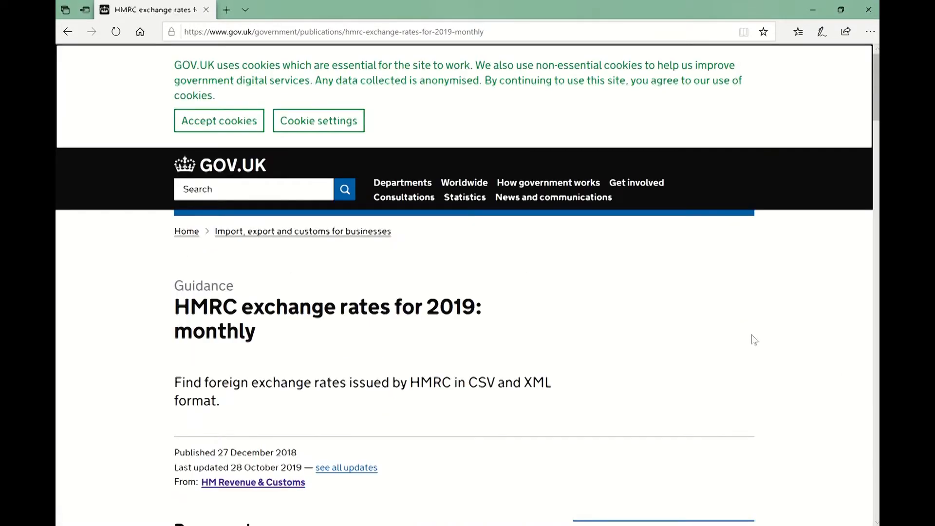
Open the November and October 2019 online rate tables in separate tabs, view the November one and return to the document list
scroll(721, 302, down, 6)
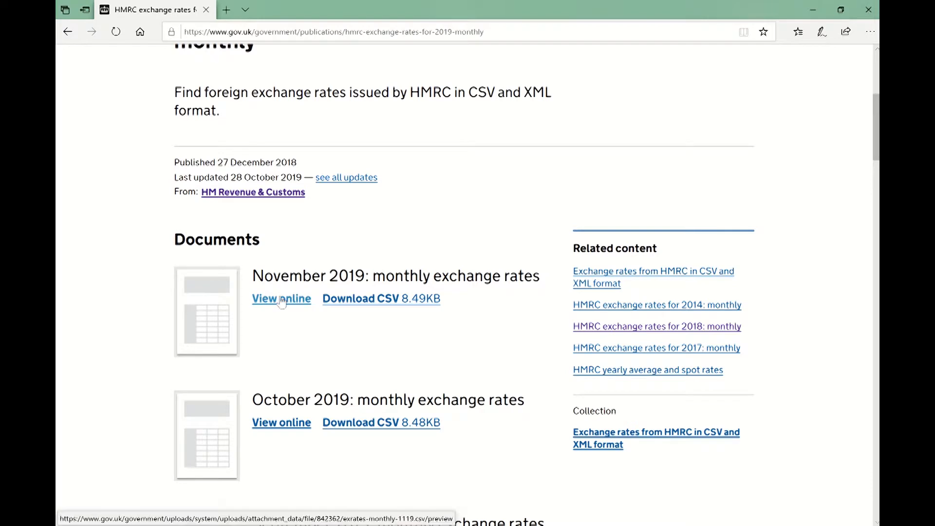
ctrl+click(279, 306)
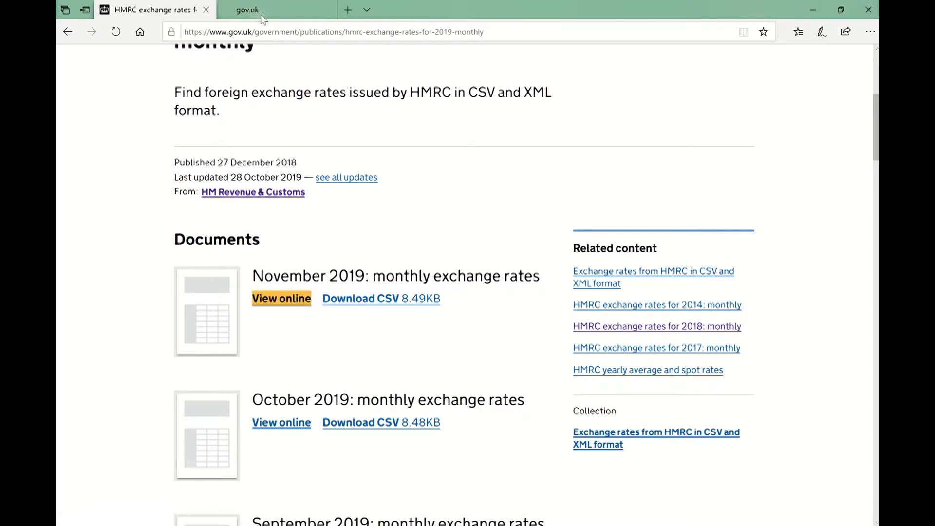
ctrl+click(273, 425)
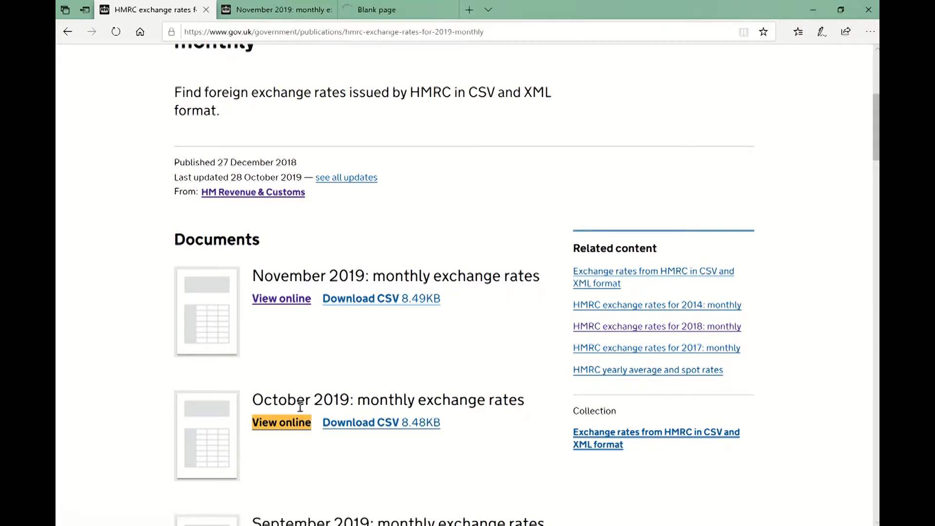
click(265, 10)
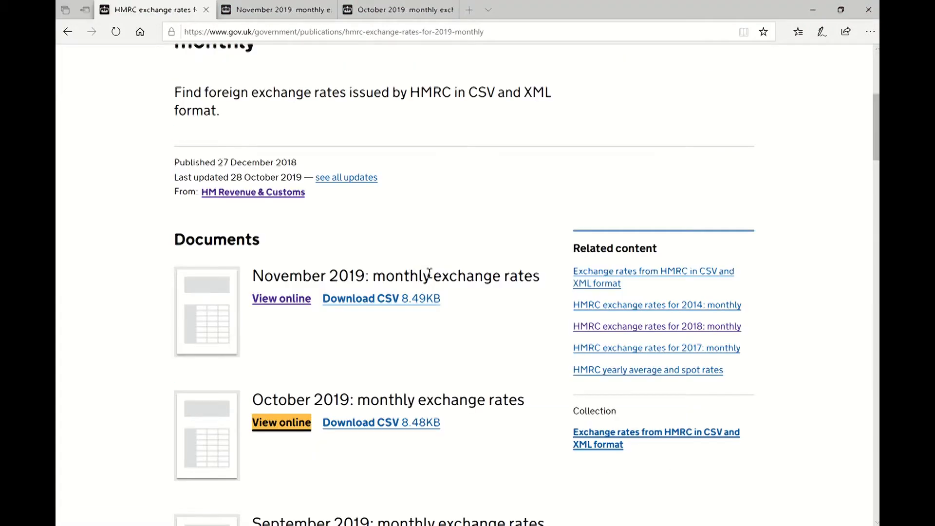
click(266, 10)
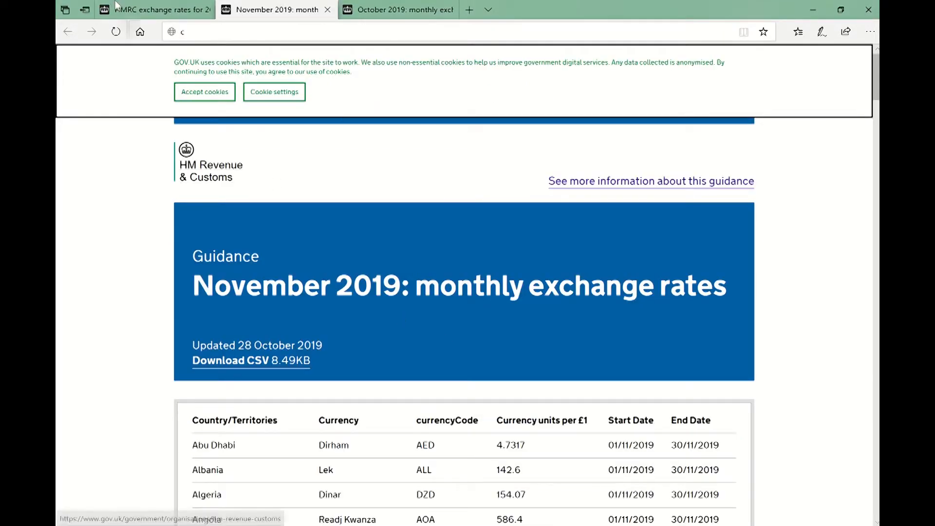
click(156, 10)
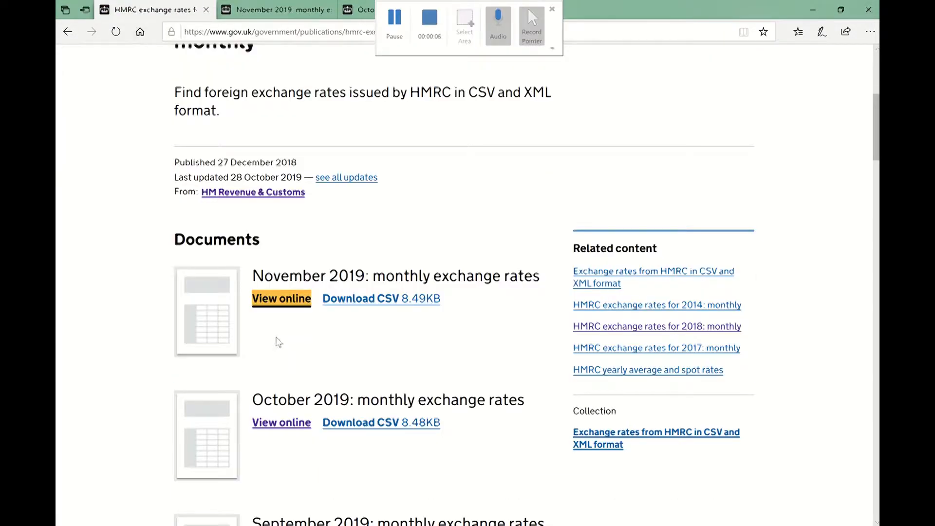
Copy the link to the November 2019 online rate table and switch back to the Index Match workbook in Excel
right_click(273, 300)
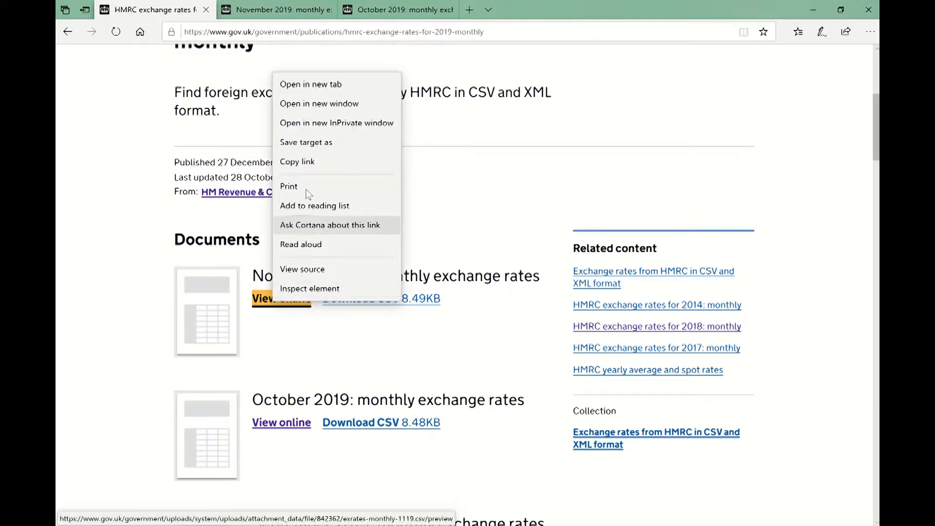
click(298, 161)
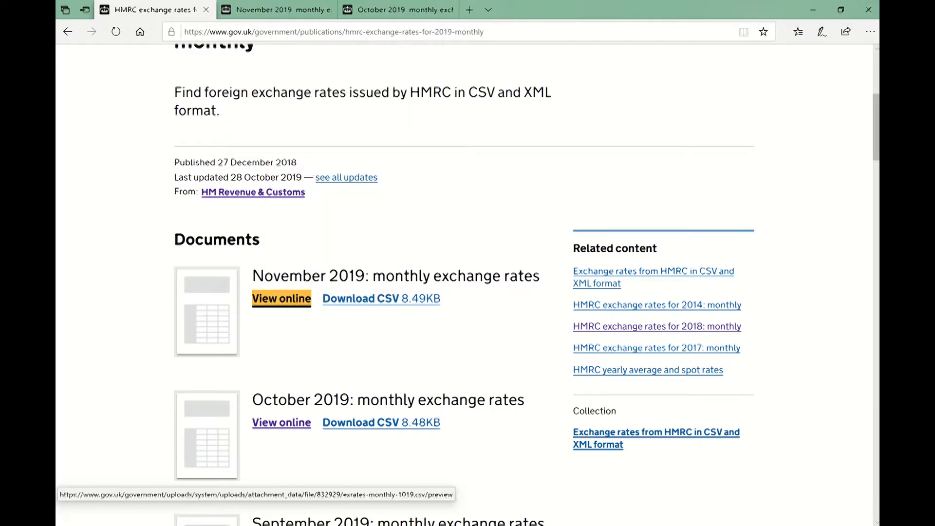
key(alt+Tab)
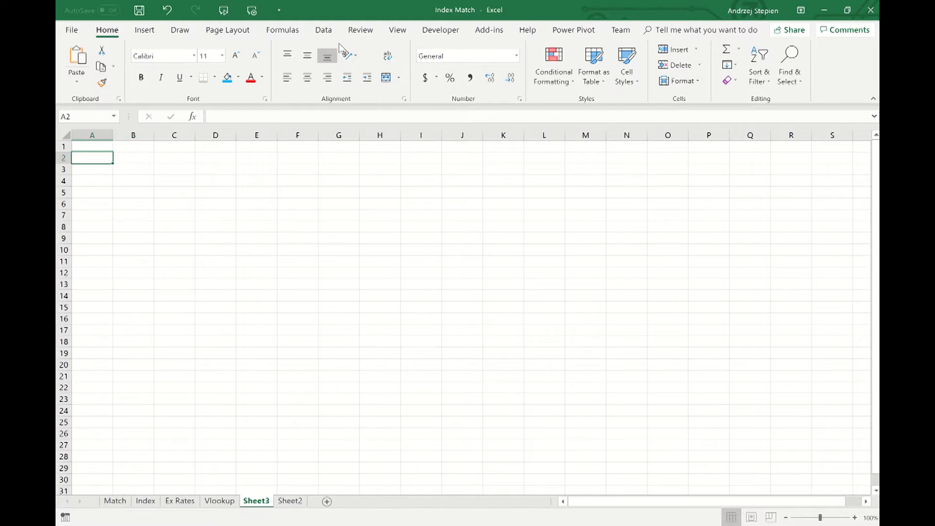
Import web data from the copied November 2019 rates URL and load Table 0 into the workbook
click(323, 29)
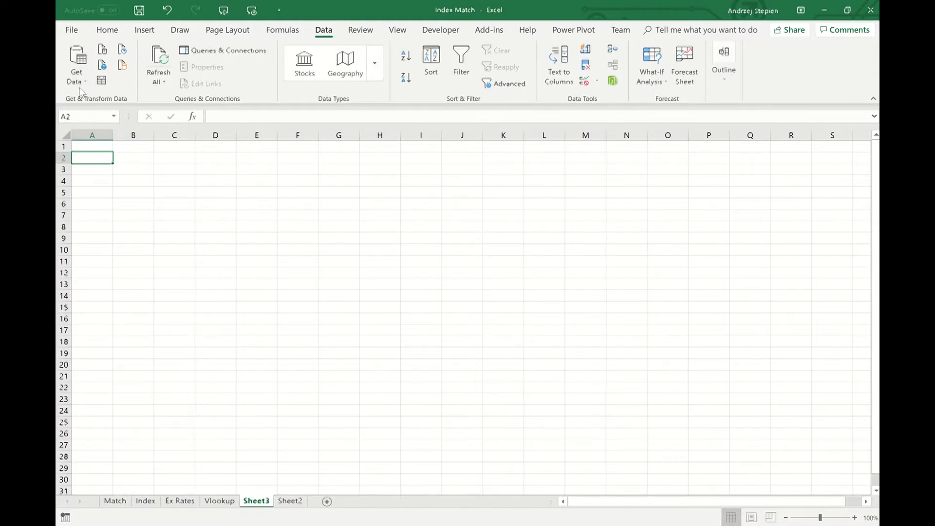
click(77, 68)
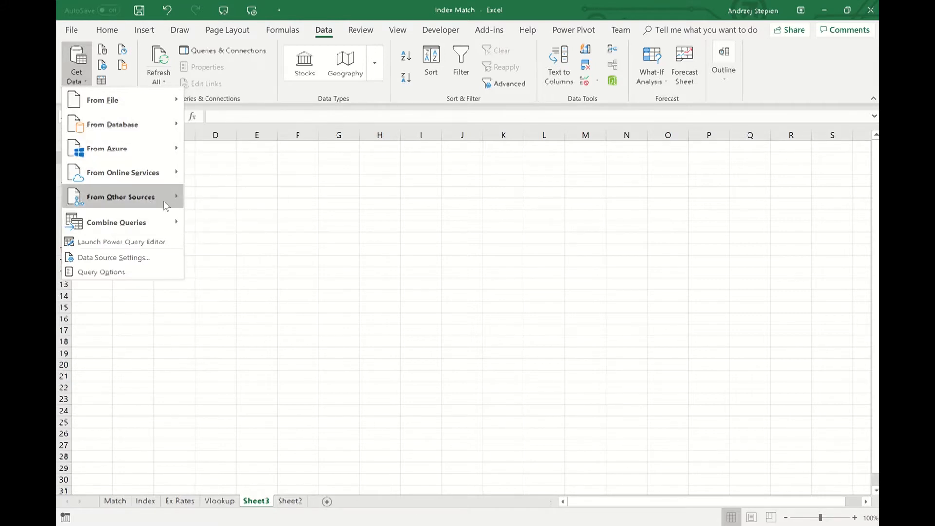
mouse_move(166, 200)
click(236, 223)
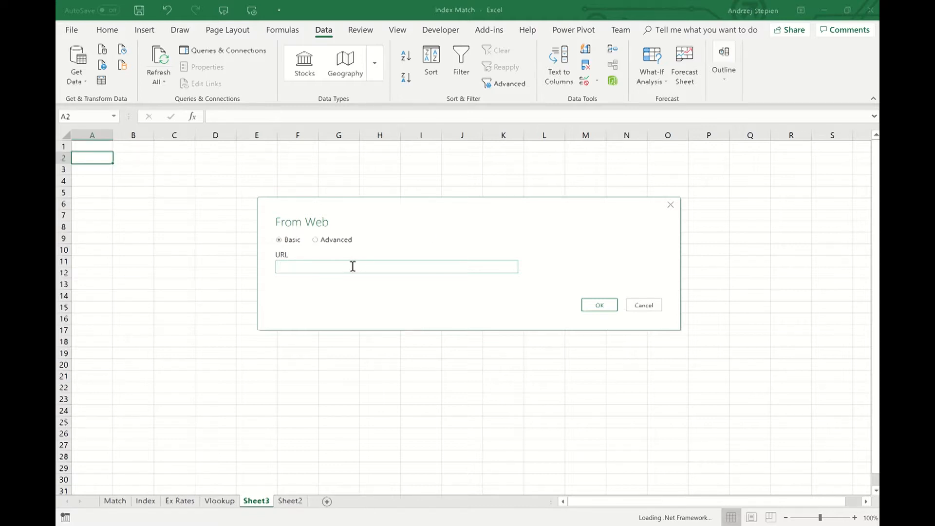
key(ctrl+v)
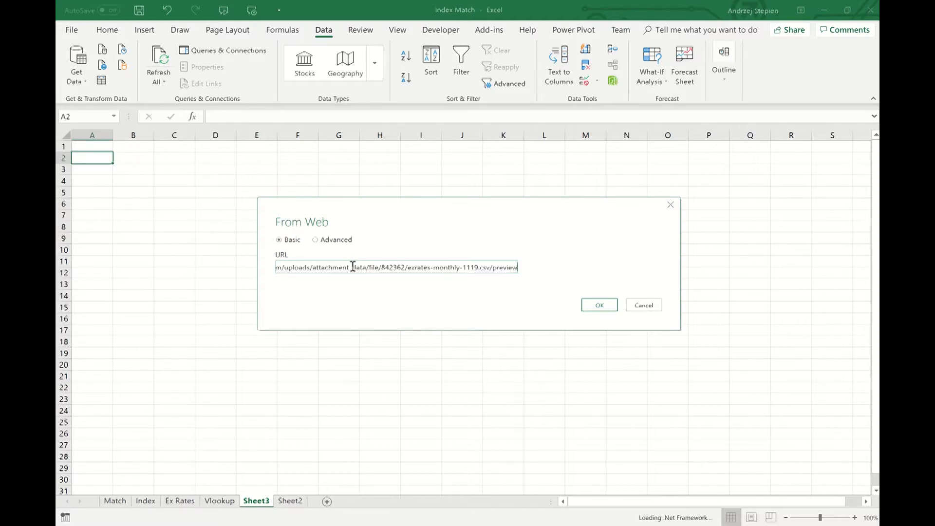
click(601, 306)
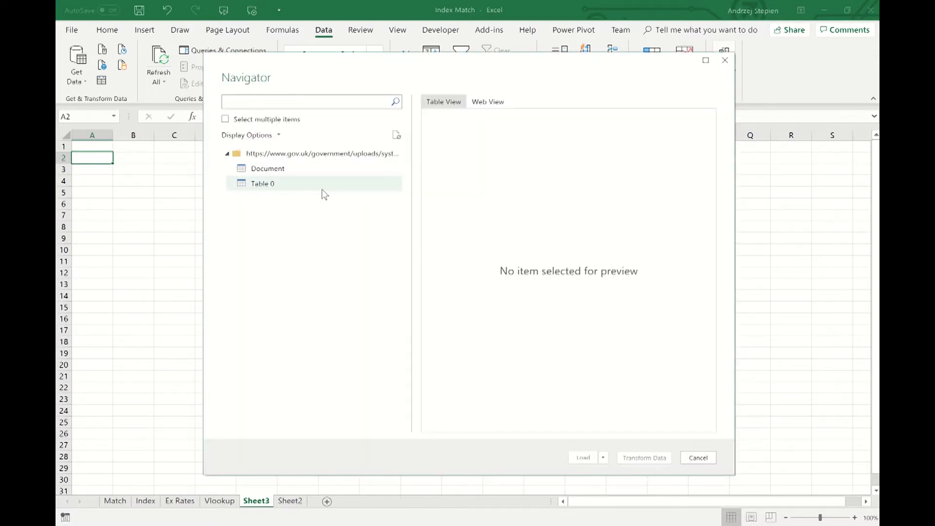
click(304, 185)
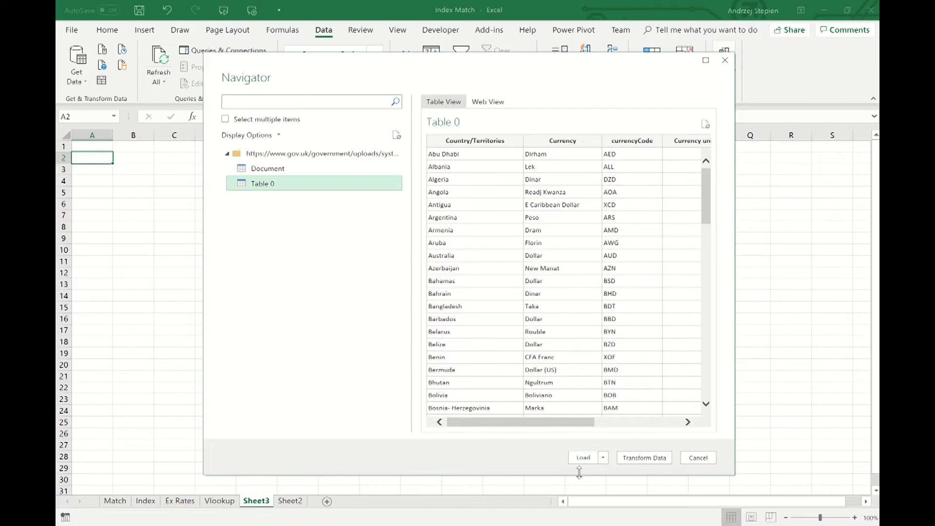
click(583, 458)
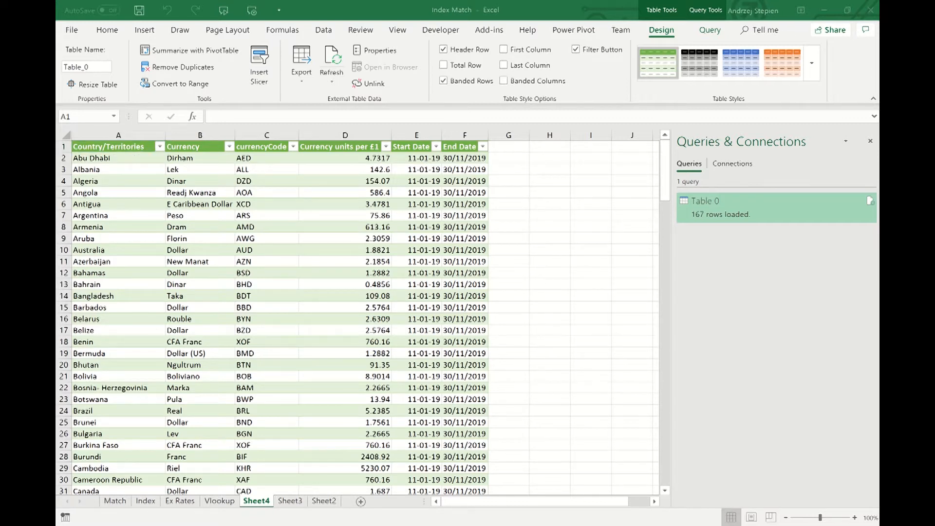
Switch to the browser, copy the link to the October 2019 online rate table, and return to Excel
key(alt+Tab)
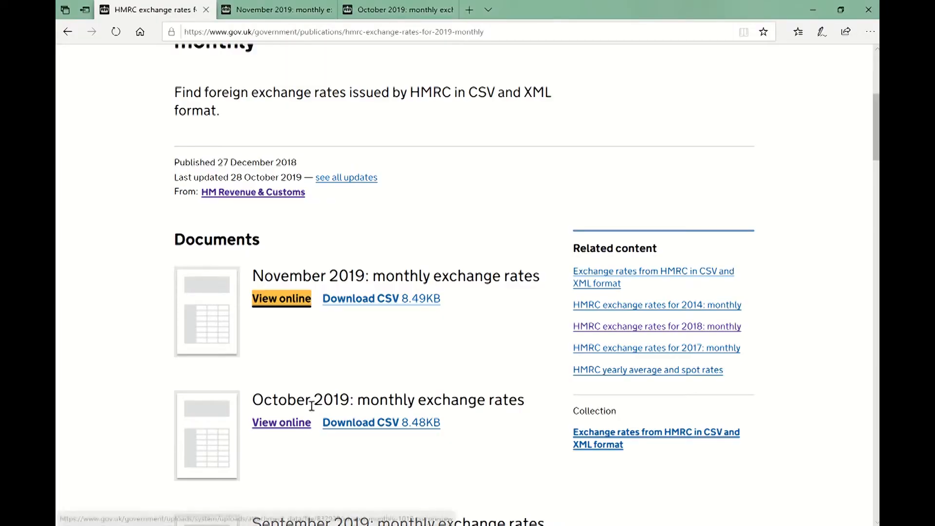
right_click(282, 428)
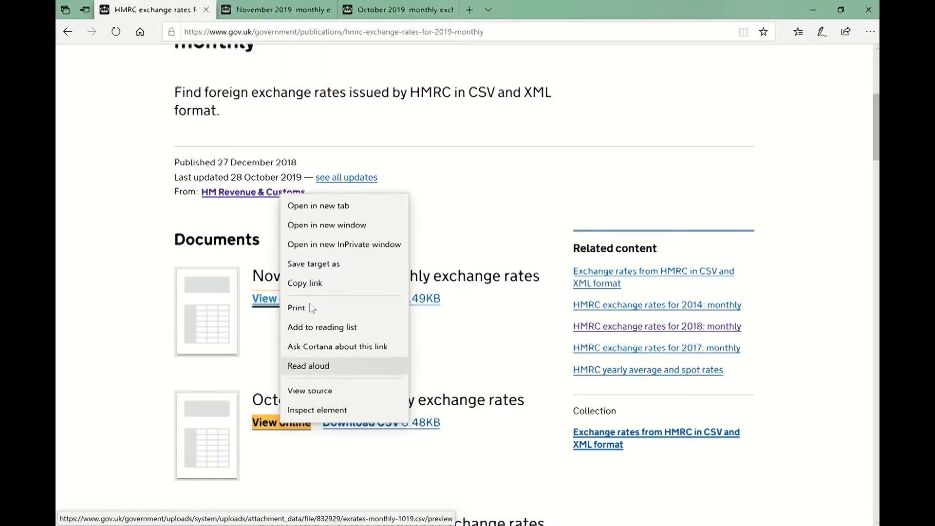
click(326, 286)
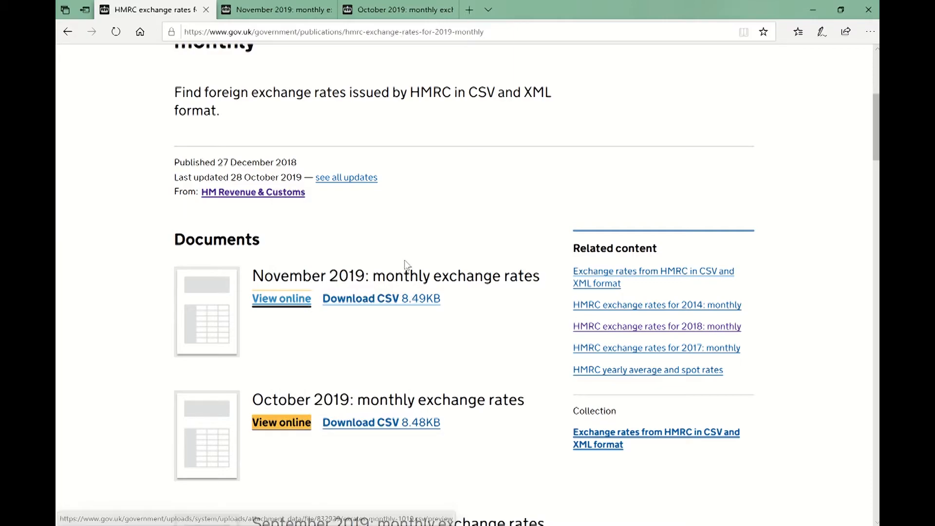
key(alt+Tab)
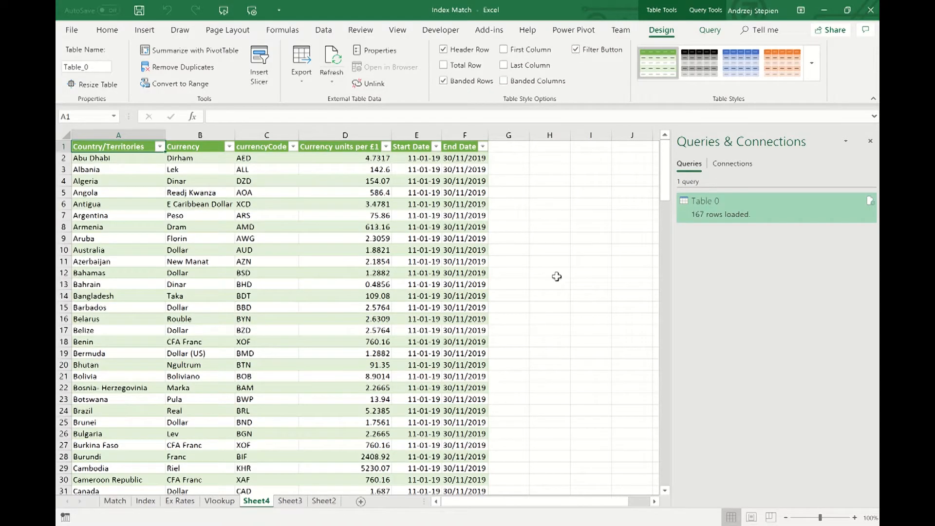
Open the Table 0 query for editing in Power Query Editor and expand the list of queries
right_click(734, 208)
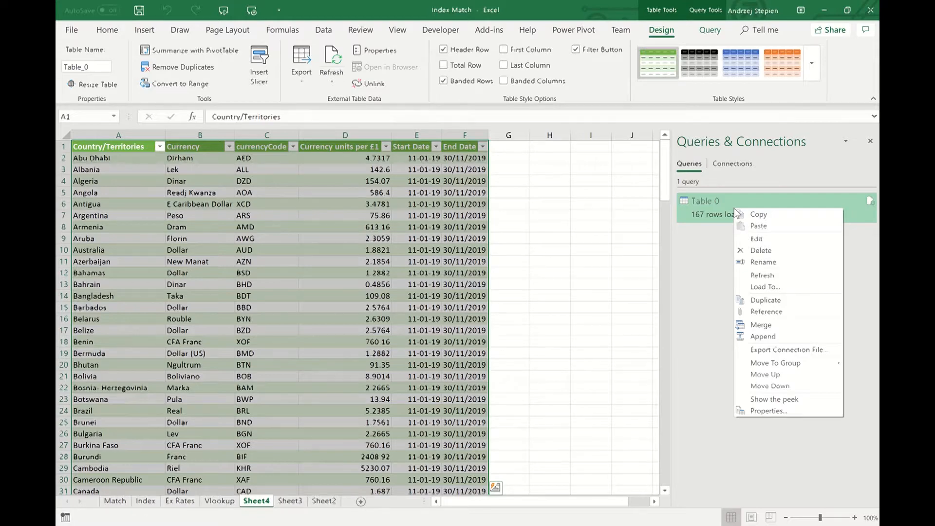
click(765, 239)
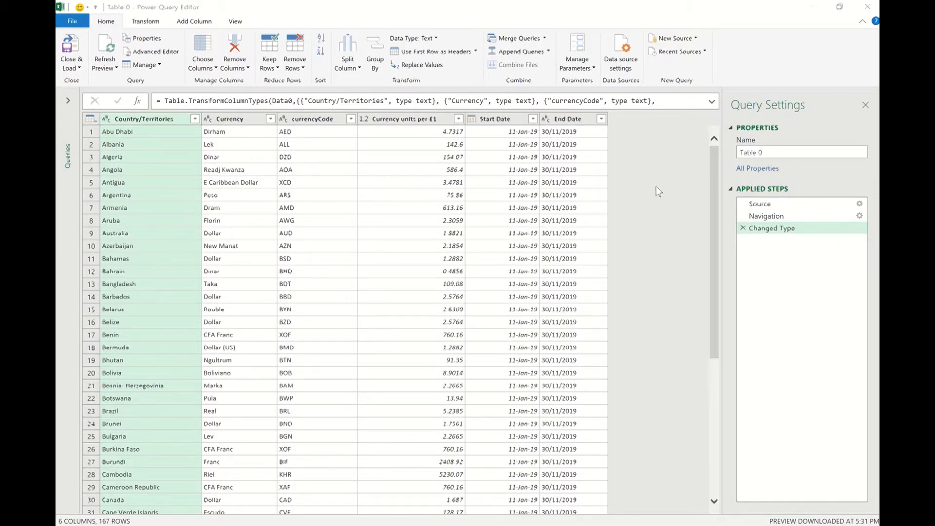
click(68, 100)
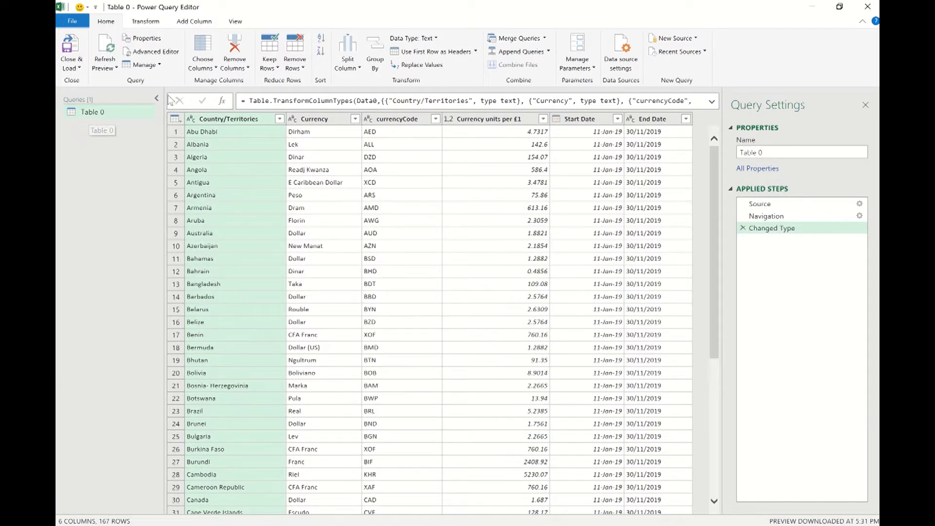
Rename the Table 0 query as November
drag(773, 151, 722, 158)
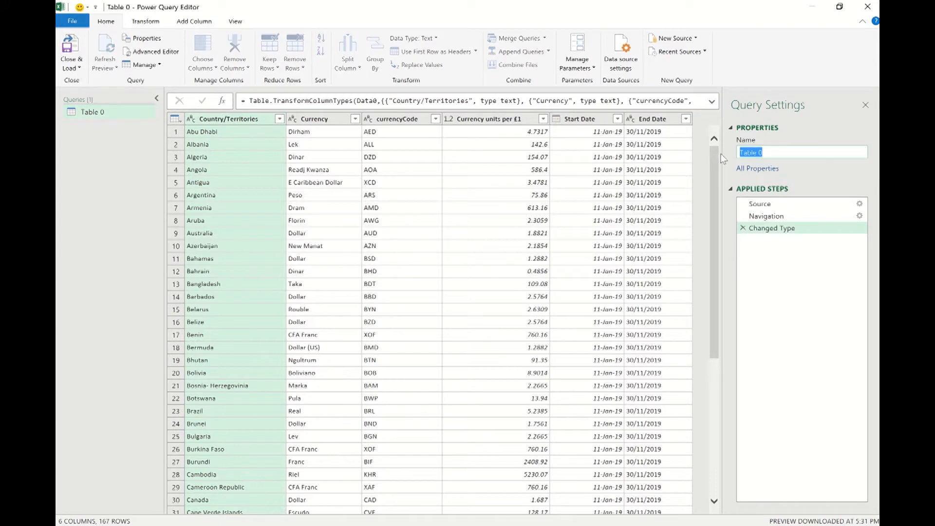
text(November)
key(Return)
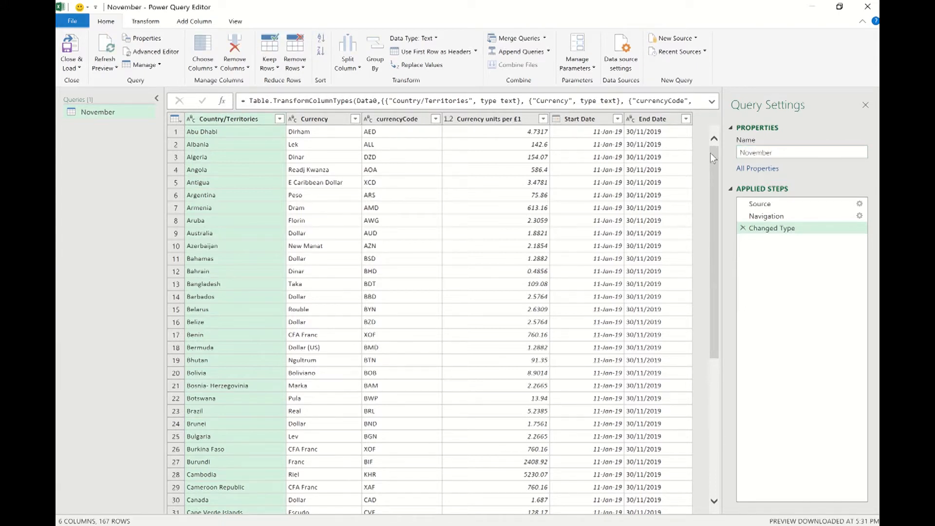
Add a new web source from the copied October 2019 rates URL and bring in its Table 0 as a second query
click(687, 41)
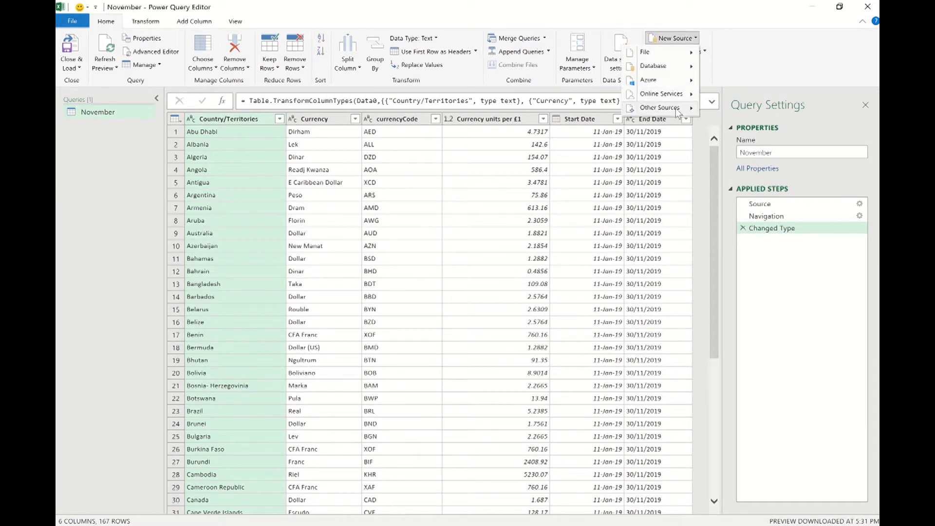
mouse_move(678, 108)
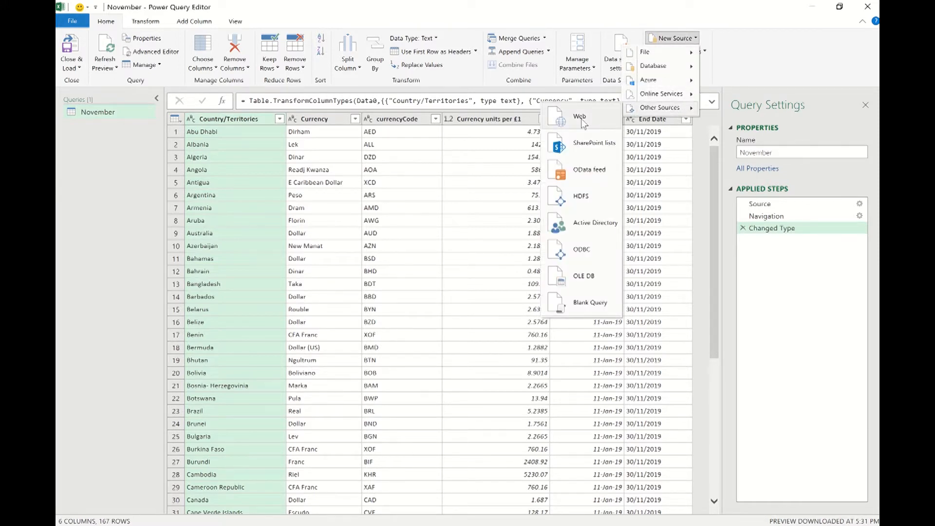
click(616, 109)
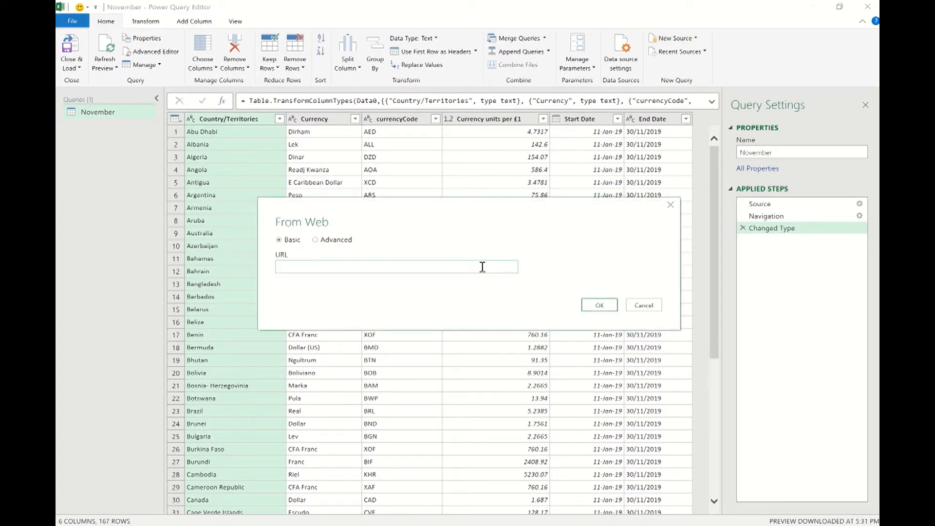
key(ctrl+v)
click(593, 306)
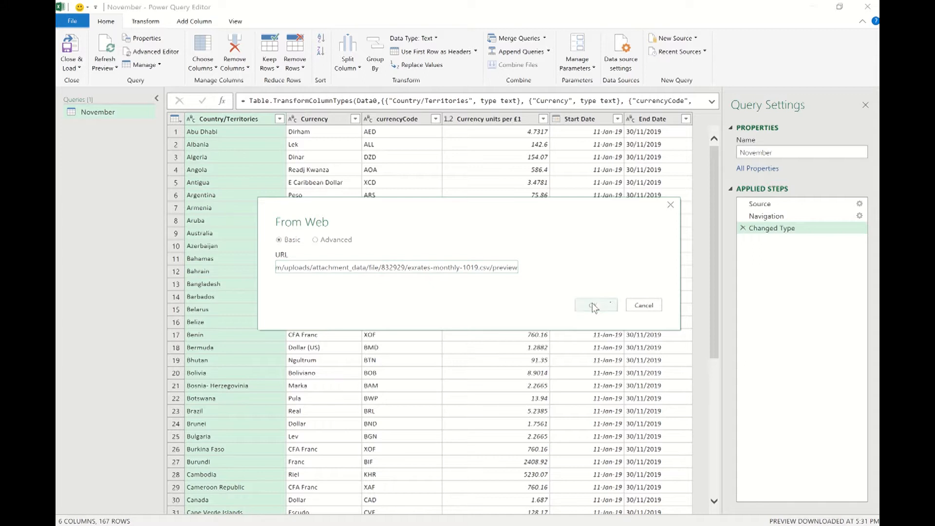
mouse_move(451, 21)
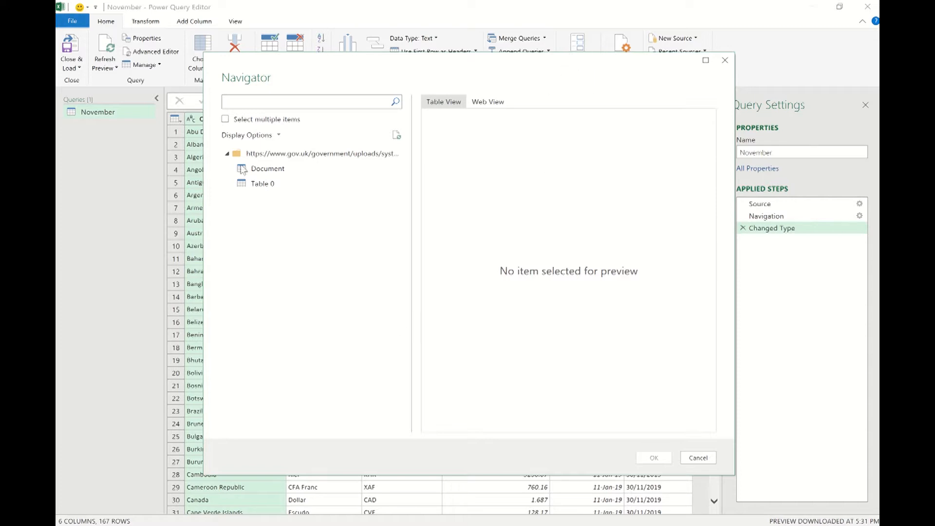
click(268, 186)
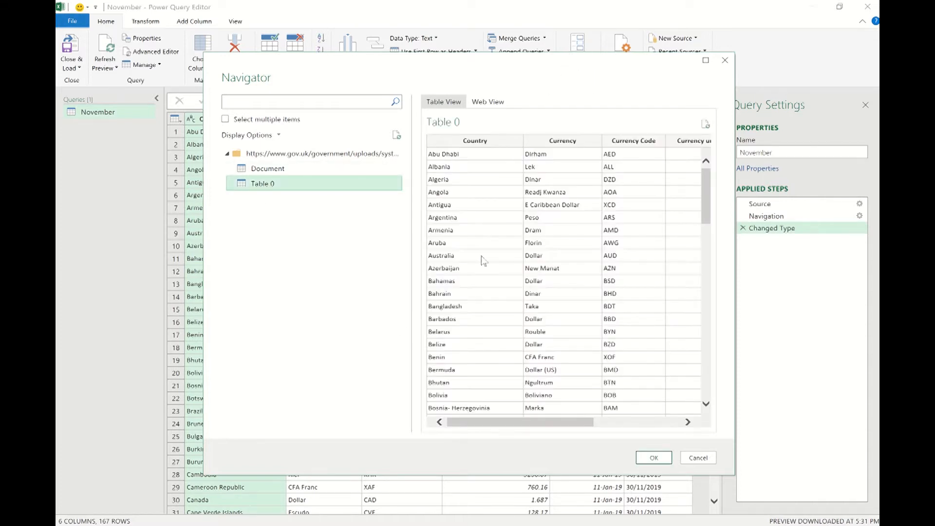
click(654, 458)
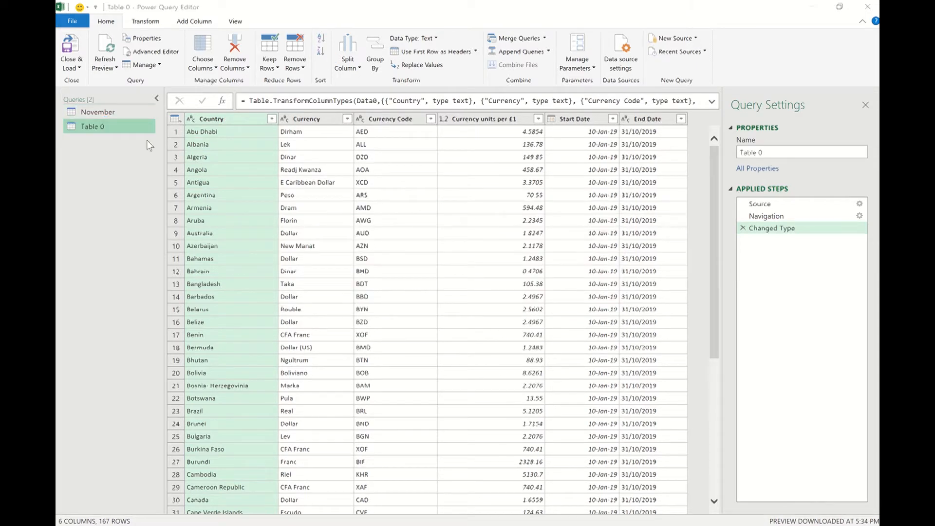
Rename the new Table 0 query as October and remove its Start Date and End Date columns
click(772, 152)
text(October)
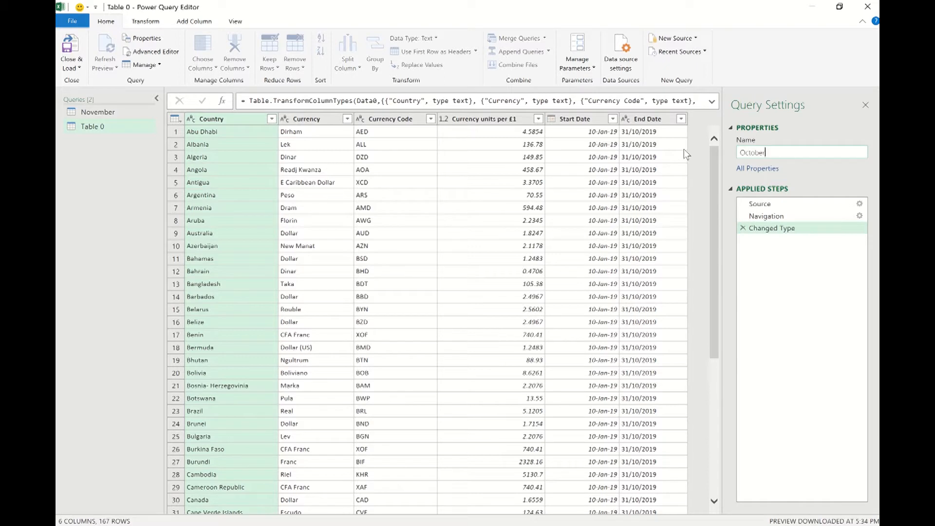
key(Return)
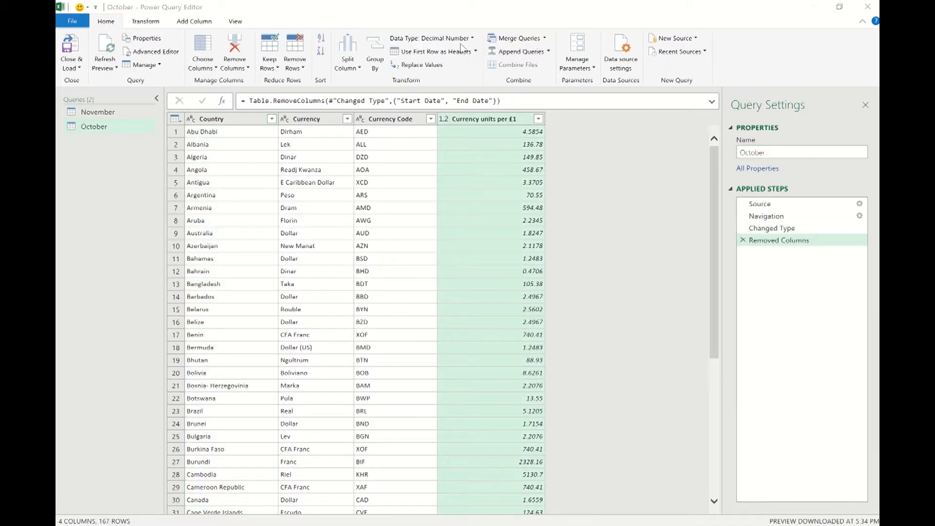
Merge the October query with November, matching Country to Country/Territories with a Left Outer join
click(508, 37)
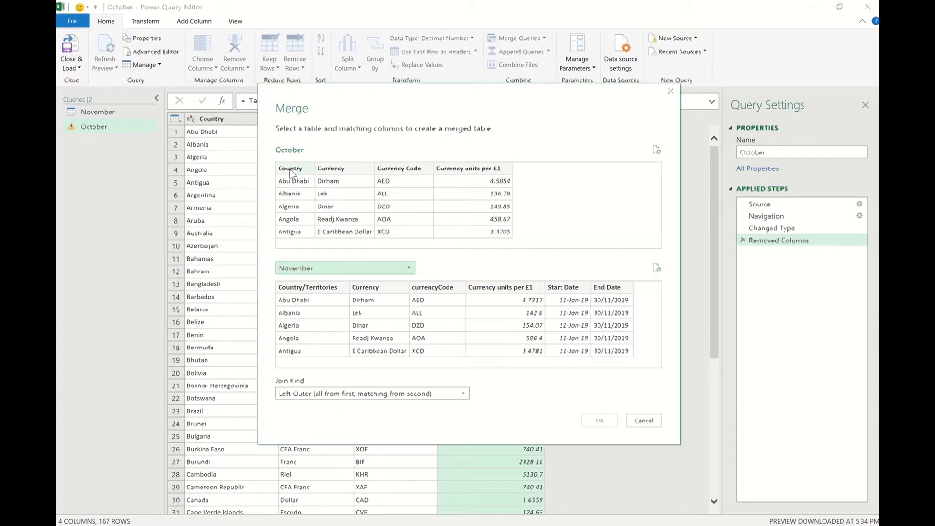
click(290, 171)
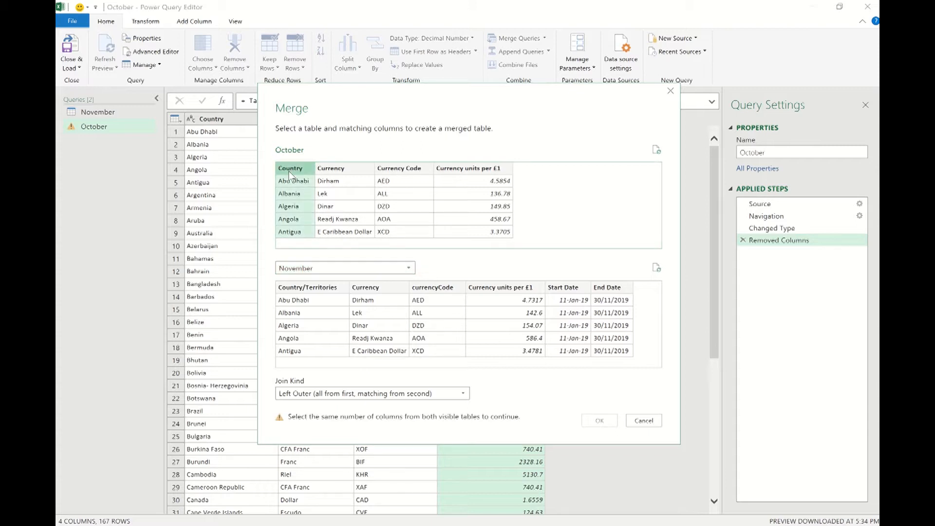
click(325, 289)
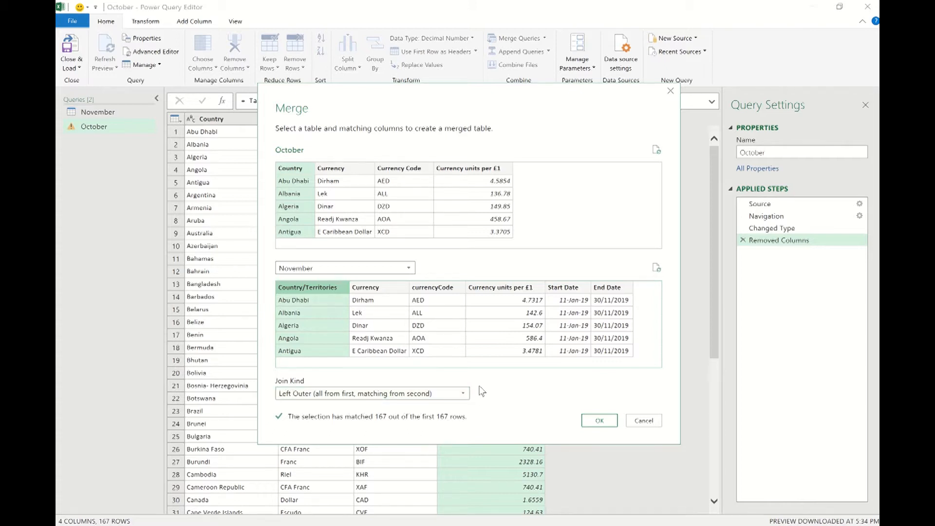
click(600, 421)
mouse_move(528, 7)
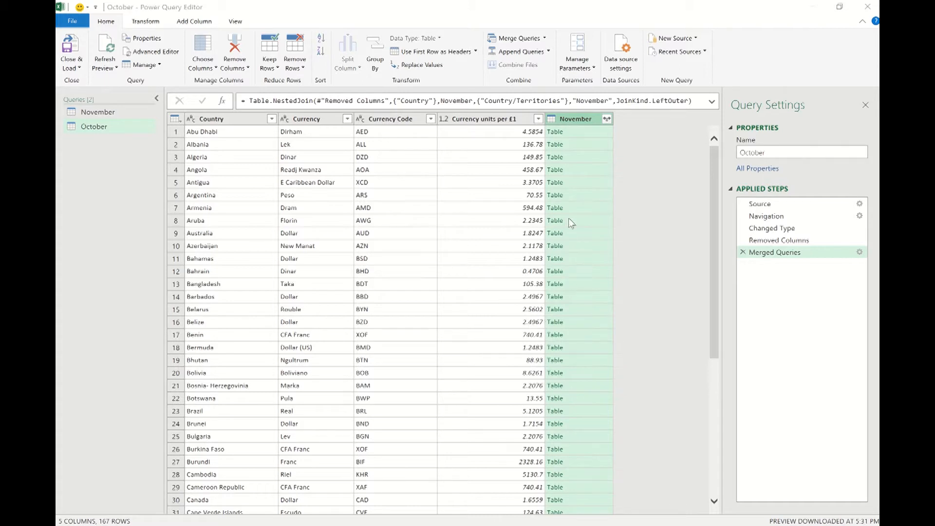
Expand the merged November column to include only Currency units per £1, keeping the original column name as prefix
click(607, 119)
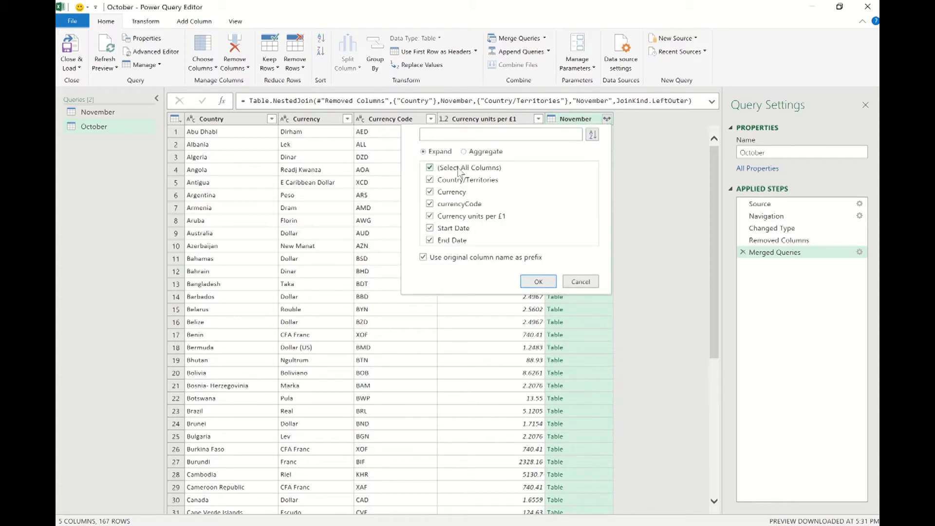
click(429, 169)
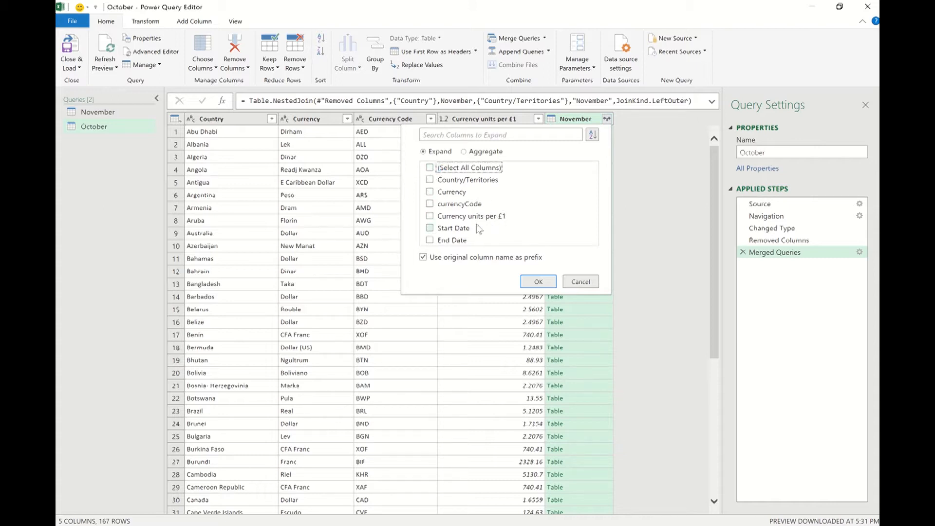
click(430, 217)
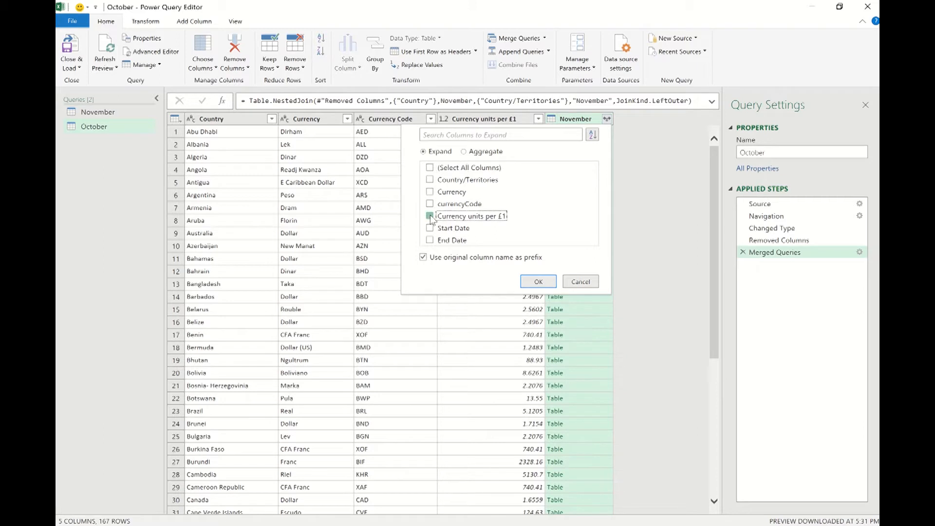
click(536, 285)
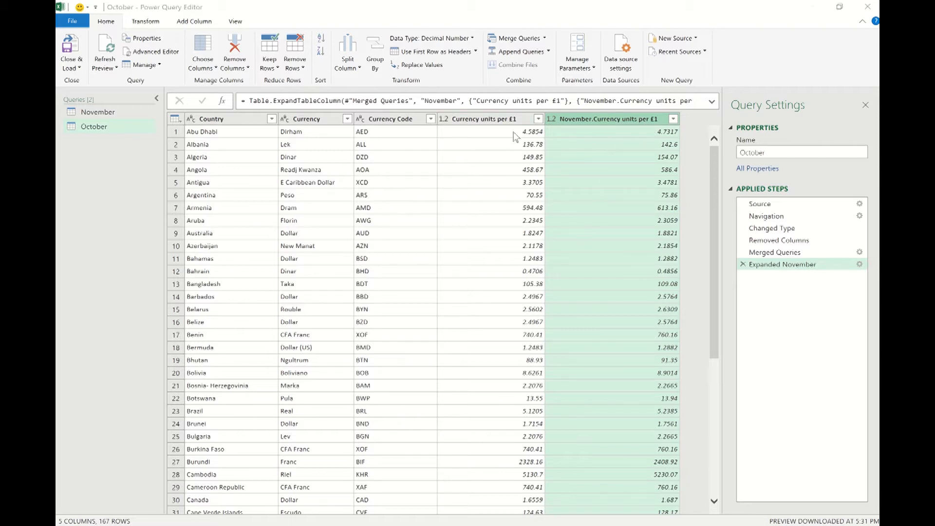
Rename the Currency units per £1 column as October and the November.Currency units per £1 column as November
double_click(500, 120)
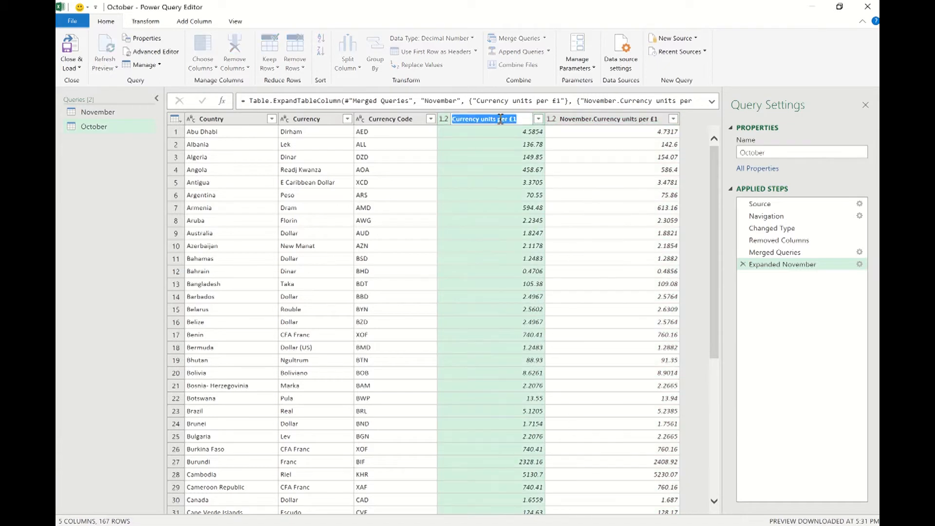
text(October)
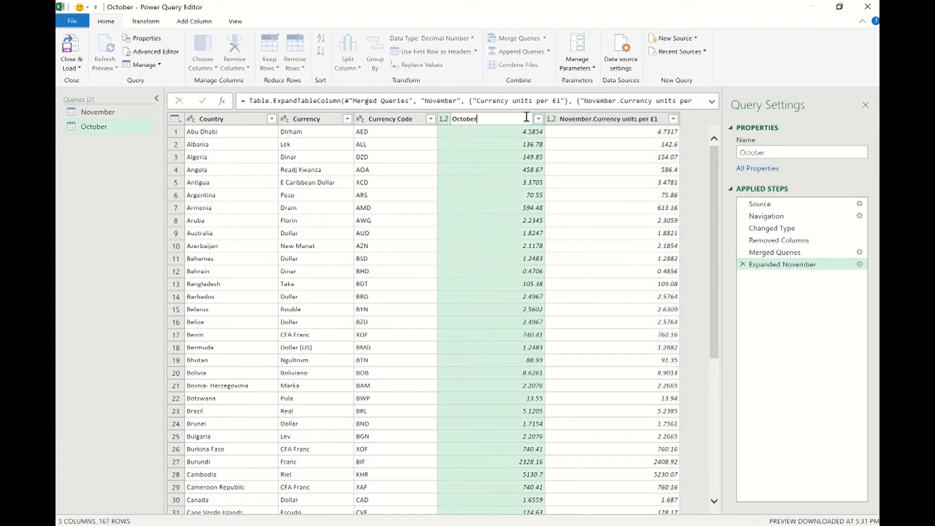
key(Return)
double_click(608, 120)
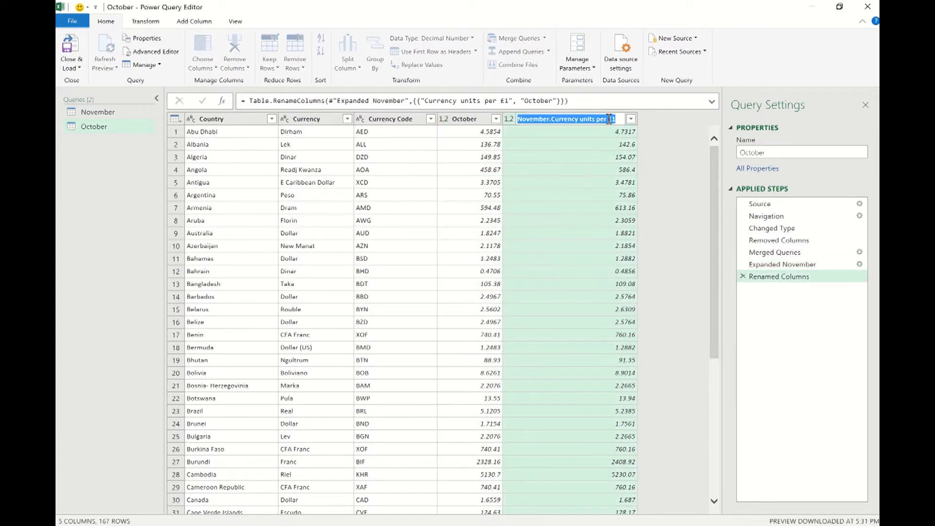
text(B)
key(BackSpace)
text(No)
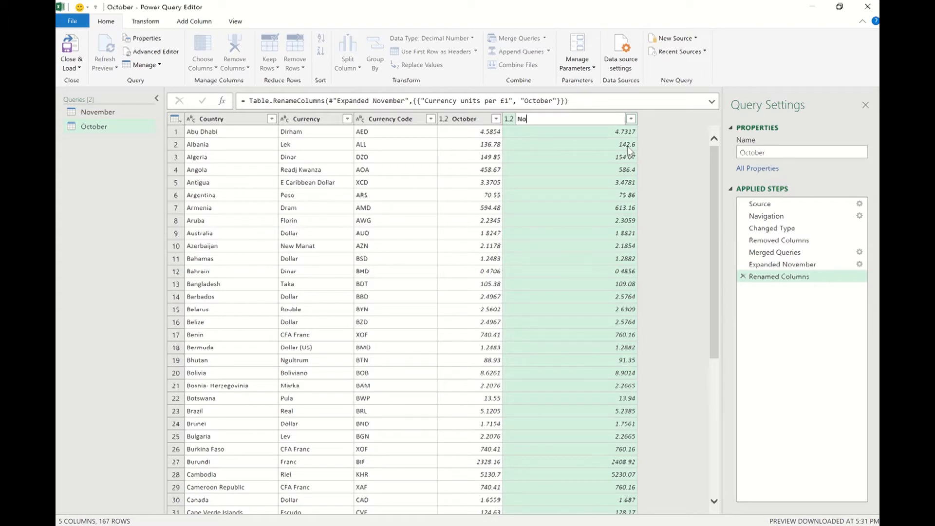
text(vember)
key(Return)
Close the editor and load the merged October query into the workbook, then close the Queries & Connections pane
click(71, 52)
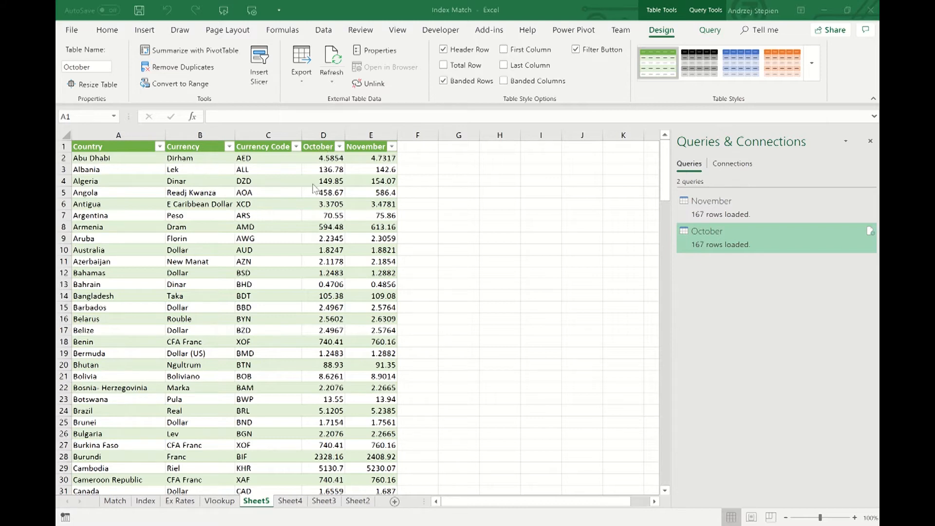
click(872, 143)
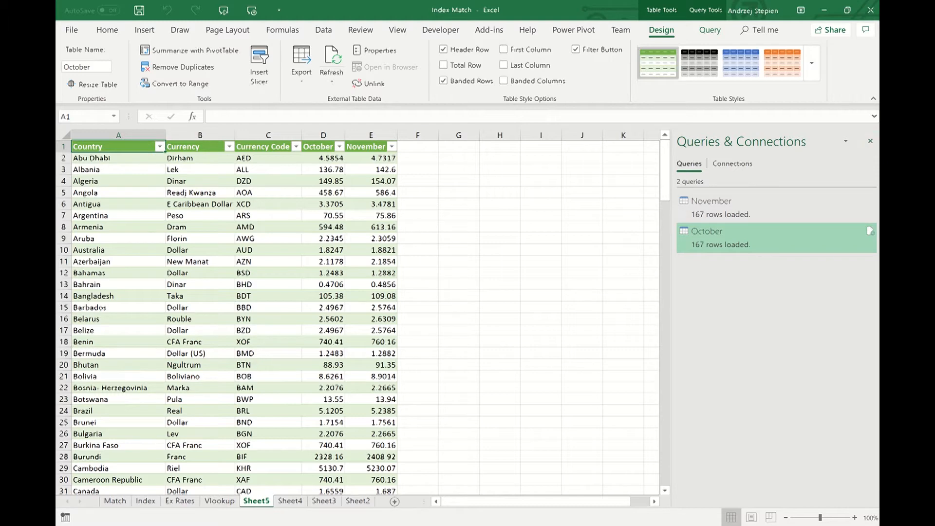
click(870, 141)
scroll(438, 222, up, 3)
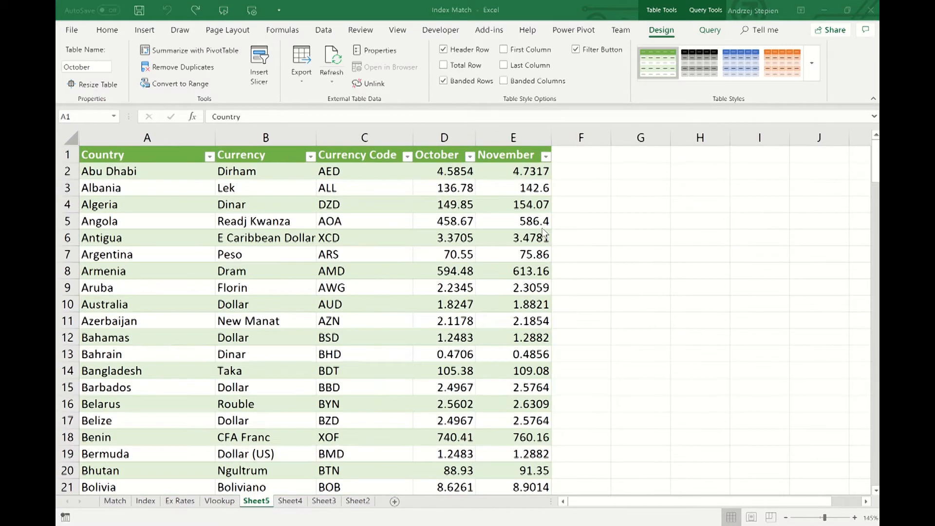
Enter the label "Currency:" in cell G3 and "Month:" in cell G4 beside the rates table
click(651, 188)
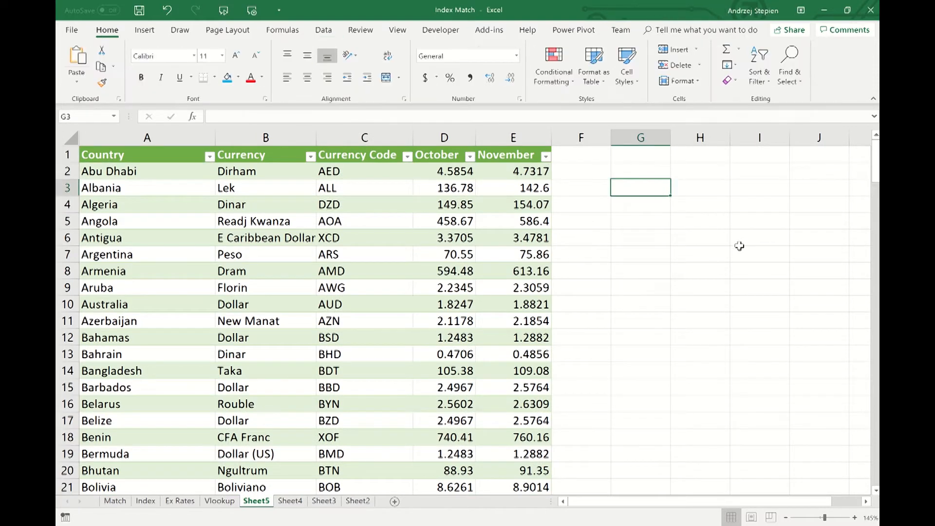
text(Currency)
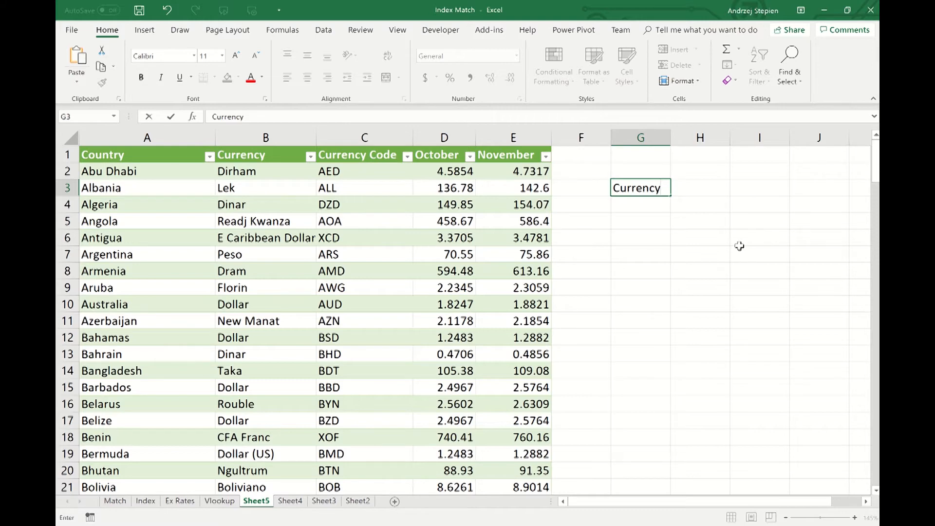
key(Return)
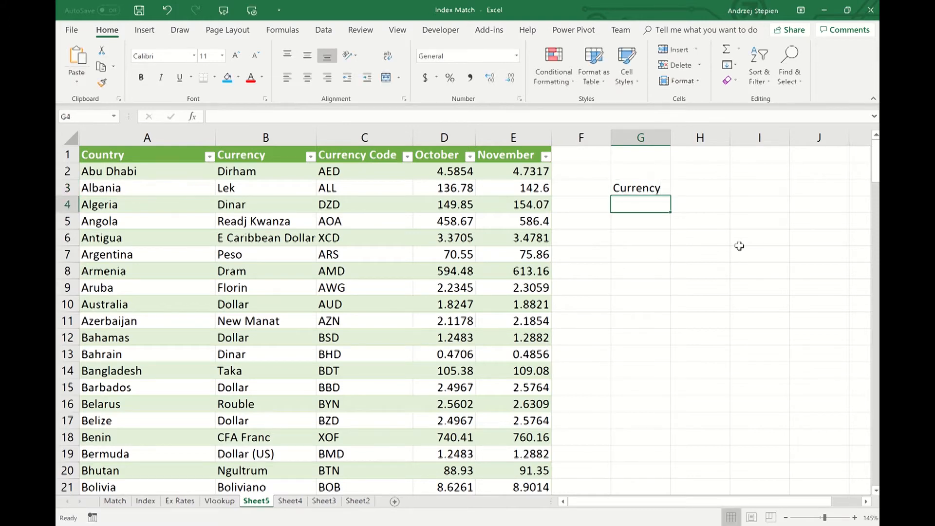
text(Month)
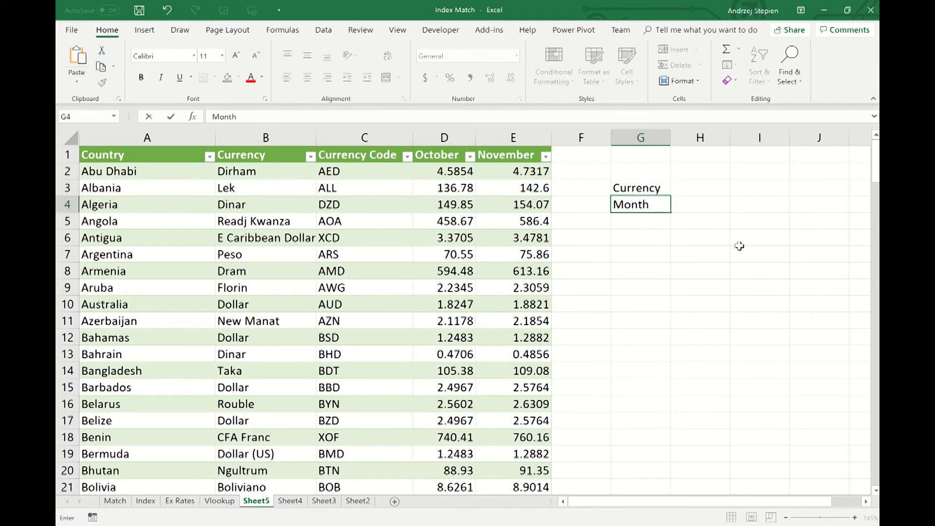
text(:)
click(654, 188)
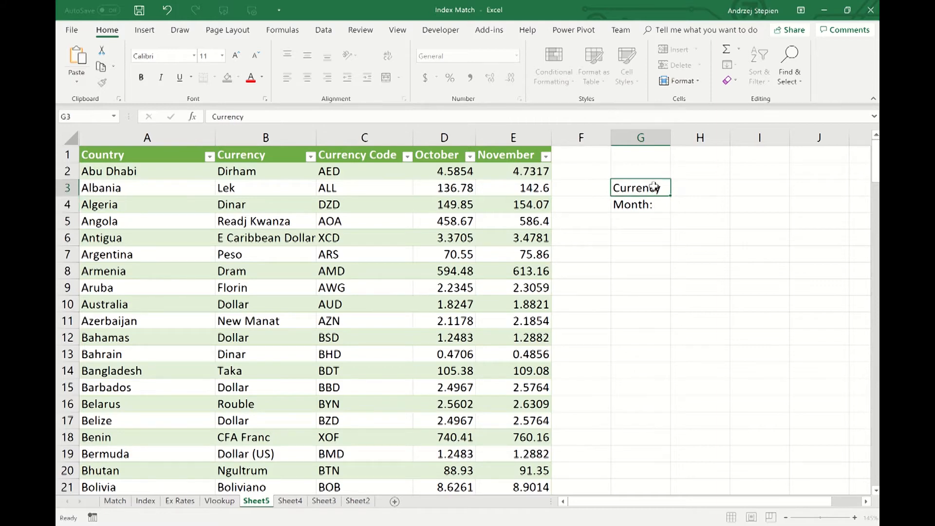
click(354, 113)
key(Return)
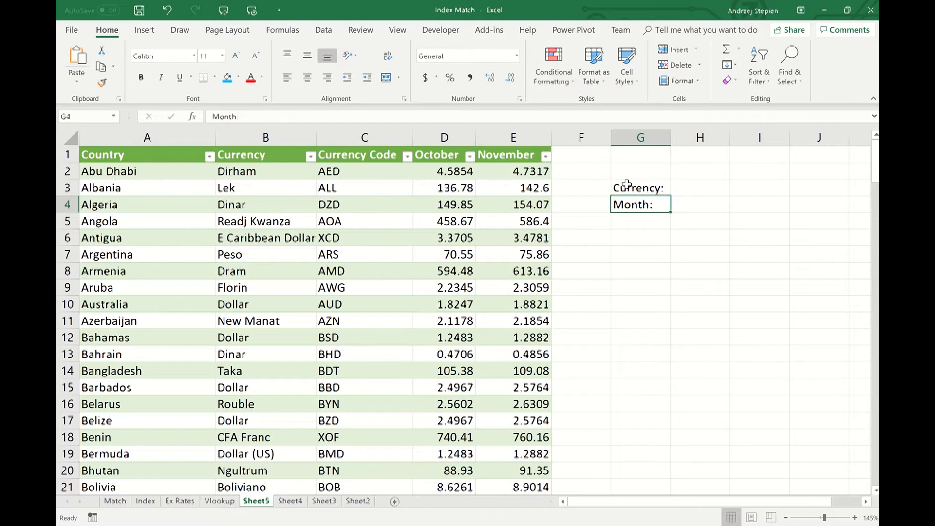
Make the Currency and Month labels in G3:G4 bold
drag(622, 190, 621, 210)
click(141, 78)
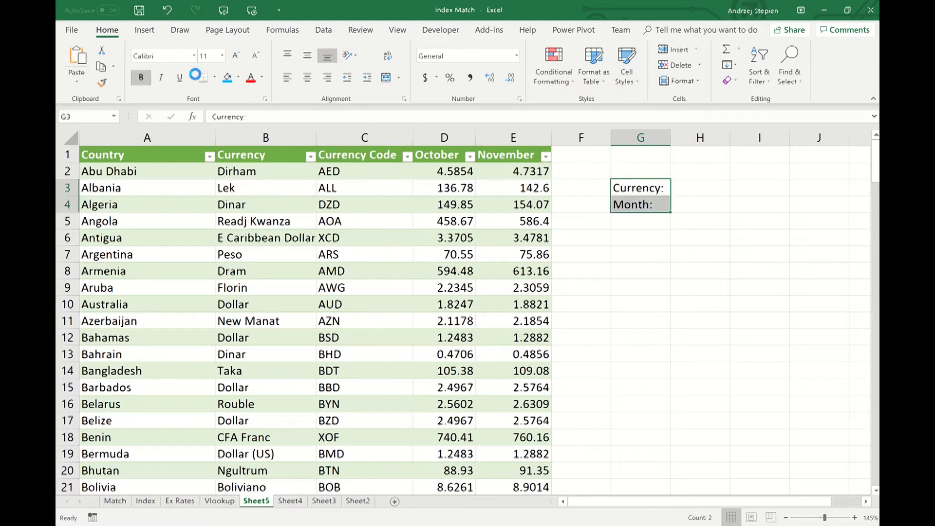
click(646, 206)
Add list data validation to cell H4 using the October and November headers in D1:E1 as source, and open its list
click(714, 209)
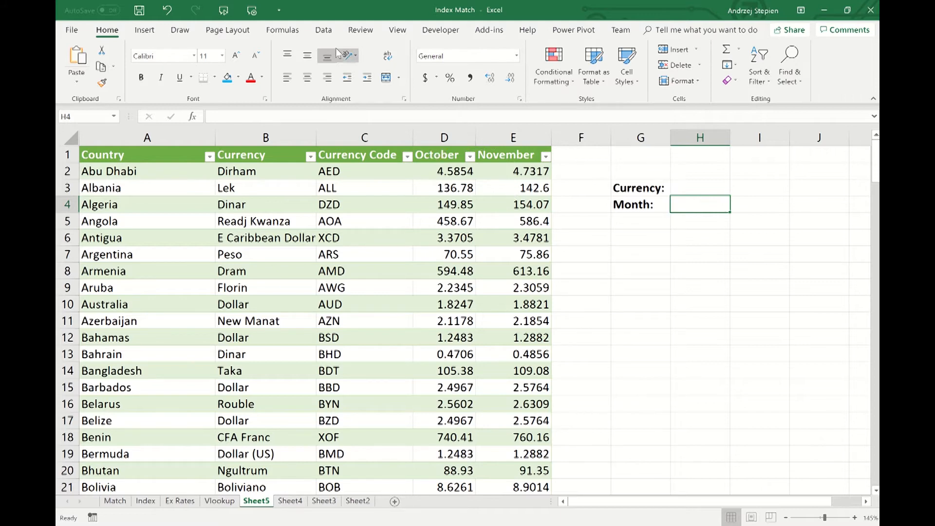
click(324, 31)
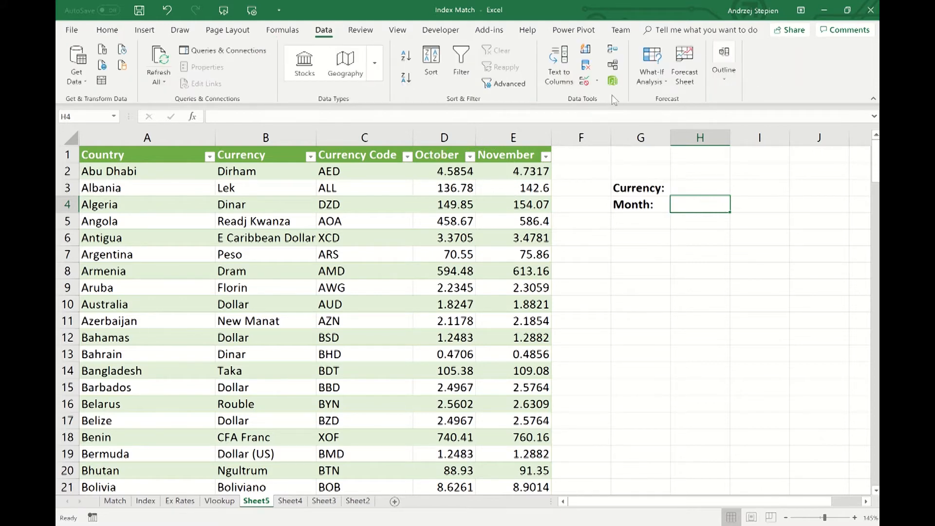
click(598, 82)
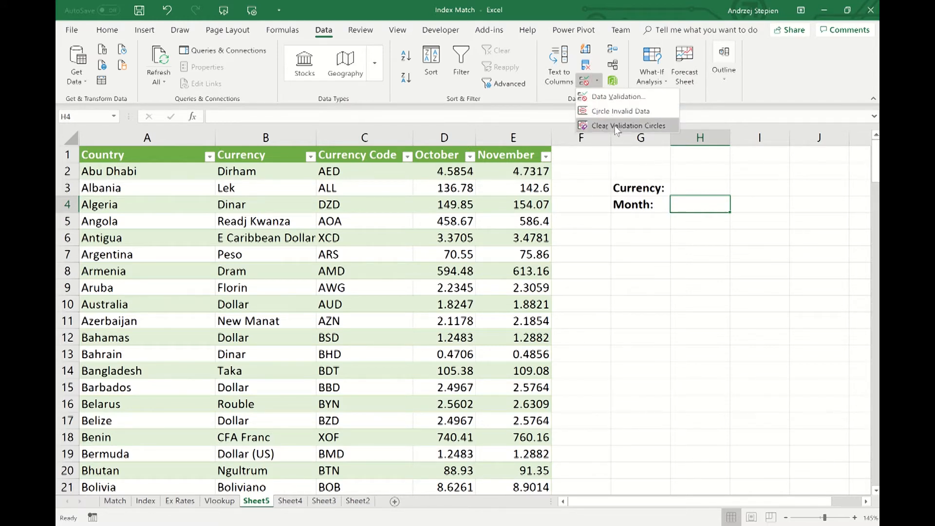
click(604, 98)
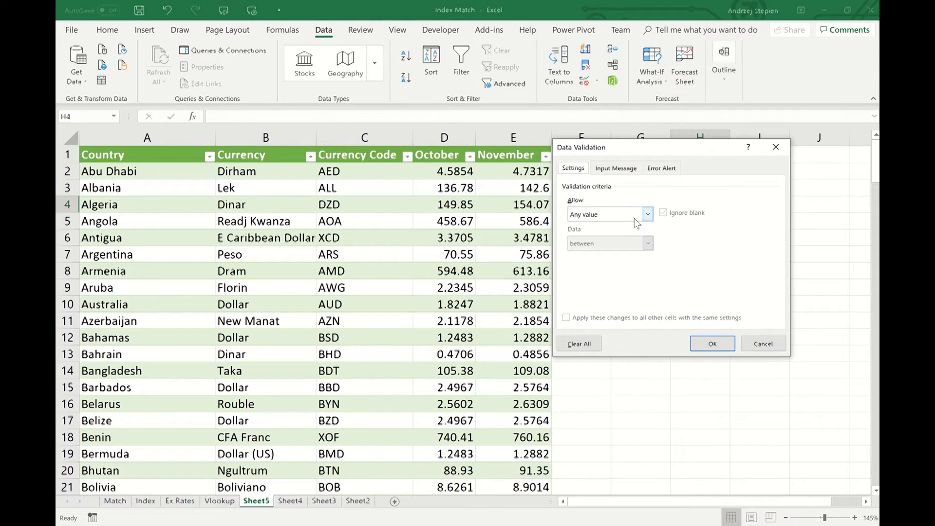
click(642, 216)
click(580, 254)
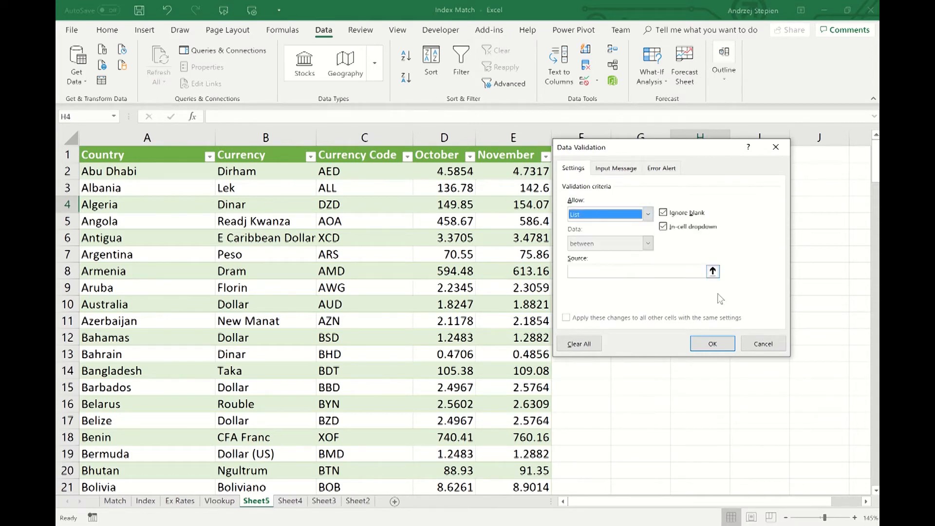
click(713, 271)
drag(448, 157, 508, 157)
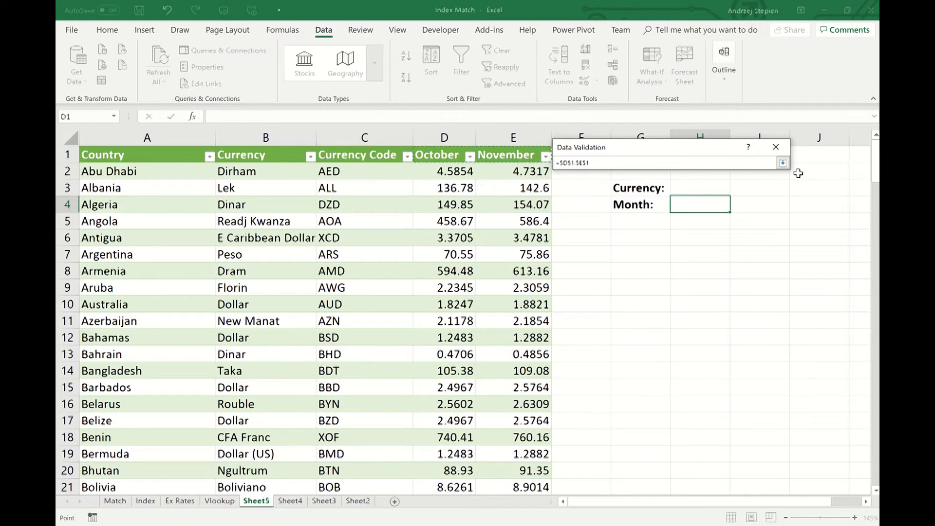
click(783, 162)
click(712, 344)
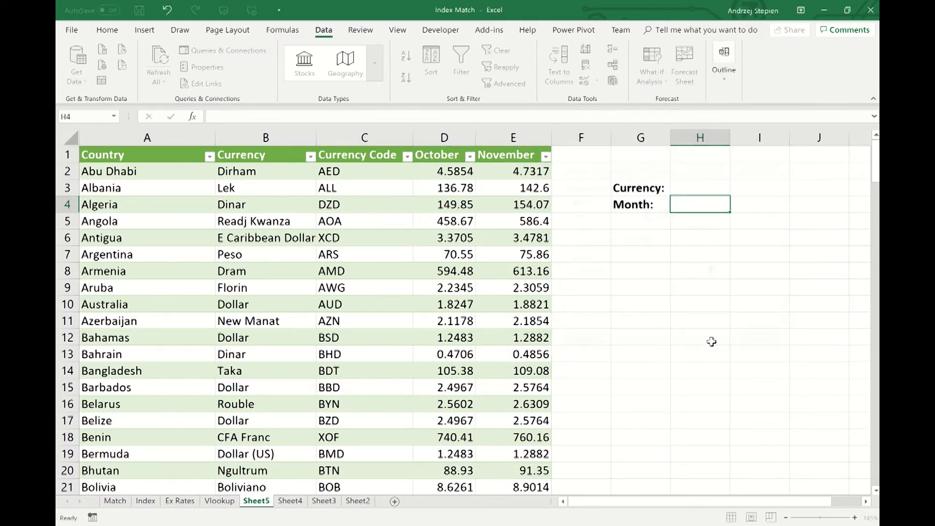
click(735, 208)
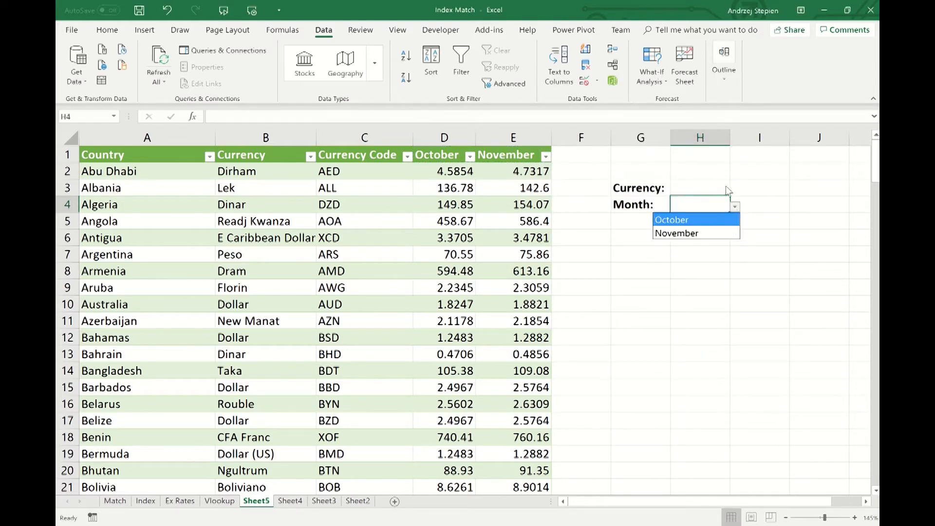
Add list data validation to cell H3 with the Currency Code column's entries, starting at C2, as its source
click(702, 188)
click(702, 185)
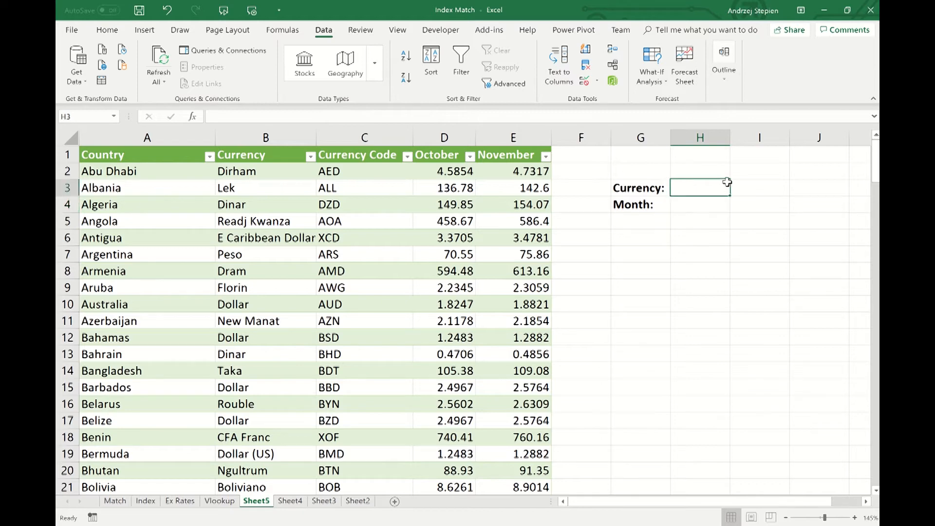
click(598, 83)
click(606, 99)
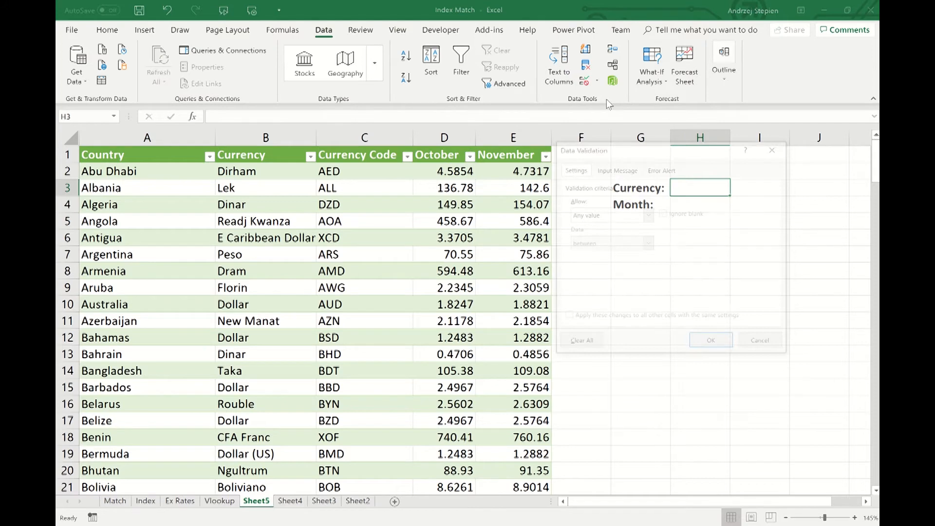
click(627, 217)
click(625, 253)
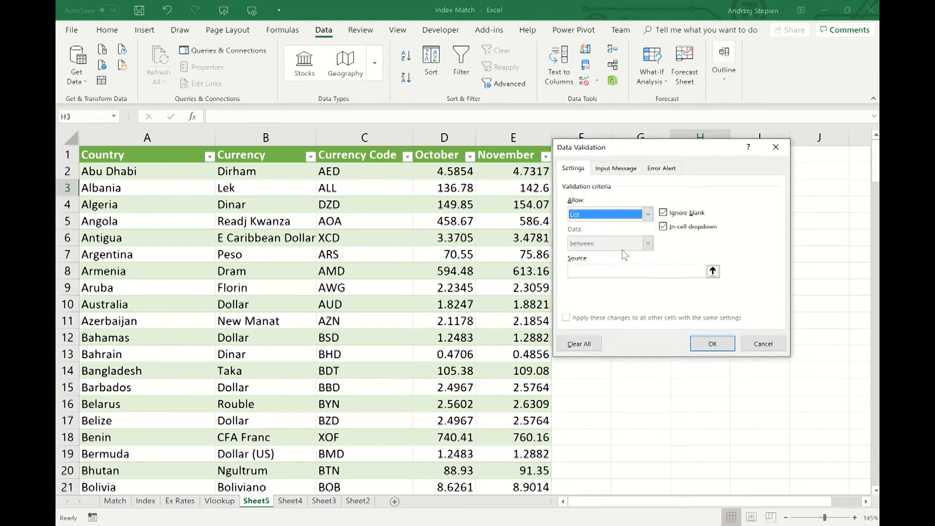
click(713, 272)
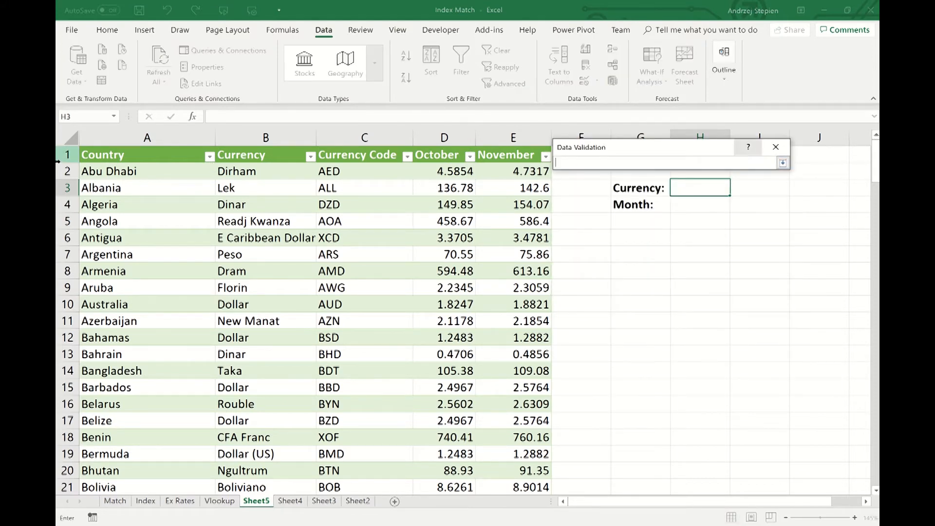
click(357, 146)
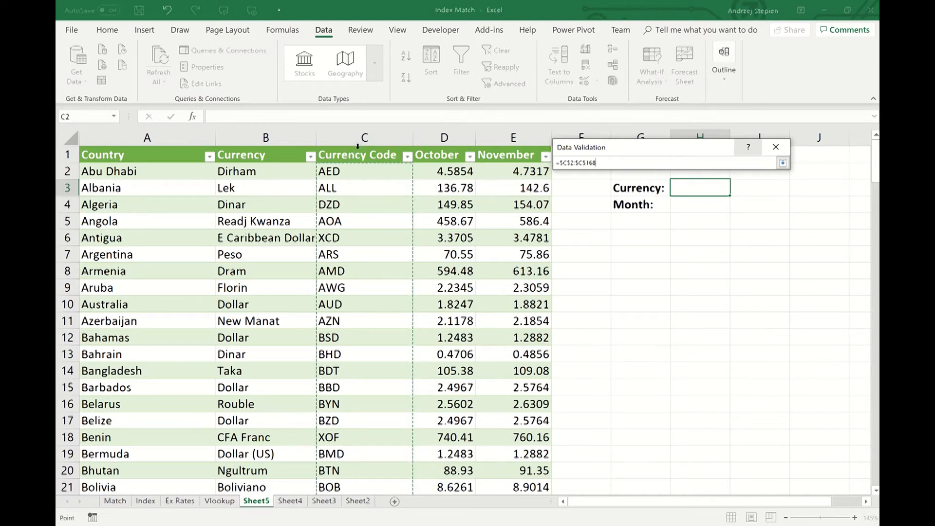
key(Return)
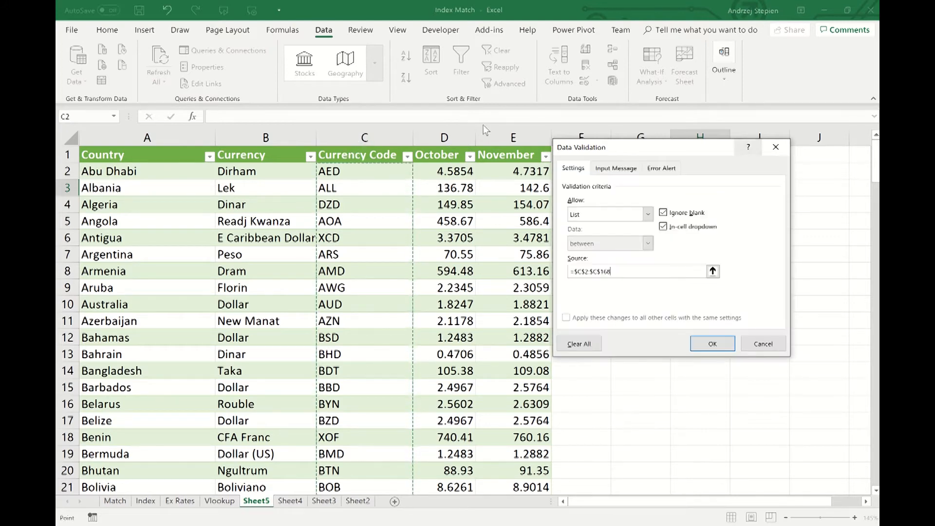
click(713, 344)
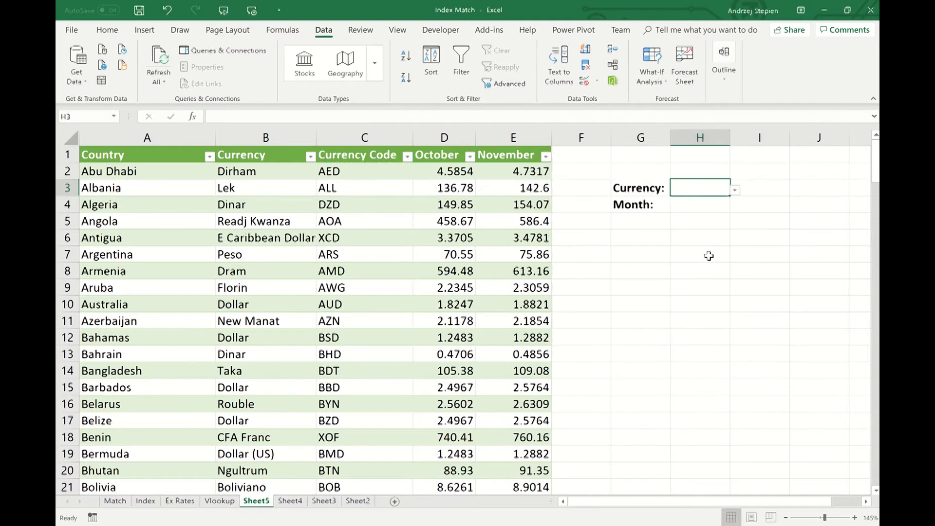
Choose DZD as the currency in H3 and October as the month in H4
click(735, 191)
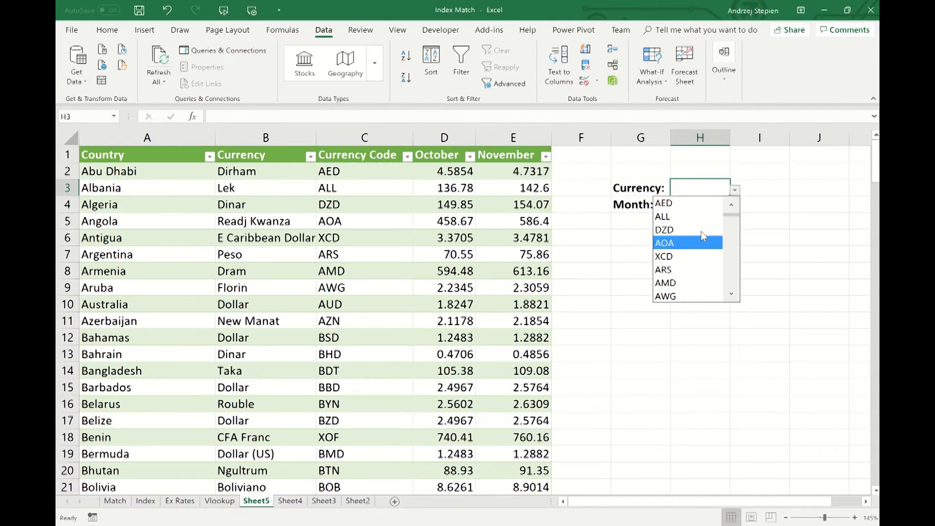
click(697, 230)
click(716, 204)
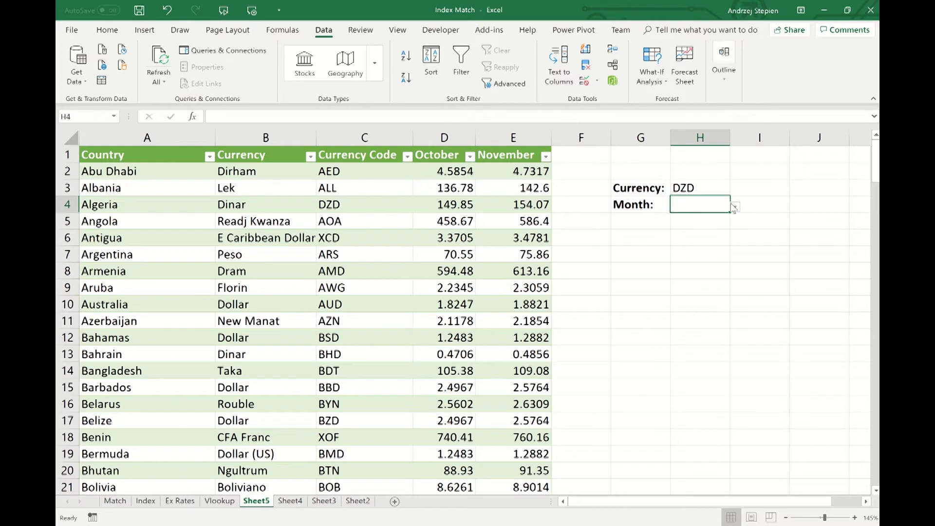
click(735, 206)
click(682, 218)
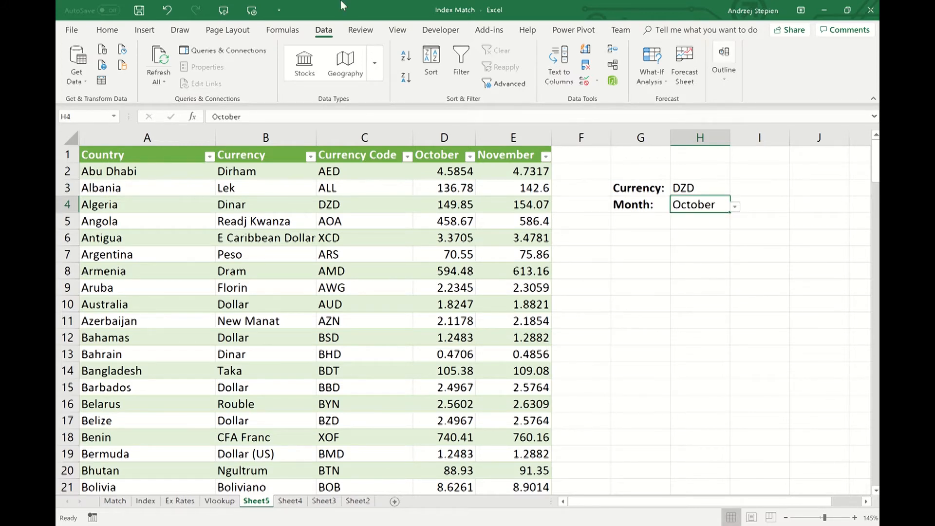
Enter the label "Ex Rate:" in cell G6 and make it bold
click(361, 154)
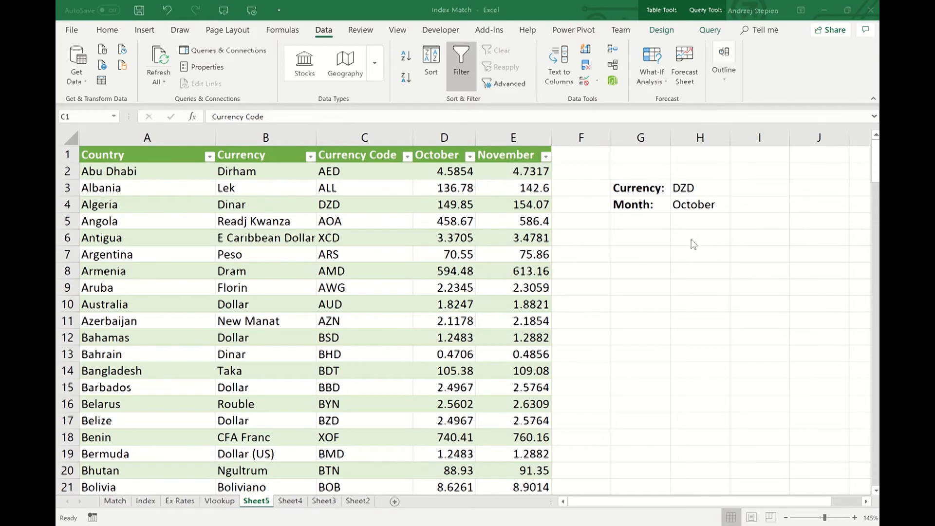
click(649, 239)
text(Exch)
key(BackSpace)
text(Rate:)
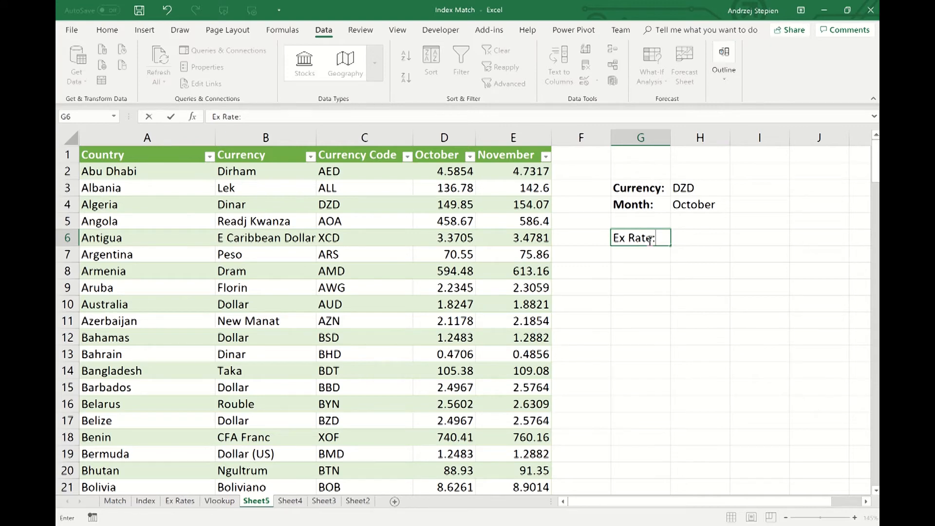
key(ctrl+Return)
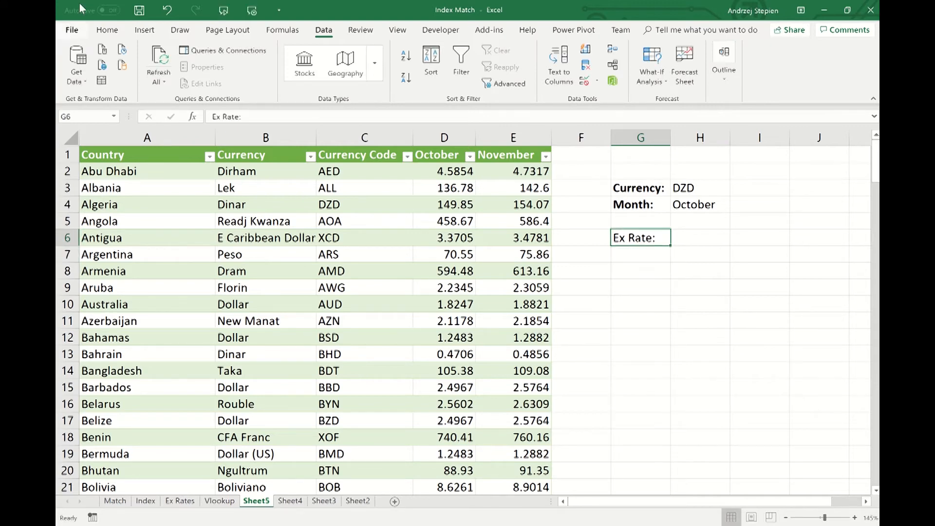
click(116, 32)
click(141, 77)
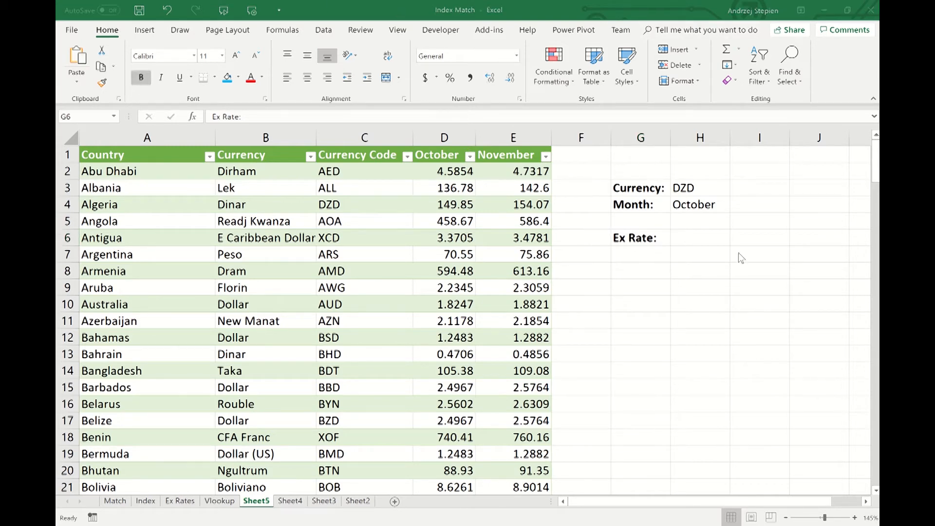
Start an INDEX formula in H6 with the October and November rate columns, October[[October]:[November]], as its array
click(713, 237)
text(=inde)
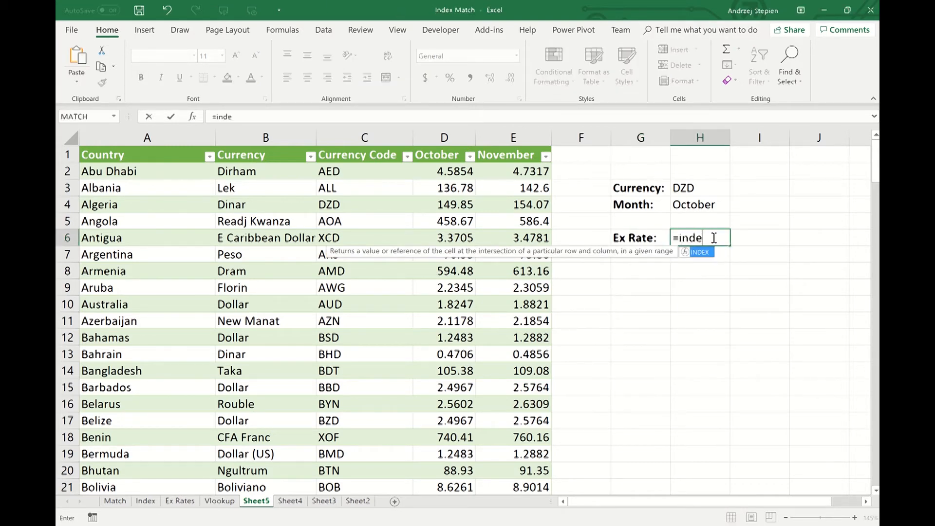
key(Tab)
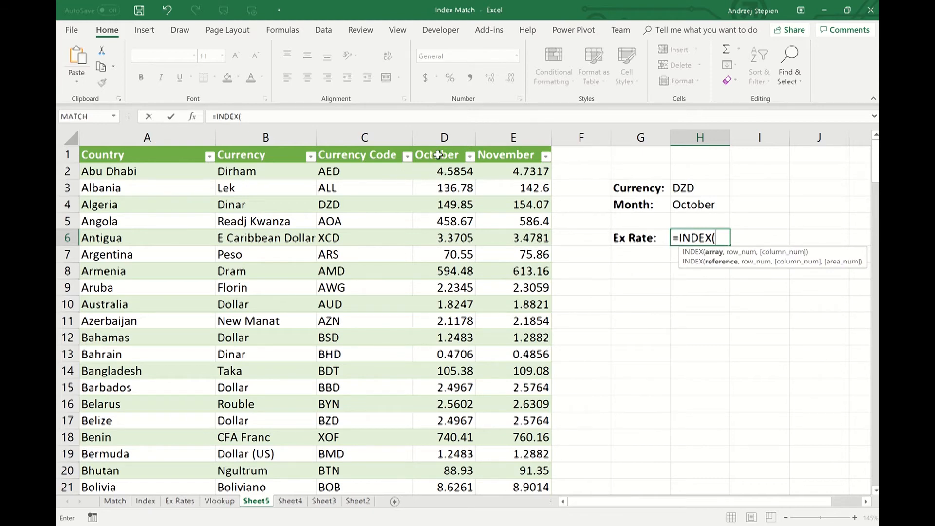
drag(440, 146, 530, 154)
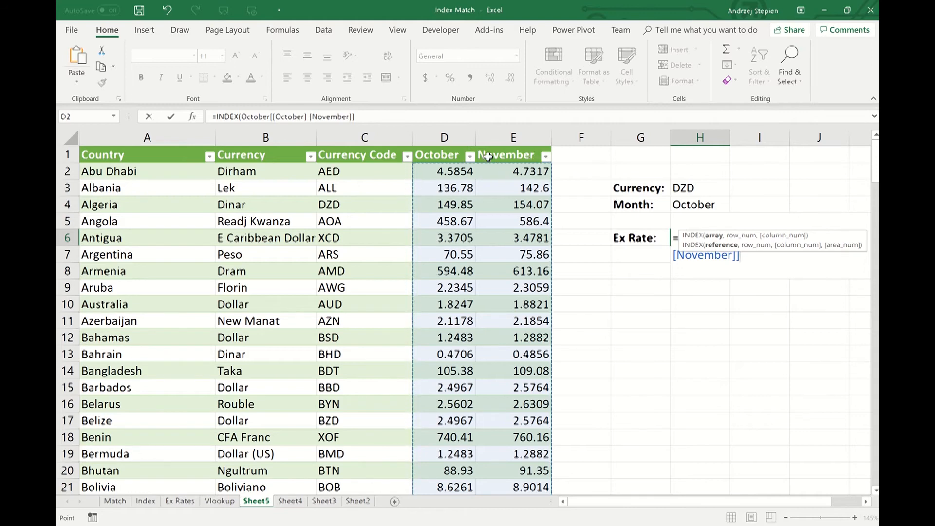
click(370, 115)
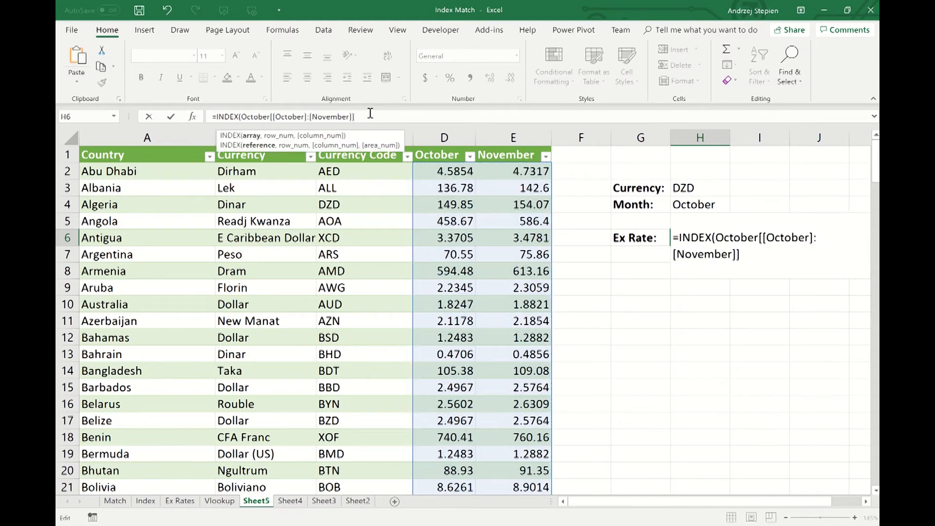
Add a MATCH as the INDEX row number, looking up H3 in October[Currency Code] with match type 0
text(,m)
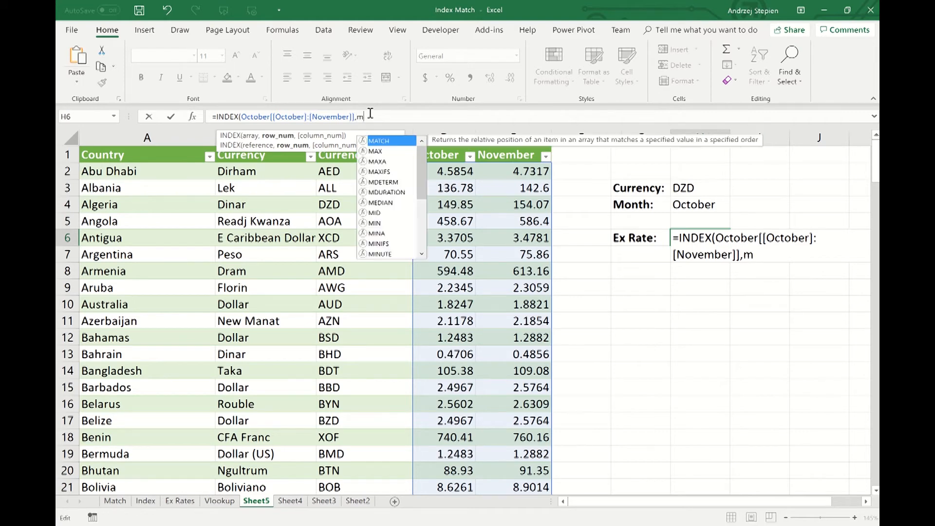
text(atch)
key(Tab)
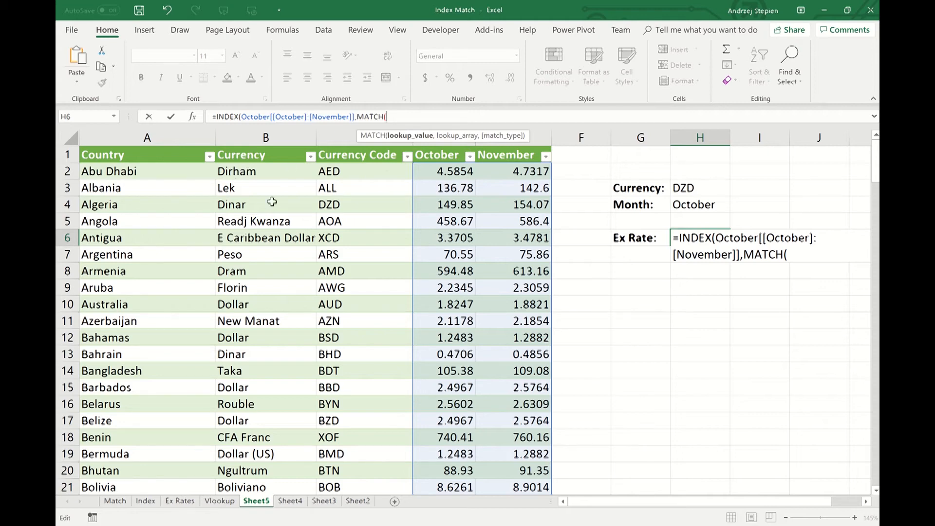
click(698, 187)
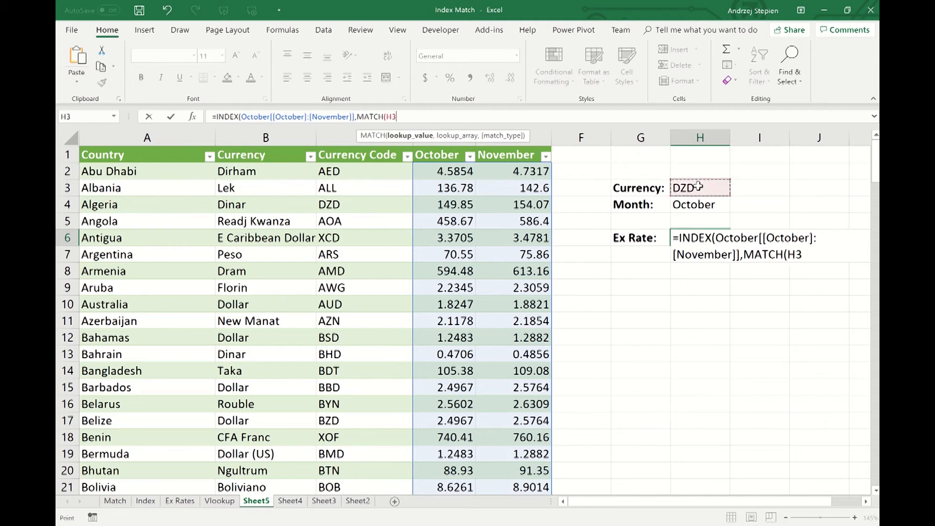
text(,)
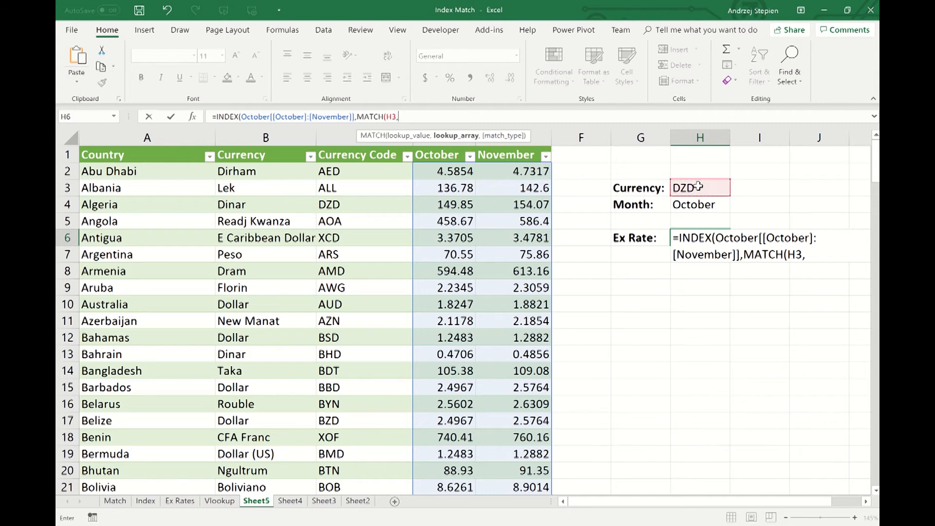
click(352, 145)
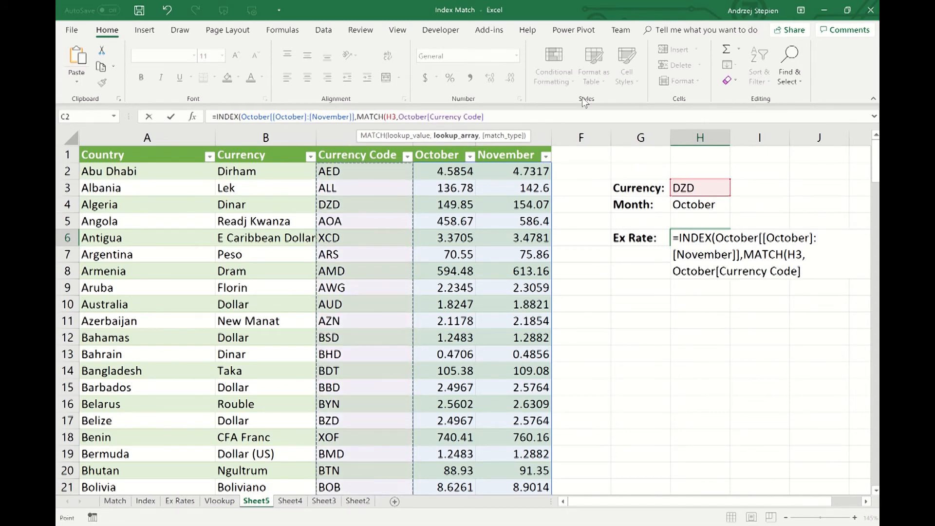
text(,0)
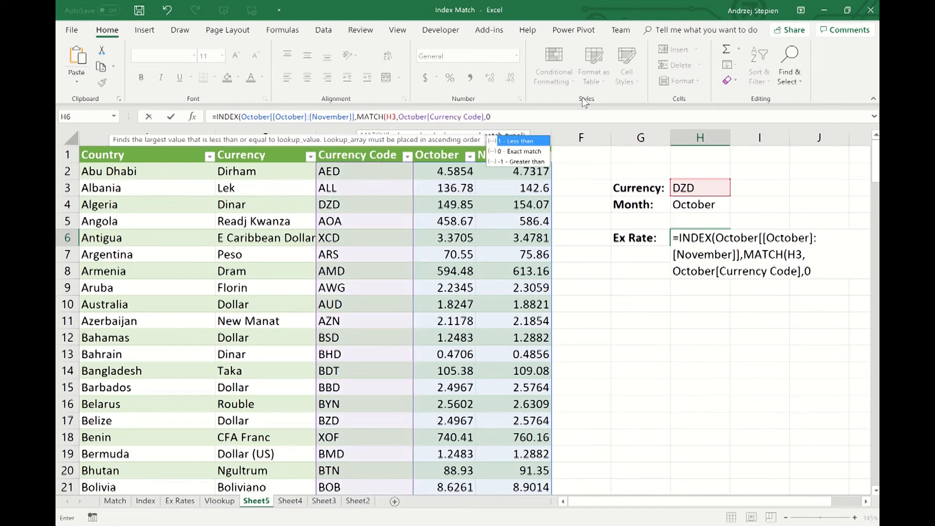
Add a second MATCH as the INDEX column number, looking up H4 in October[[#Headers],[October]:[November]] with match type 0, and complete the formula in H6
text(),)
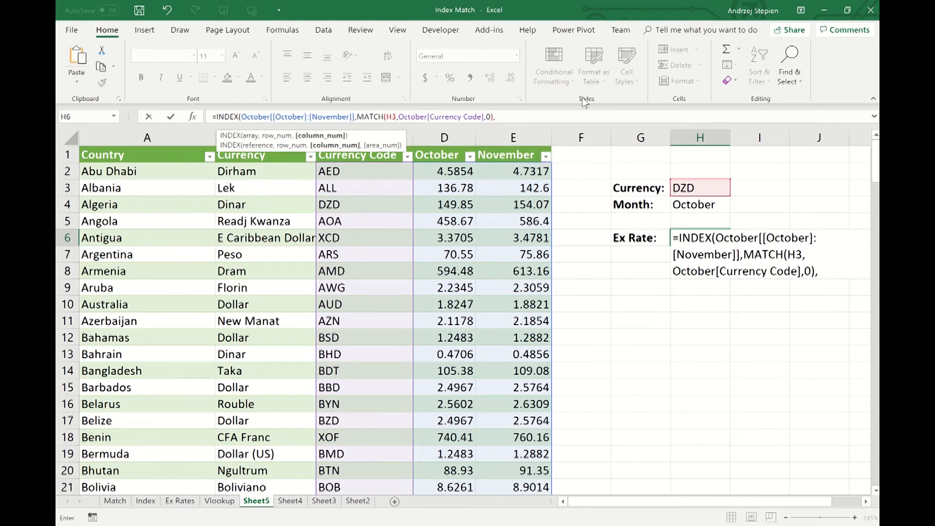
text(mat)
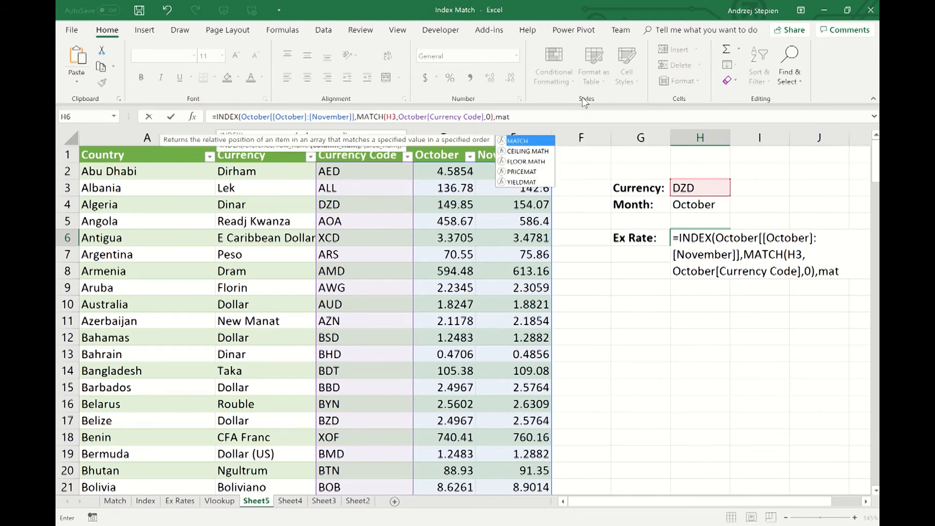
key(Tab)
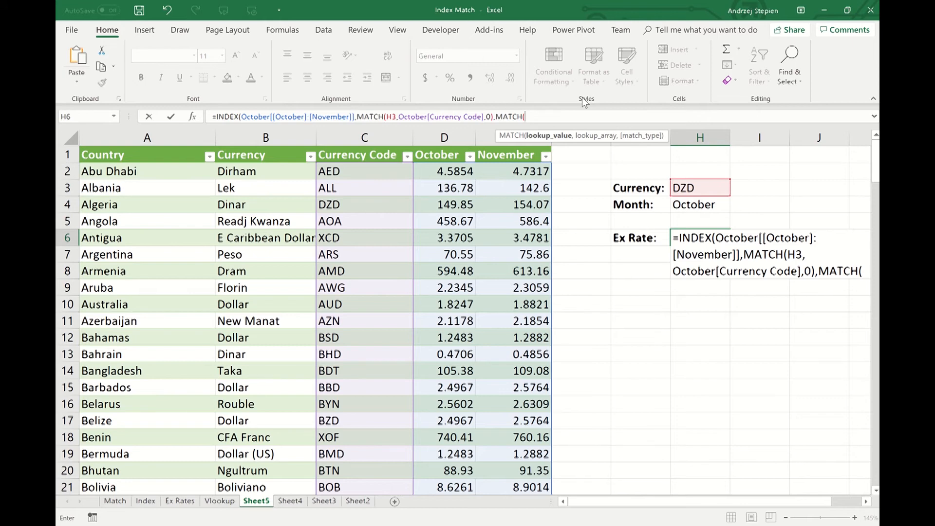
click(701, 205)
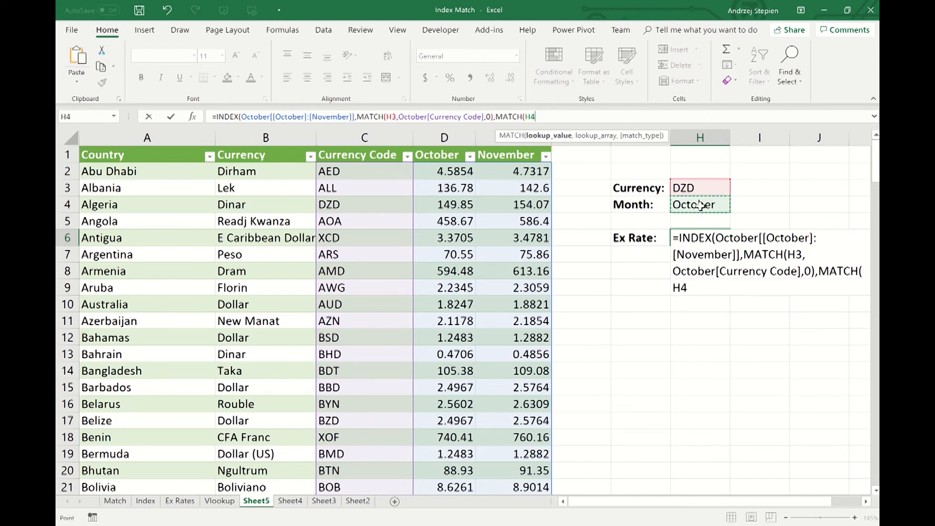
text(,)
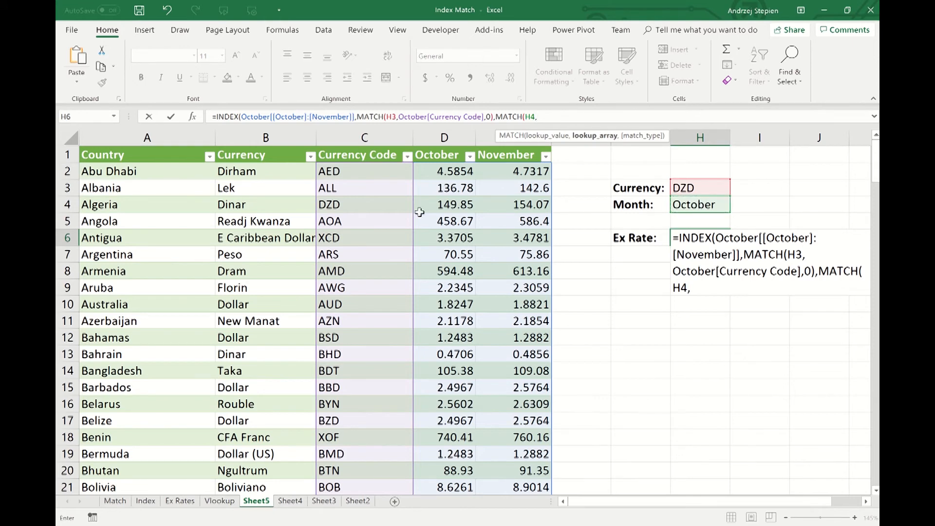
click(445, 155)
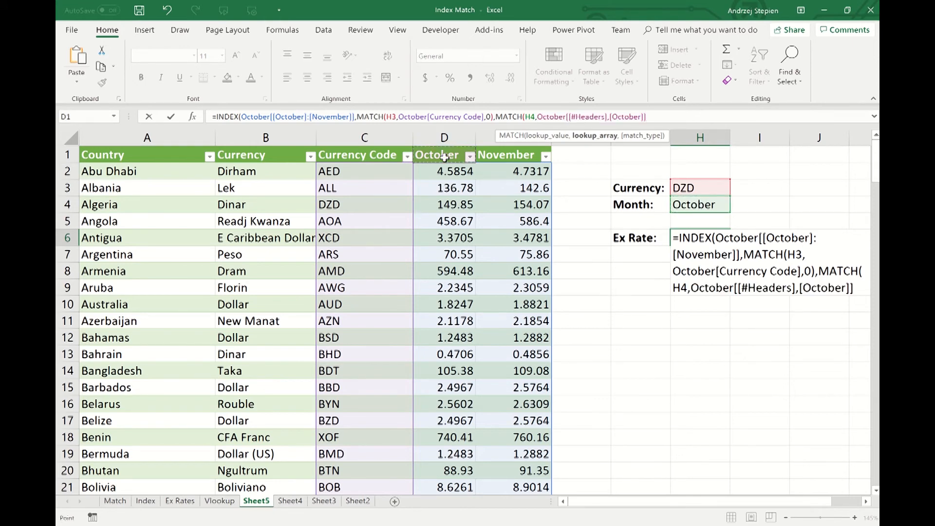
drag(444, 156, 516, 152)
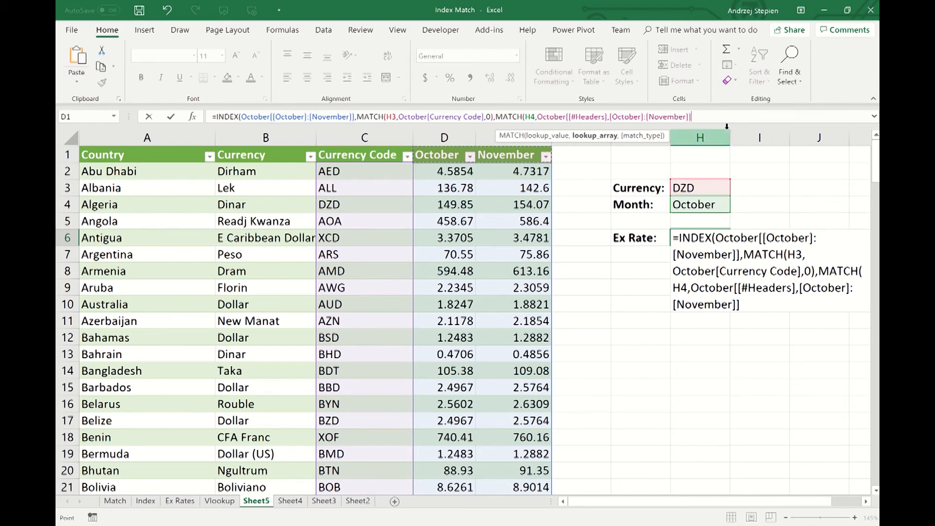
text(,0)
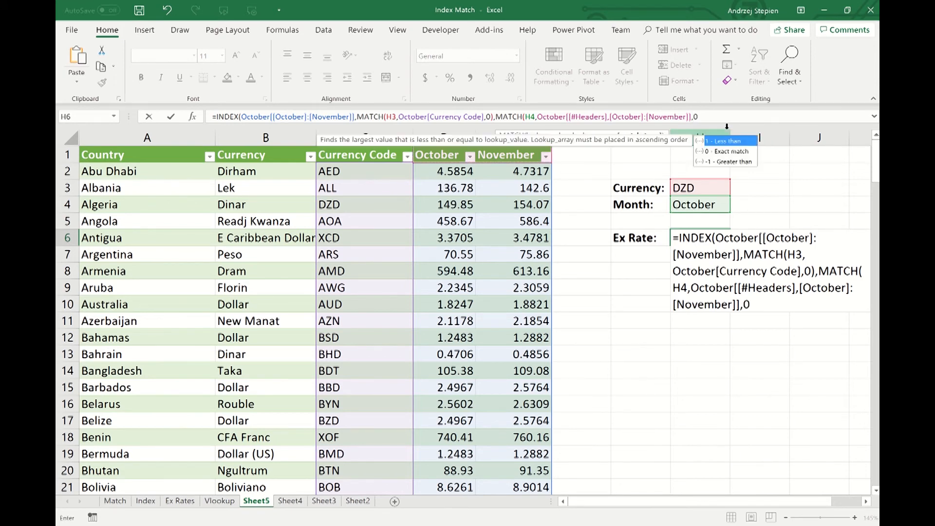
text())
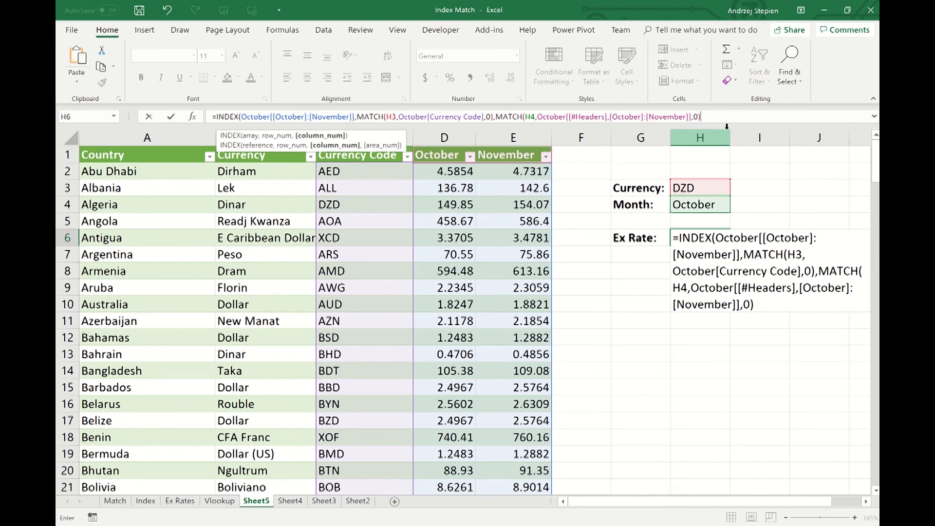
text())
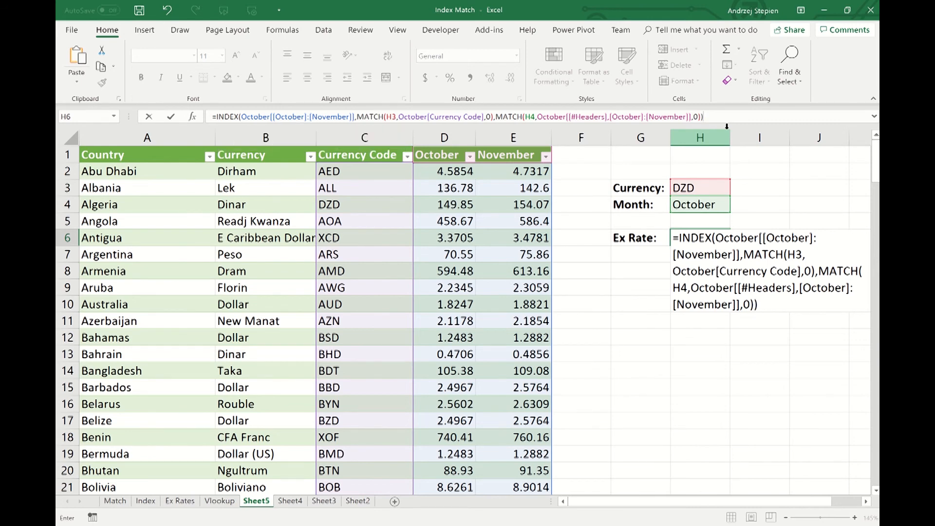
key(Return)
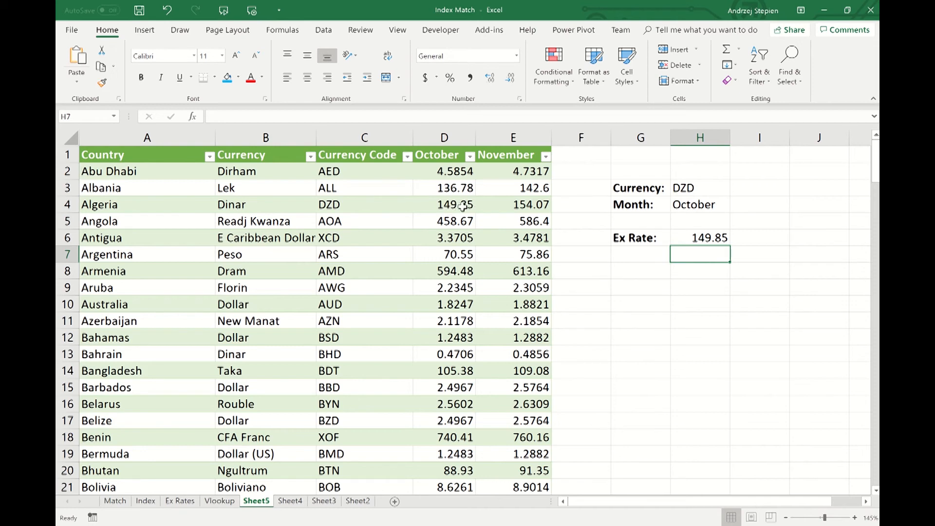
Switch the month in H4 to November to test the exchange rate lookup
click(724, 204)
click(734, 208)
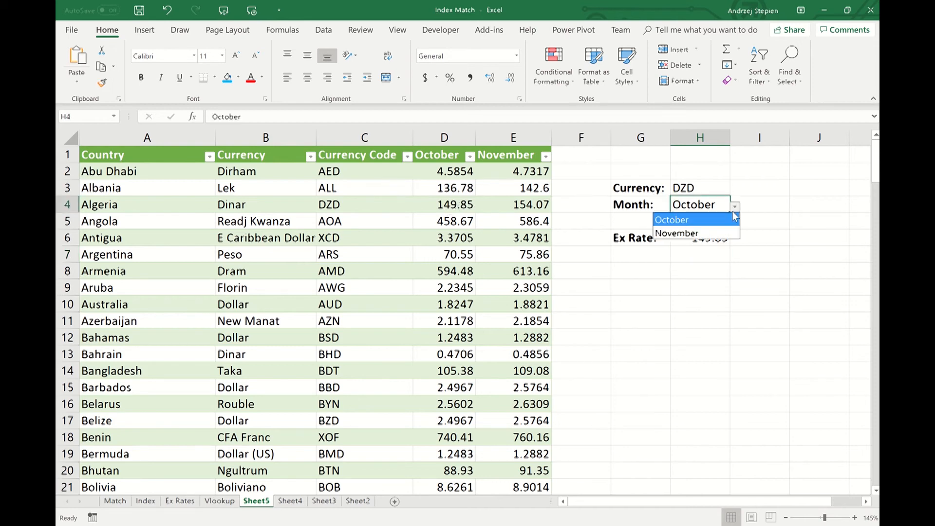
click(692, 232)
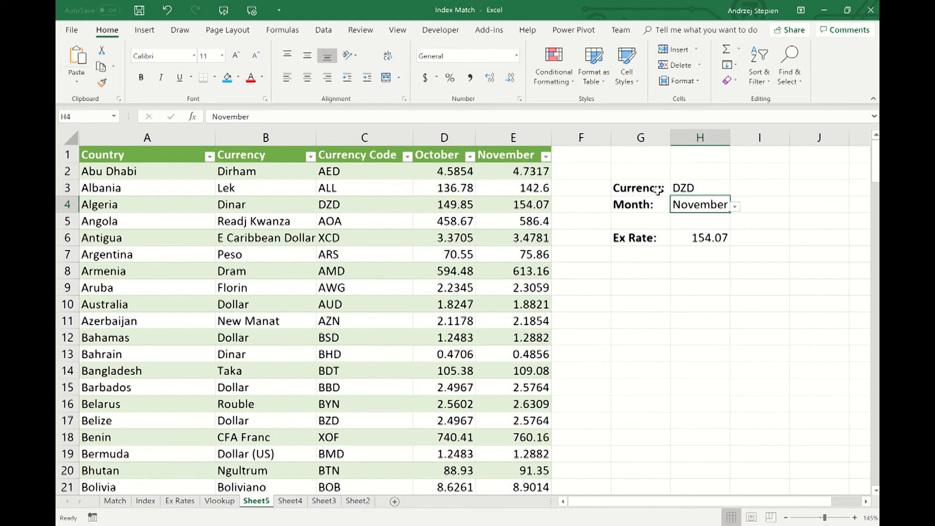
Choose ALL as the currency in H3 to test the lookup with another currency
click(695, 190)
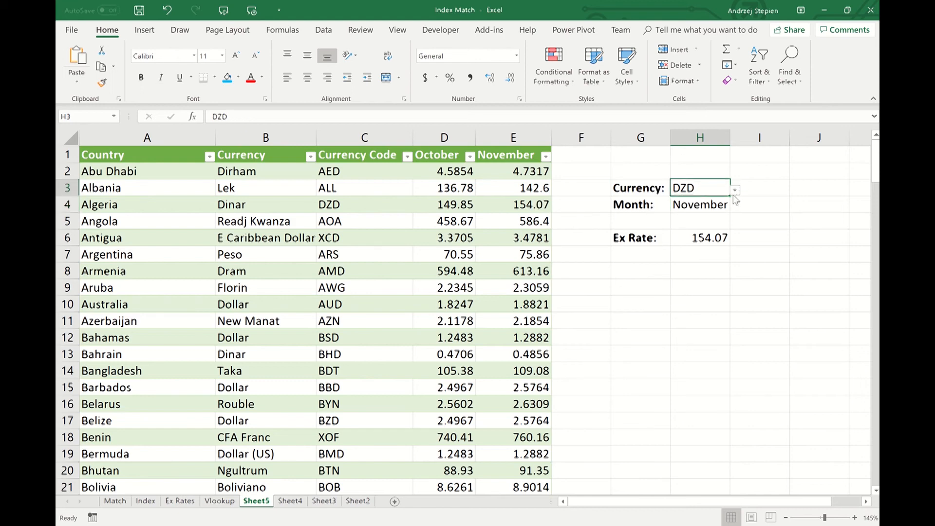
click(734, 191)
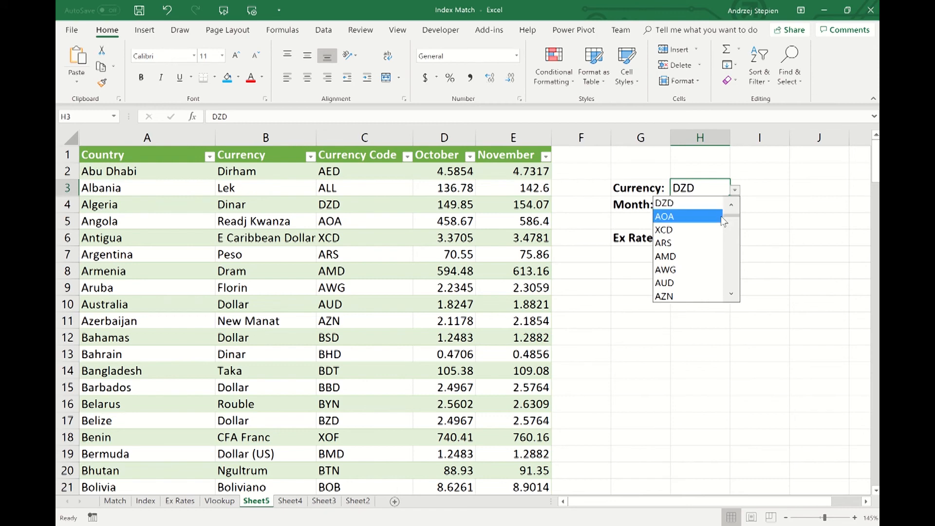
click(730, 211)
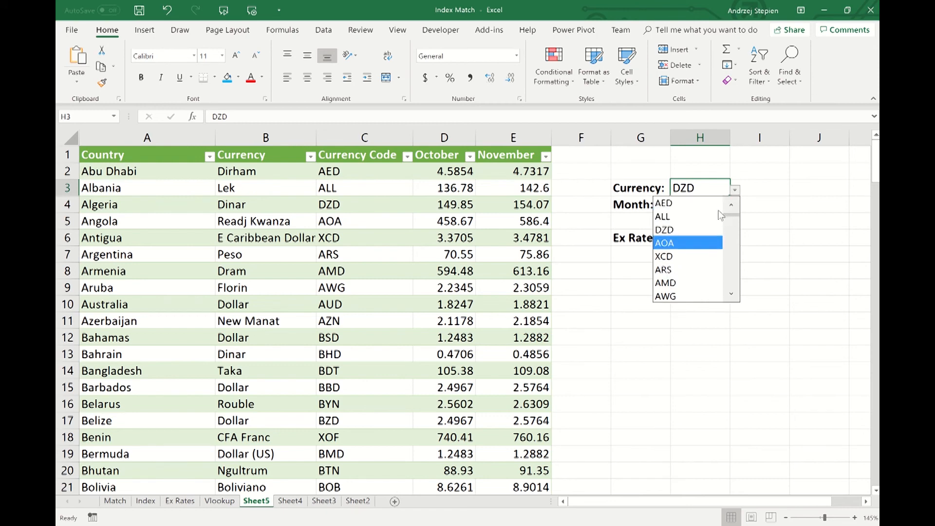
click(685, 215)
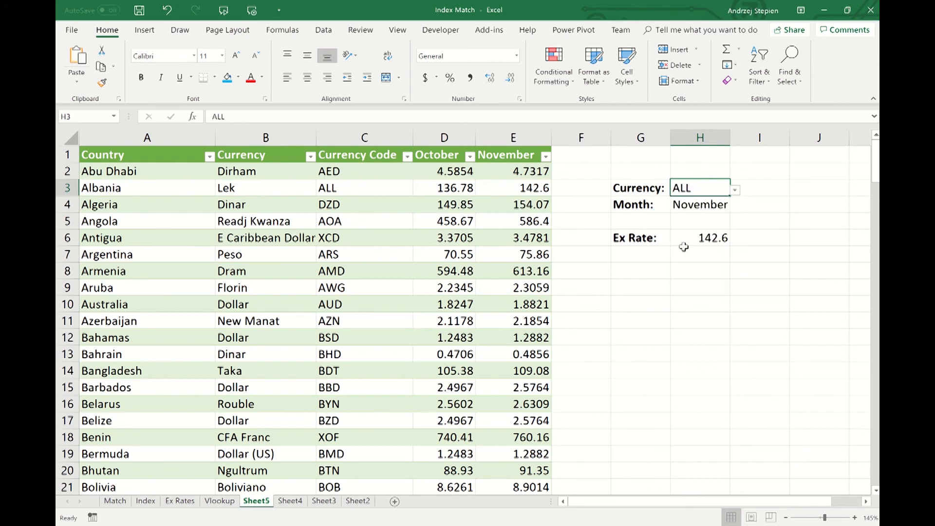
Set the month in H4 to October for the selected currency
click(725, 210)
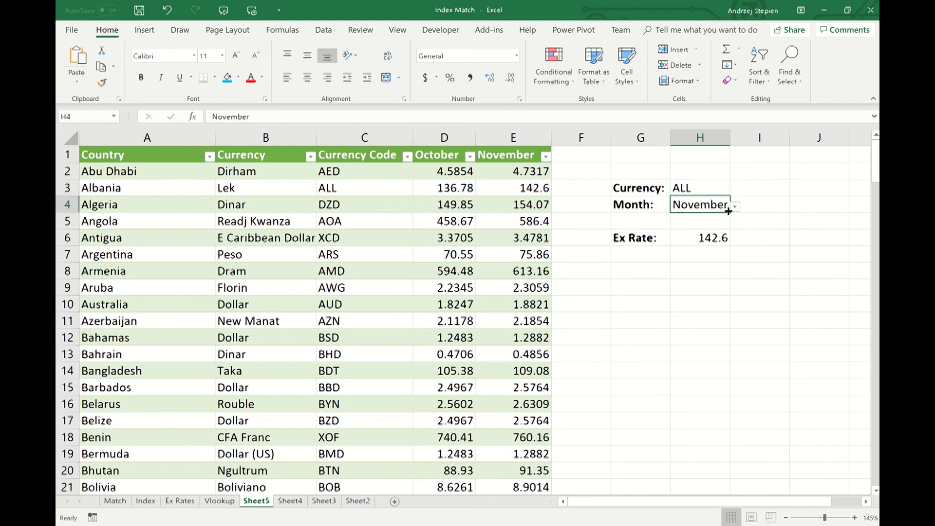
click(735, 207)
click(706, 225)
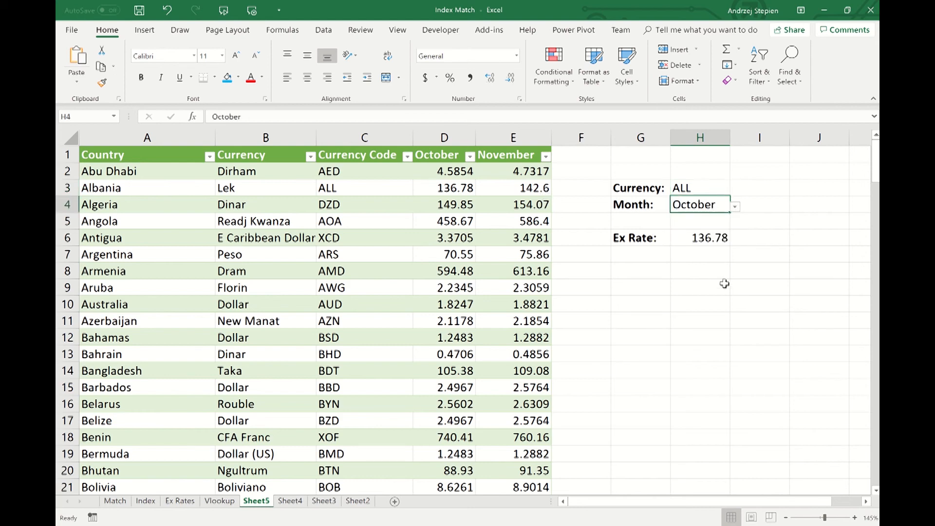